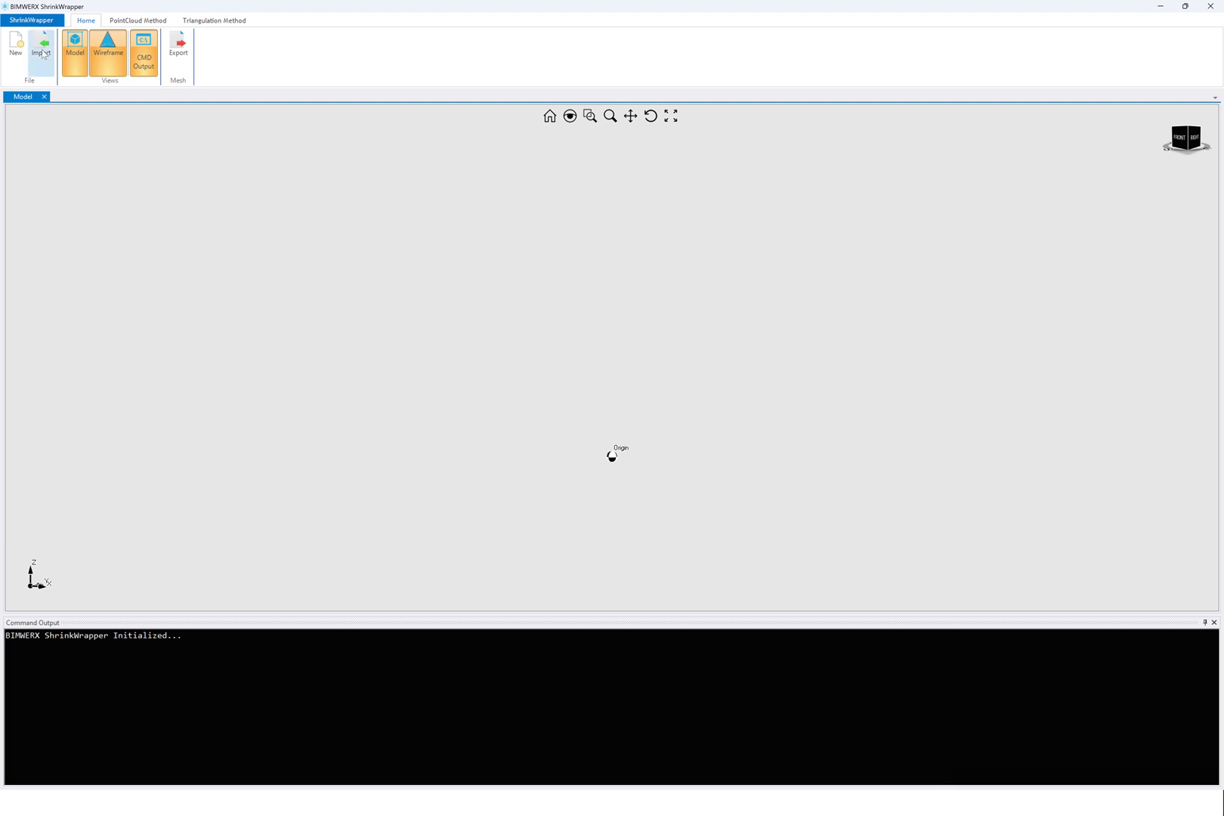
Import the House.stl model from the shrinkwrap folder
left_click(41, 45)
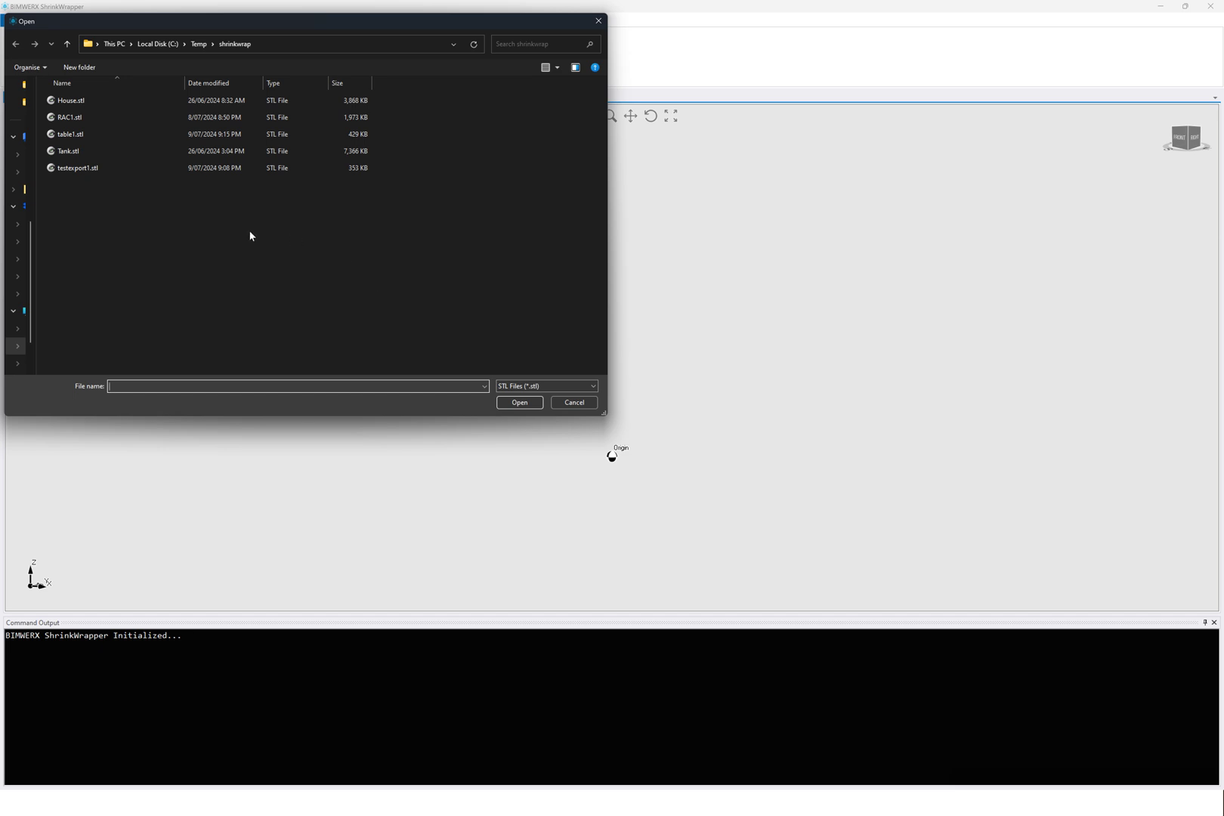
double_click(80, 105)
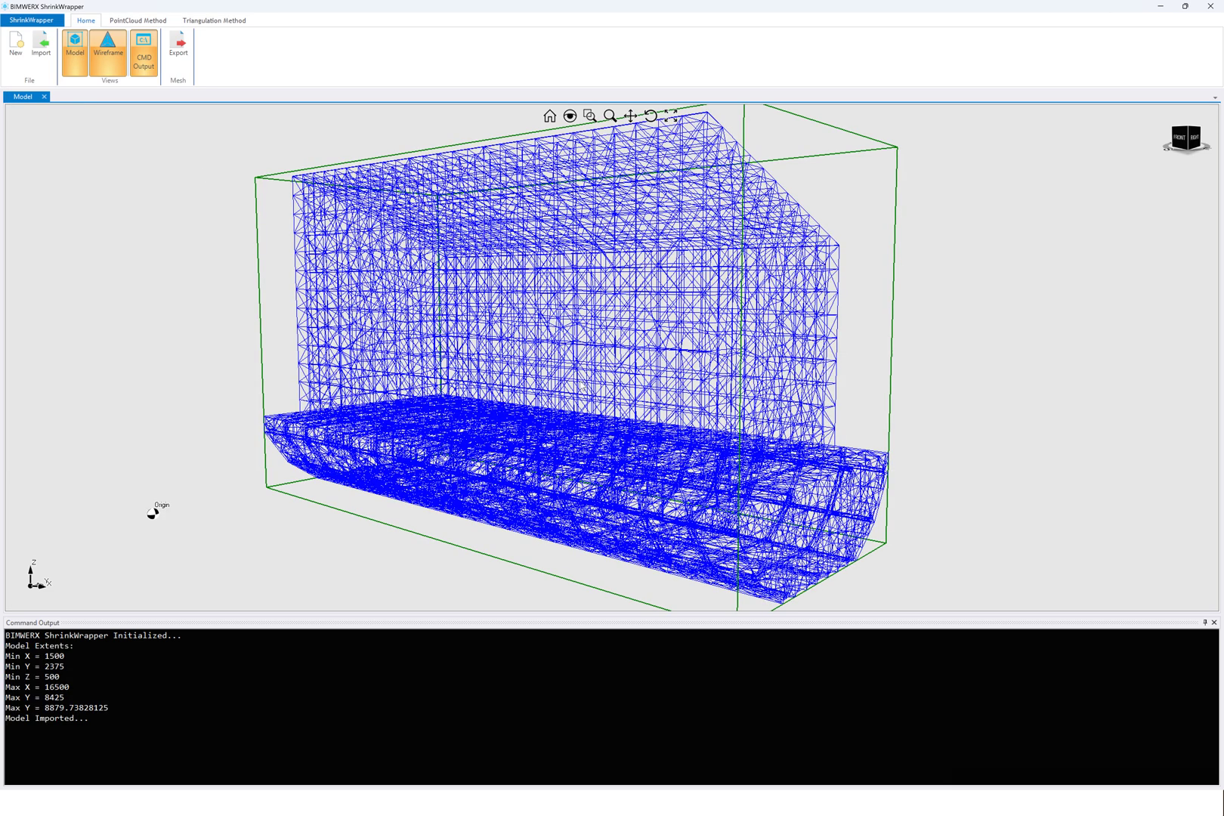
Turn the imported house model's wireframe display off and back on to compare both displays
scroll(533, 379, "down", 3)
mouse_move(533, 378)
middle_mouse_down()
mouse_move(605, 376)
mouse_move(552, 361)
mouse_move(554, 386)
middle_mouse_up()
middle_click_drag(622, 321, 561, 354)
left_click(105, 67)
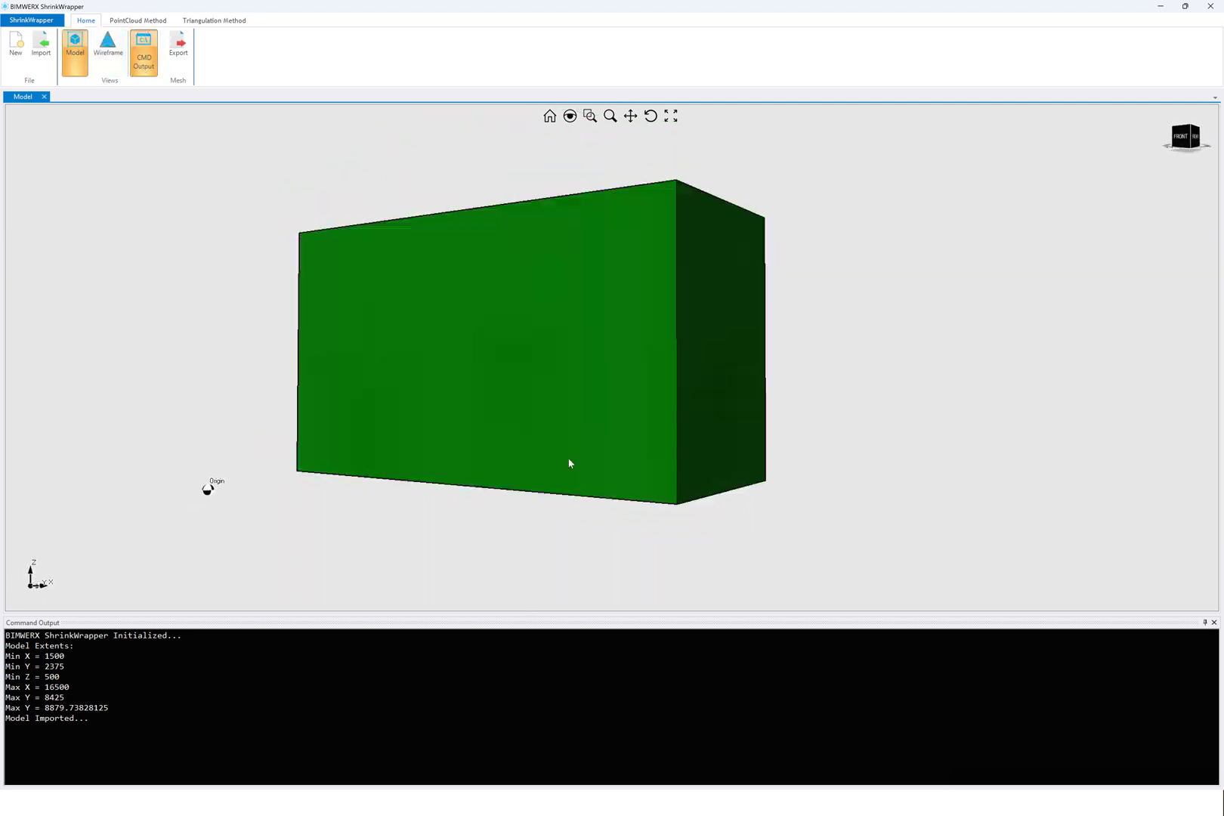
left_click(107, 47)
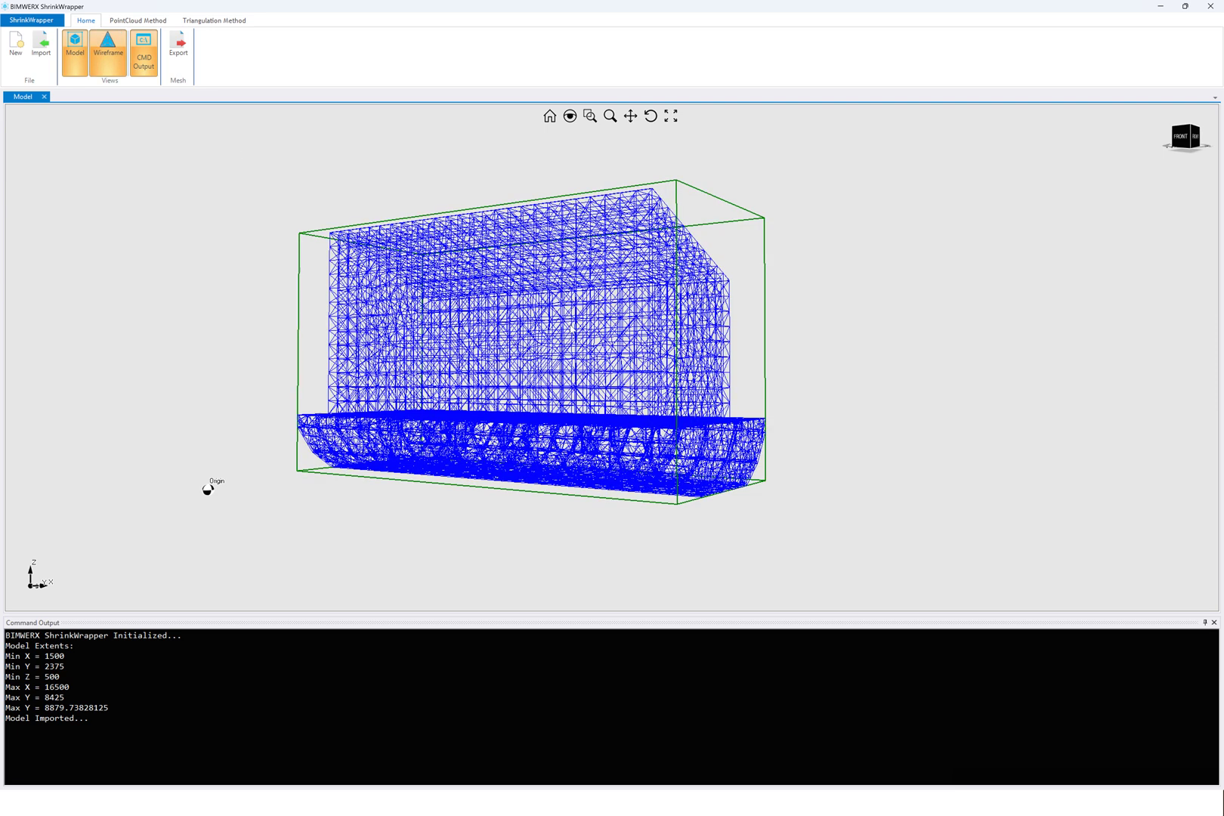
middle_click_drag(454, 334, 575, 334)
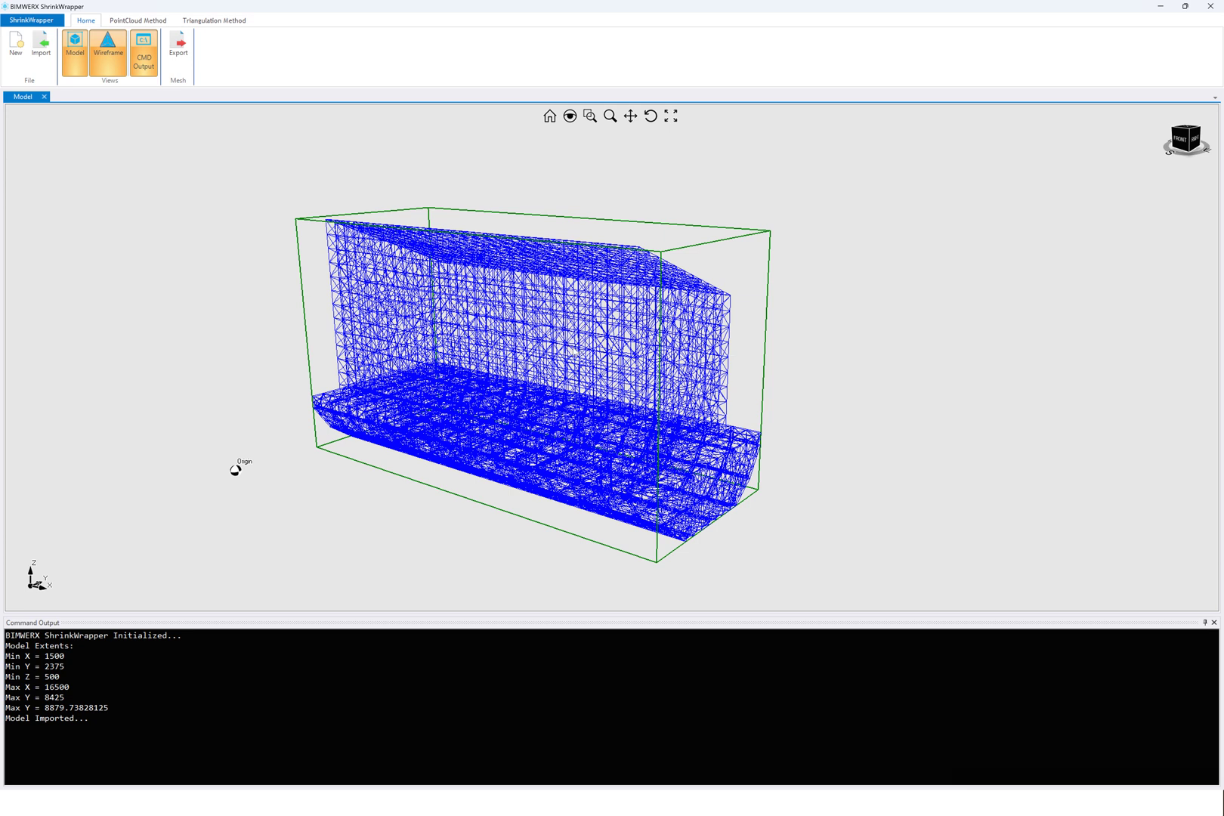
Examine the imported house wireframe from front and back, including a close look at the internal structure of the lower base
scroll(599, 409, "down", 5)
scroll(600, 409, "up", 7)
scroll(600, 408, "down", 2)
scroll(599, 408, "up", 2)
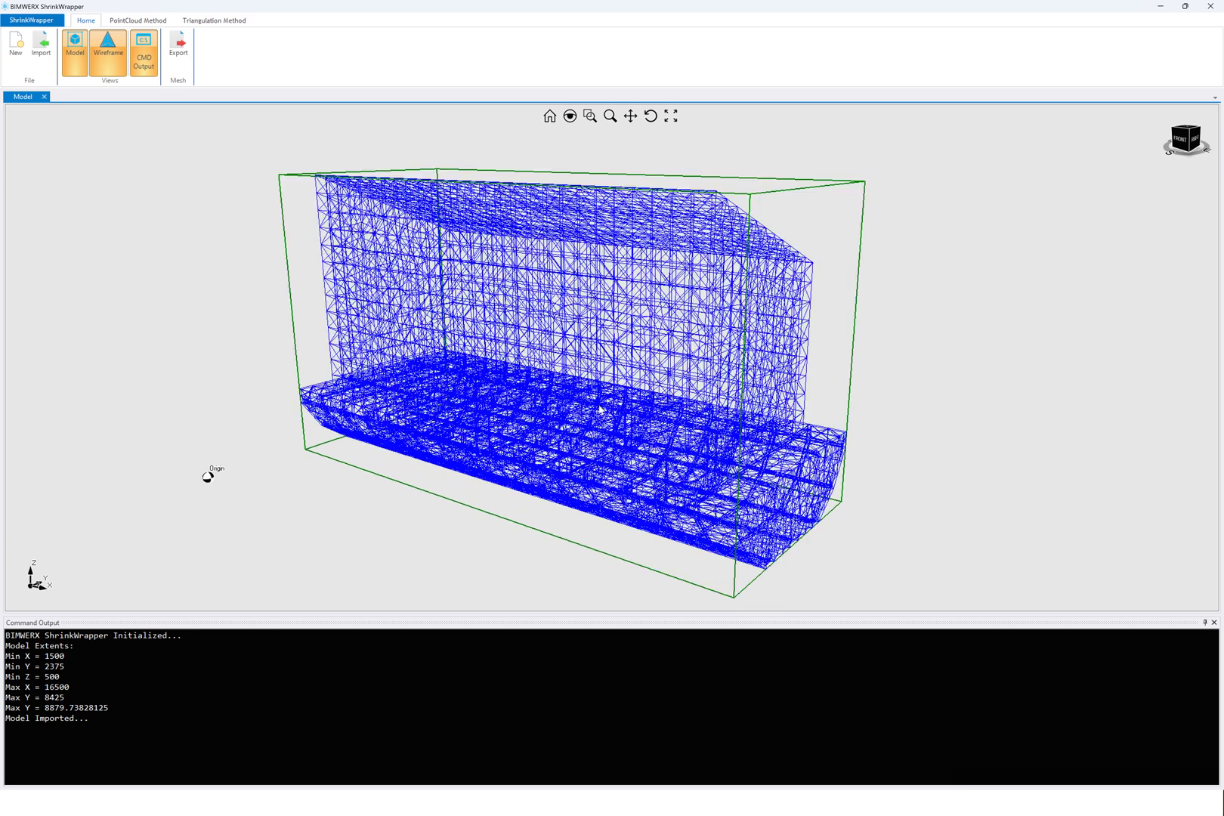
middle_click_drag(572, 388, 511, 302)
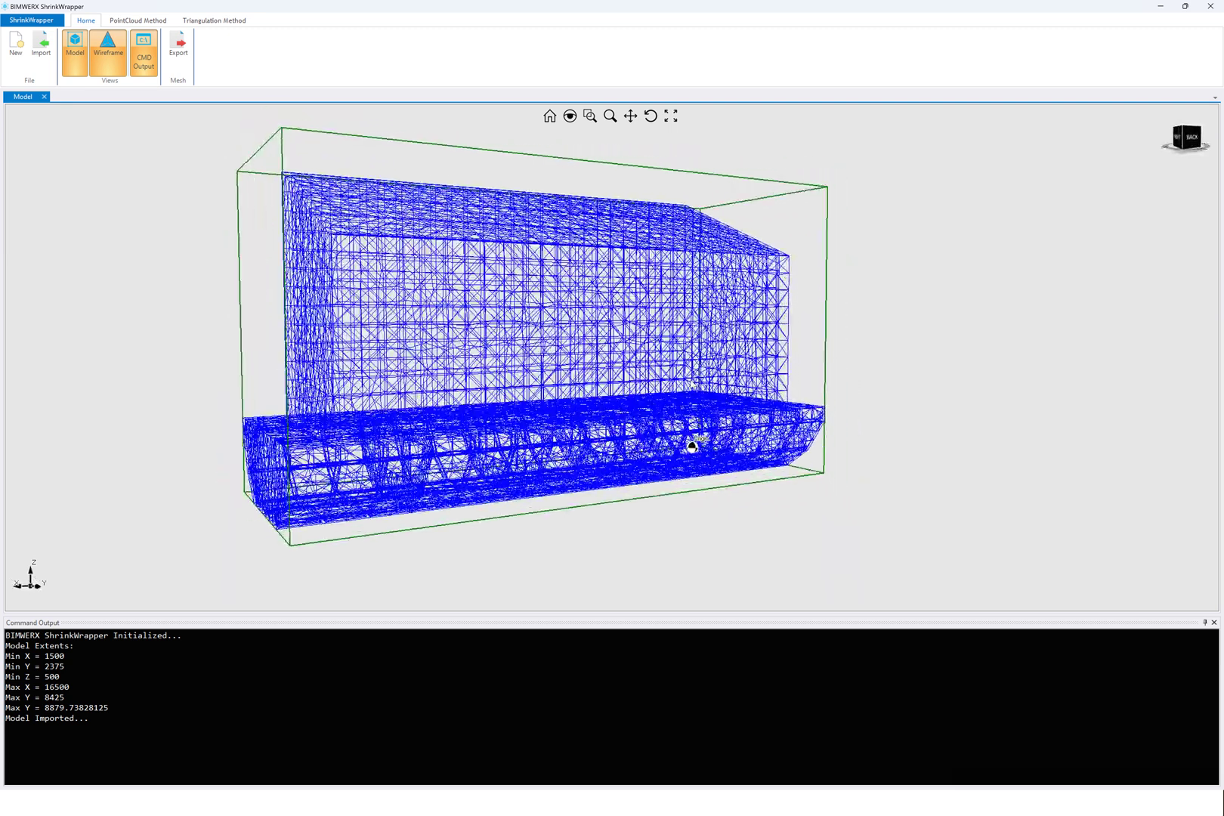
middle_click_drag(598, 355, 563, 360)
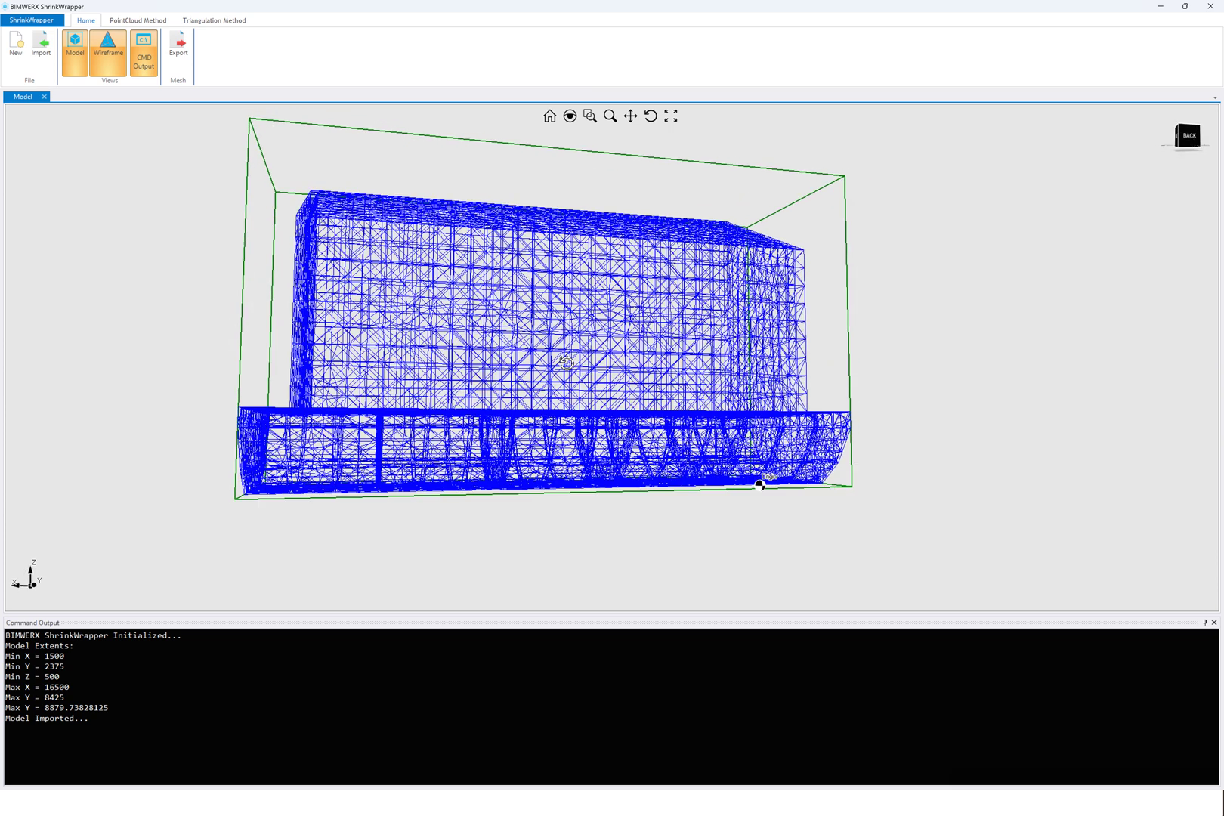
scroll(786, 488, "up", 5)
scroll(839, 497, "down", 2)
middle_click_drag(803, 491, 895, 507)
scroll(896, 508, "up", 4)
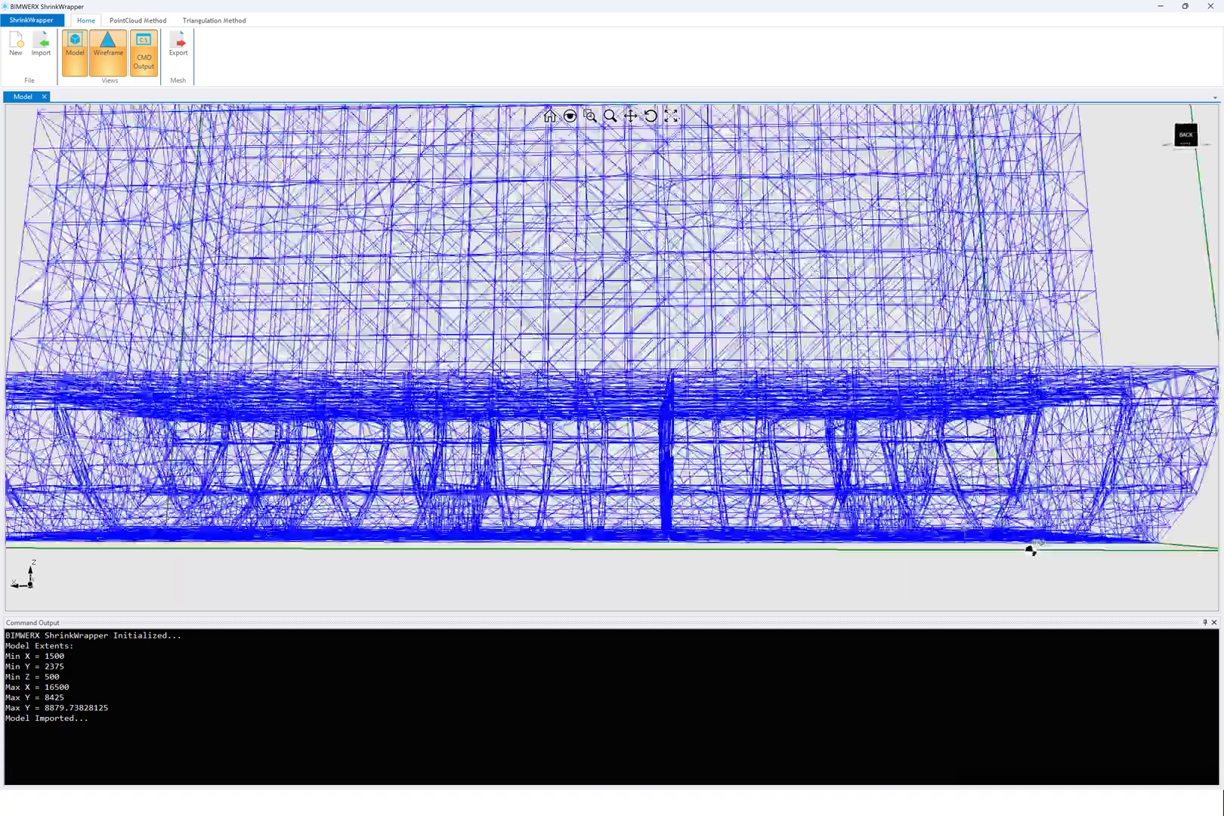
scroll(1194, 596, "down", 1)
scroll(661, 438, "down", 5)
mouse_move(670, 438)
middle_mouse_down()
mouse_move(552, 443)
mouse_move(670, 443)
mouse_move(552, 429)
mouse_move(693, 444)
middle_mouse_up()
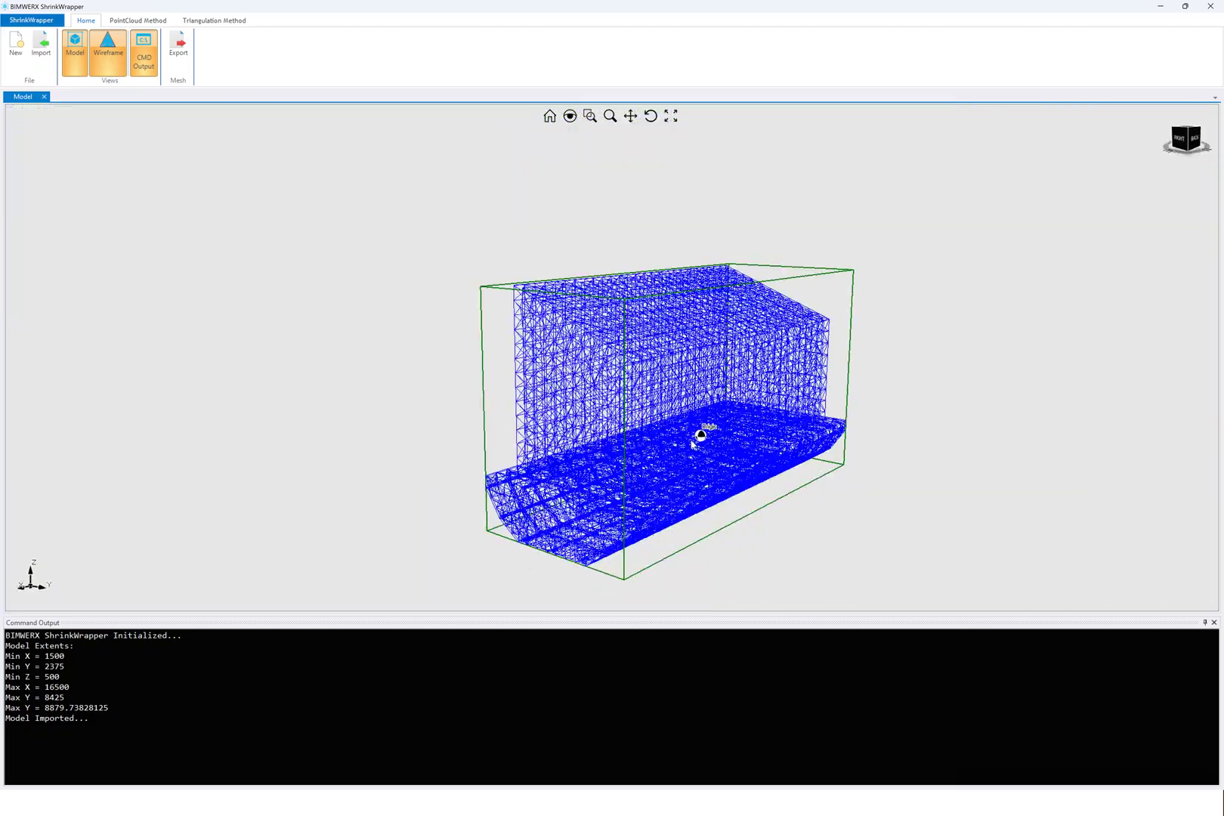
scroll(666, 416, "down", 1)
scroll(666, 412, "up", 2)
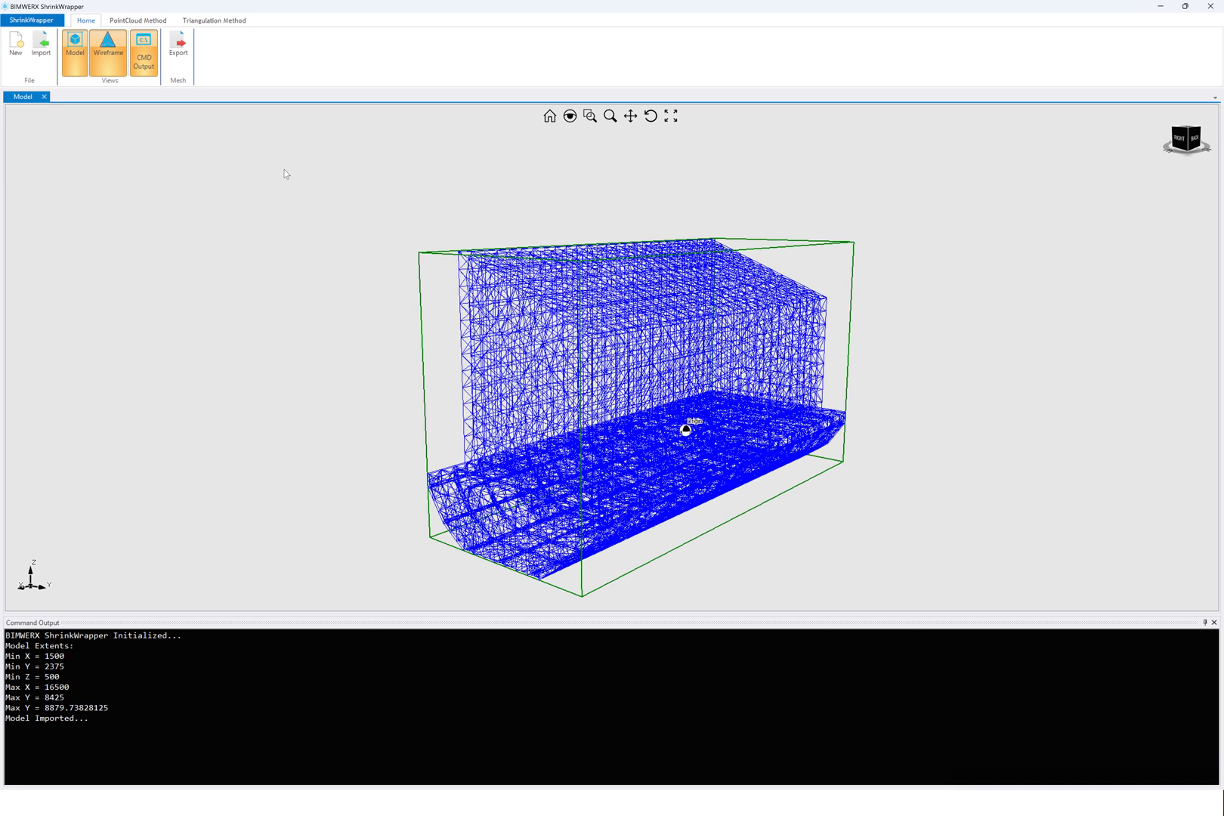
Review the sphere, grid and wrap settings offered for the point cloud method
left_click(139, 21)
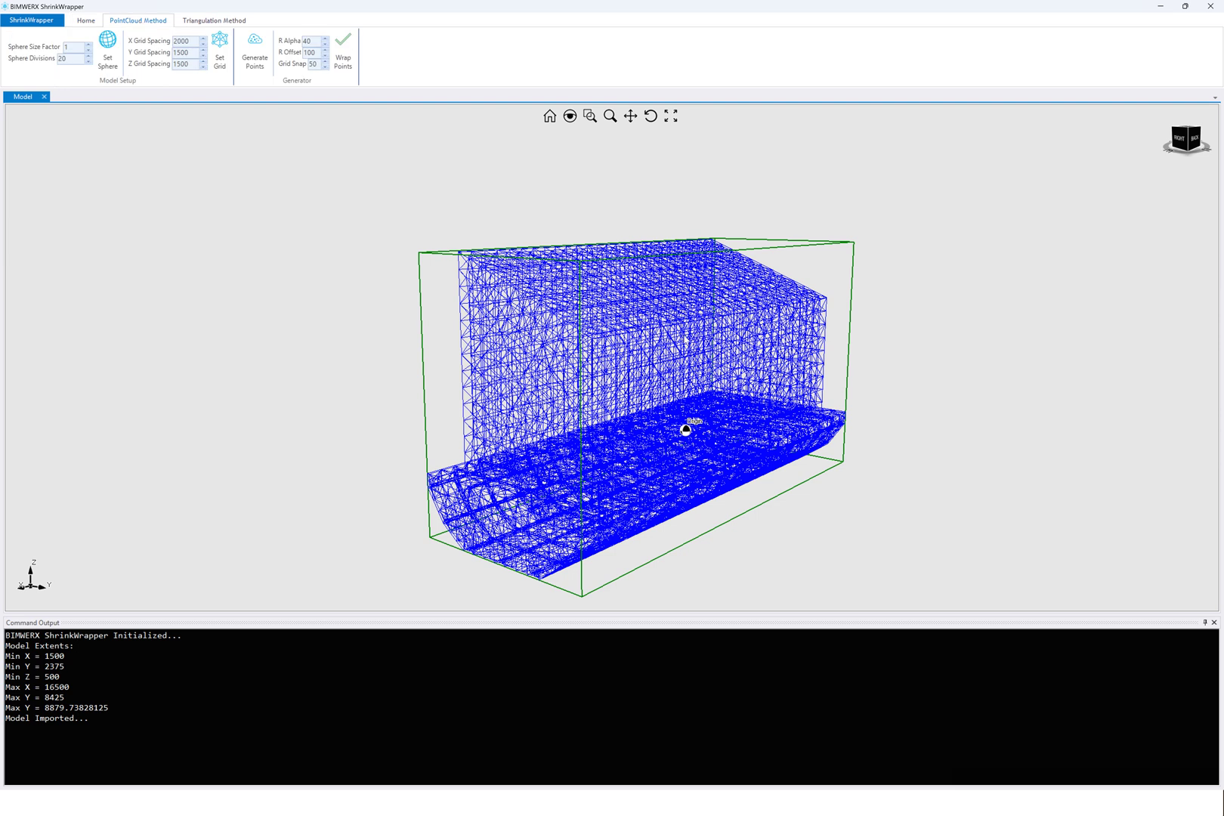
scroll(680, 363, "down", 3)
scroll(703, 371, "up", 5)
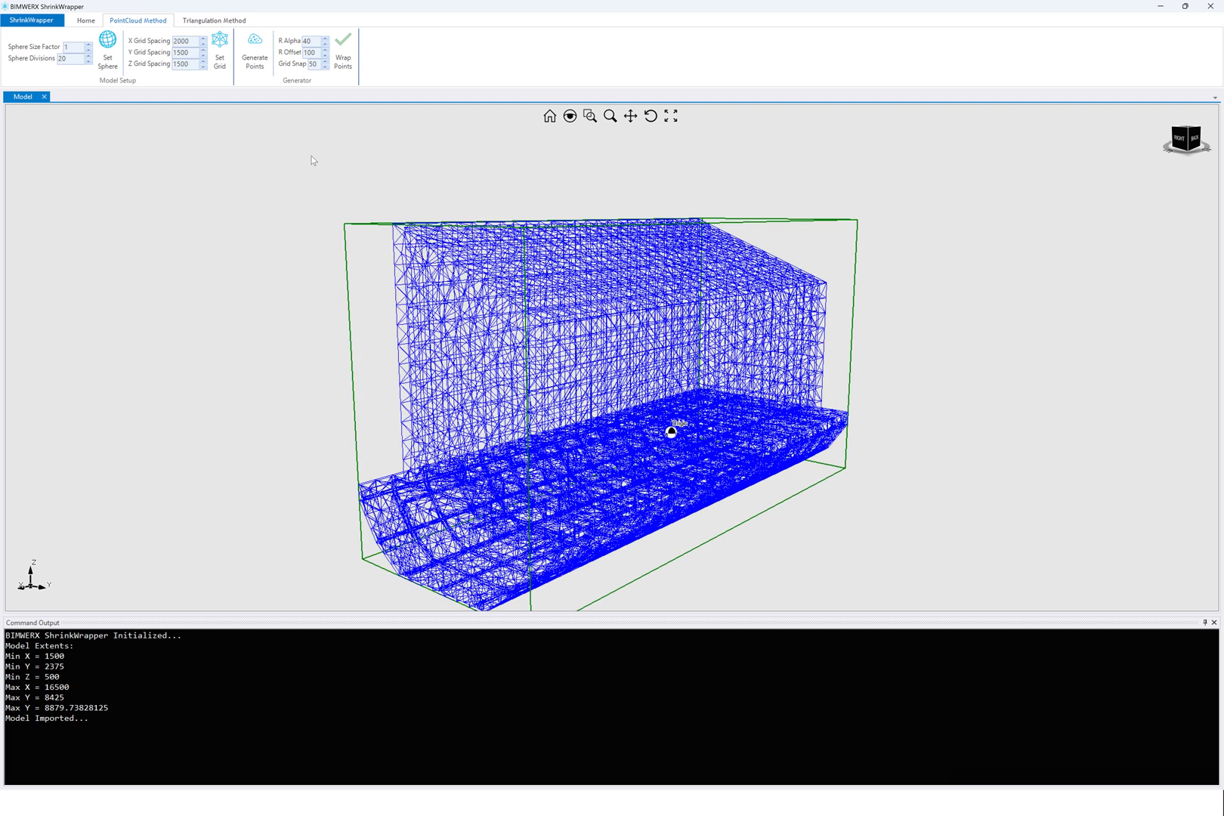
Wrap the house model with the triangulation method, using R Alpha 60 and R Offset 800
left_click(210, 21)
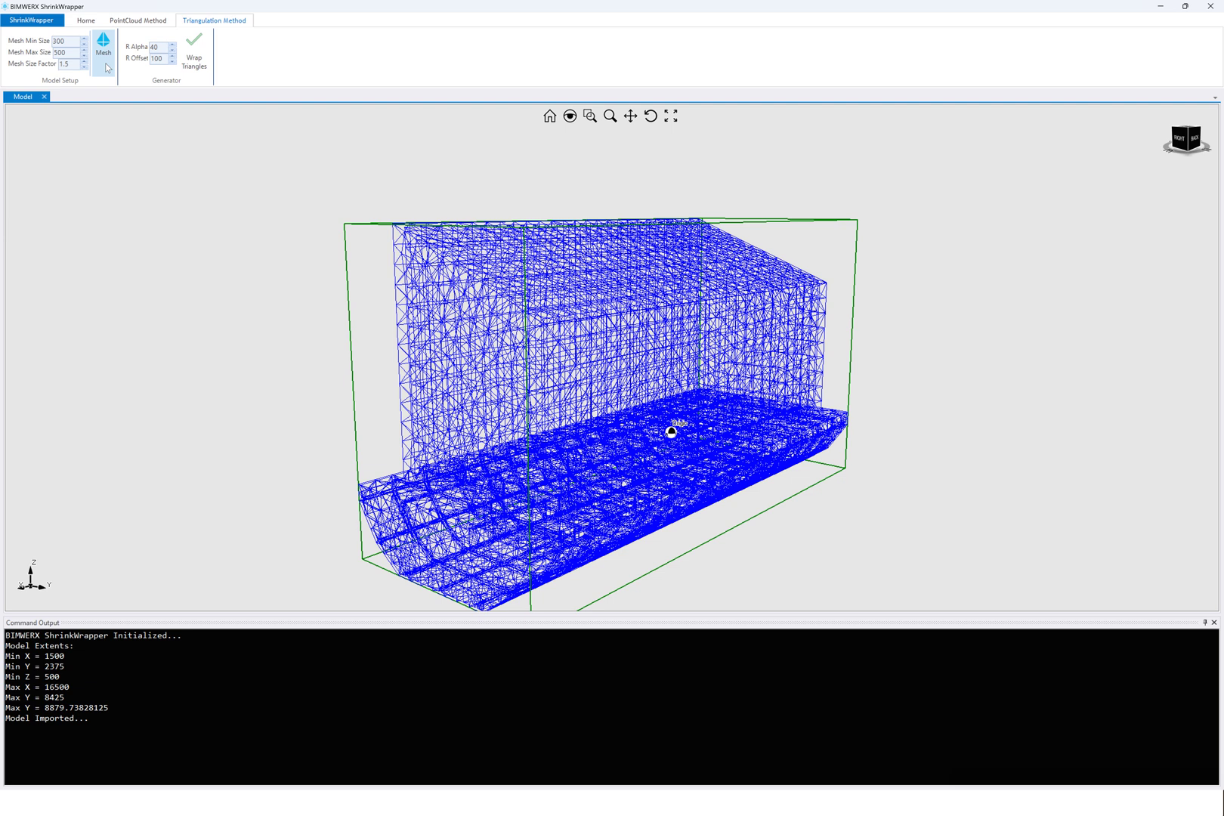
double_click(160, 47)
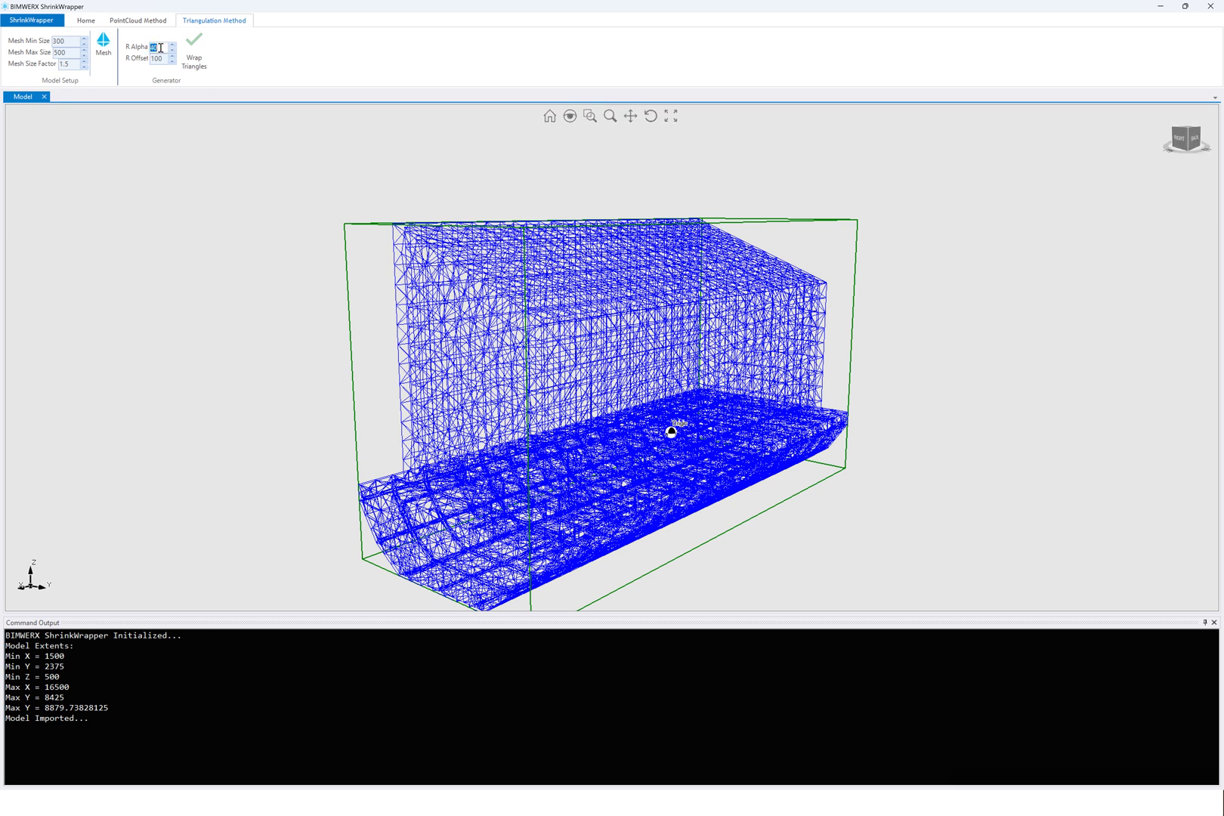
type("60")
double_click(164, 58)
type("800")
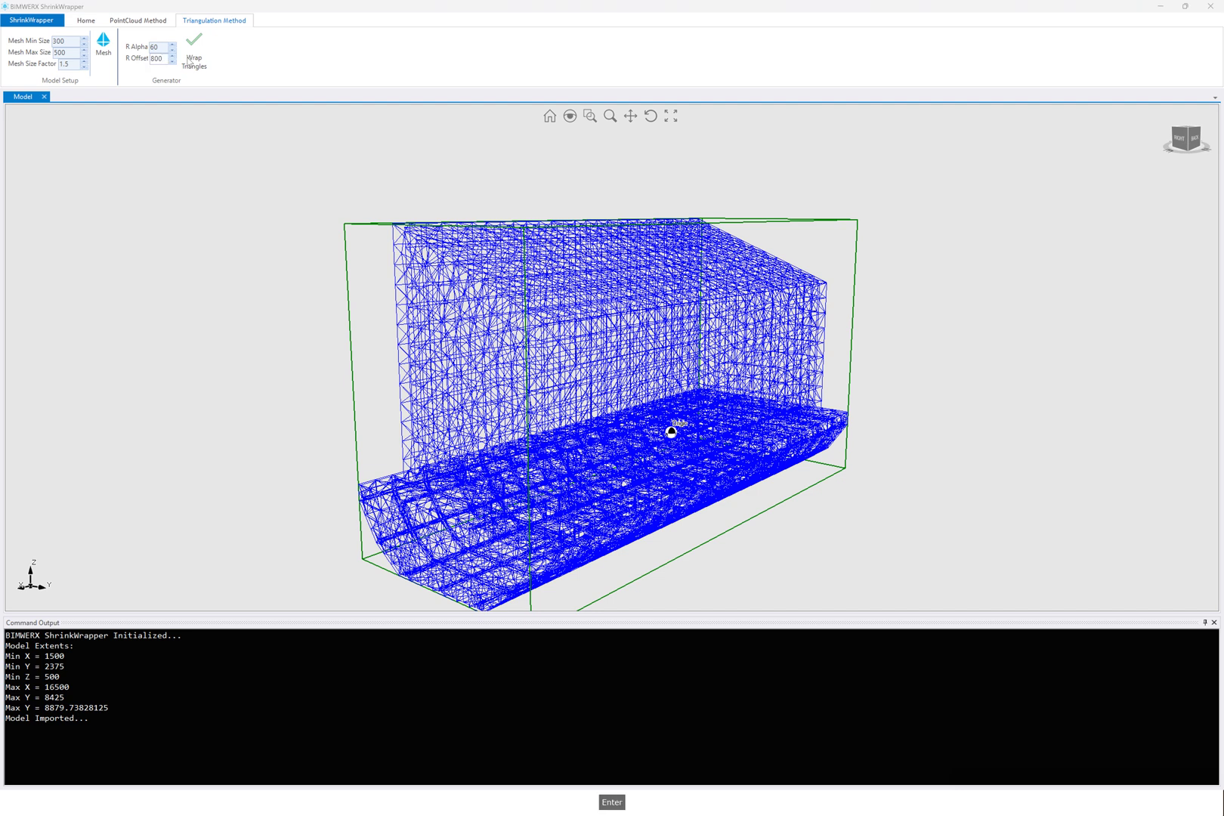
left_click(194, 50)
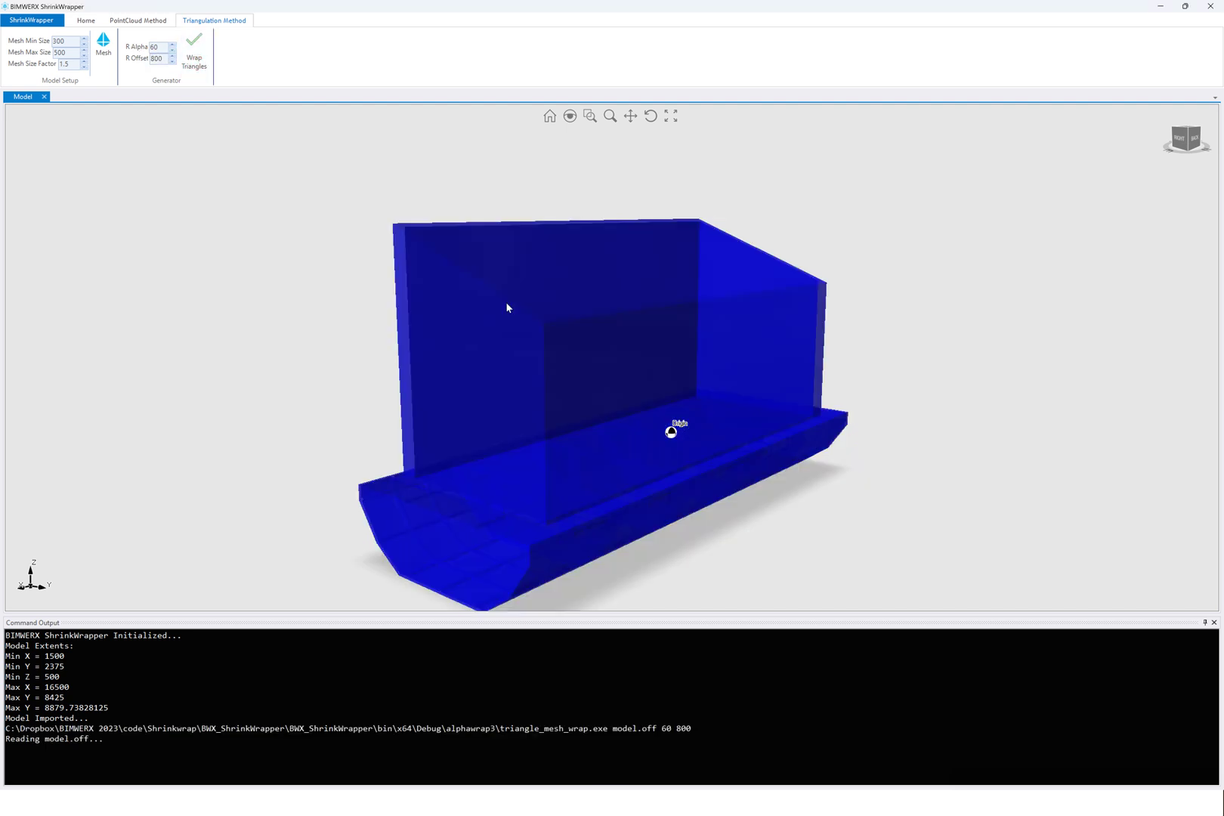
Hide the original house model so that only the wrapped mesh is displayed
right_click_drag(651, 355, 663, 381)
scroll(531, 399, "down", 3)
scroll(613, 386, "up", 3)
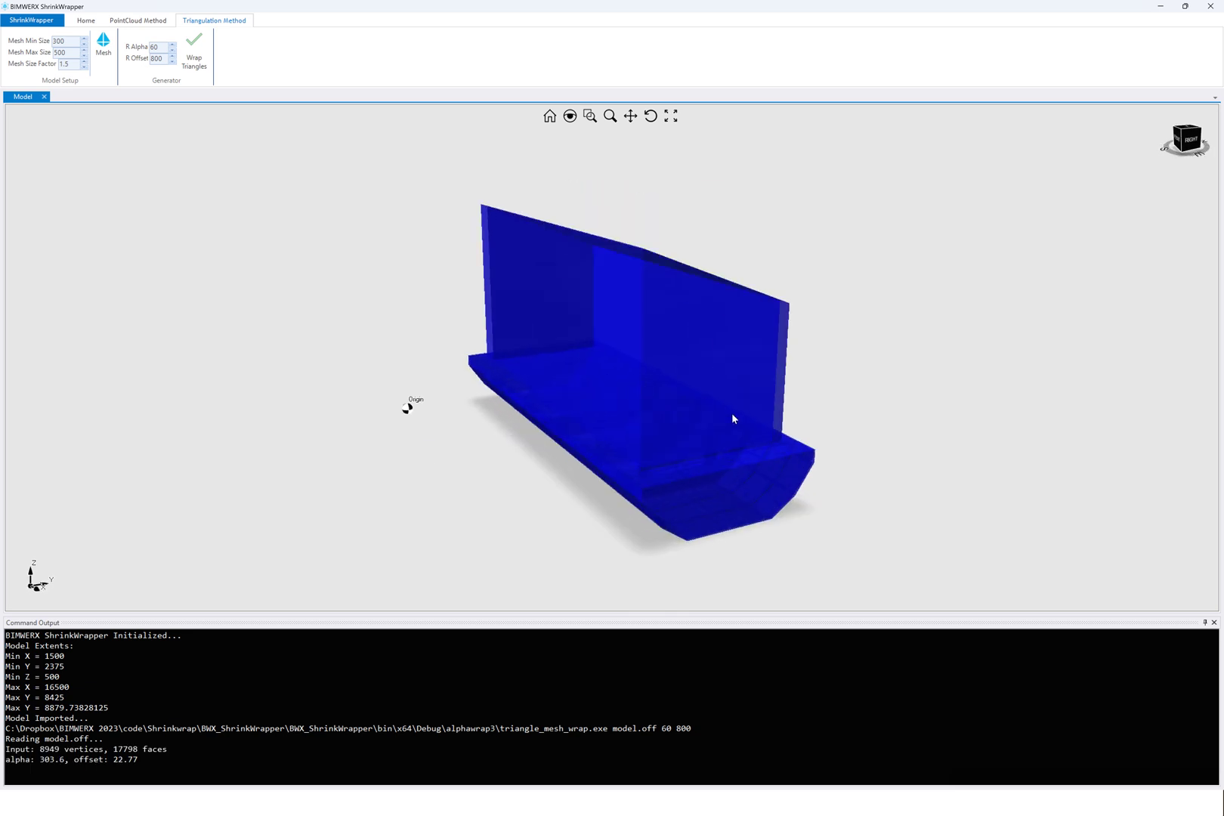
scroll(733, 416, "up", 1)
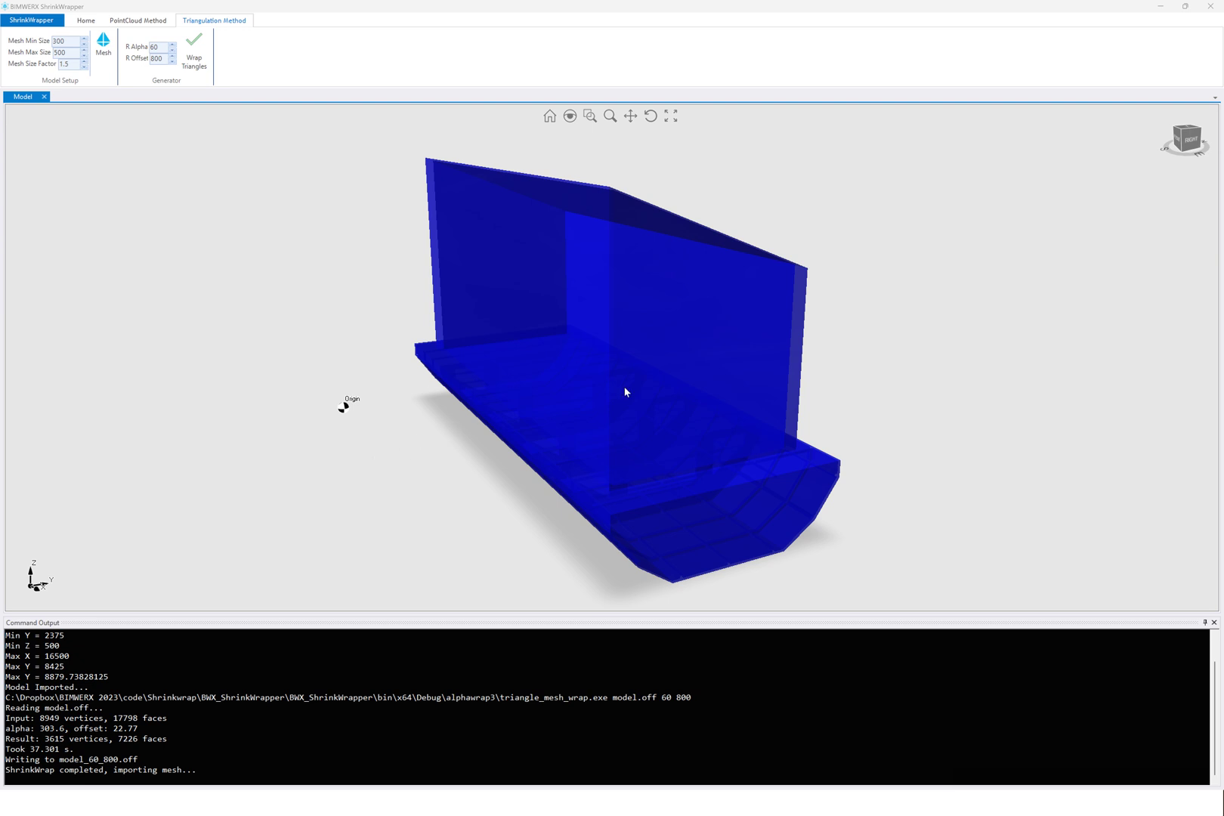
middle_click_drag(612, 410, 620, 378)
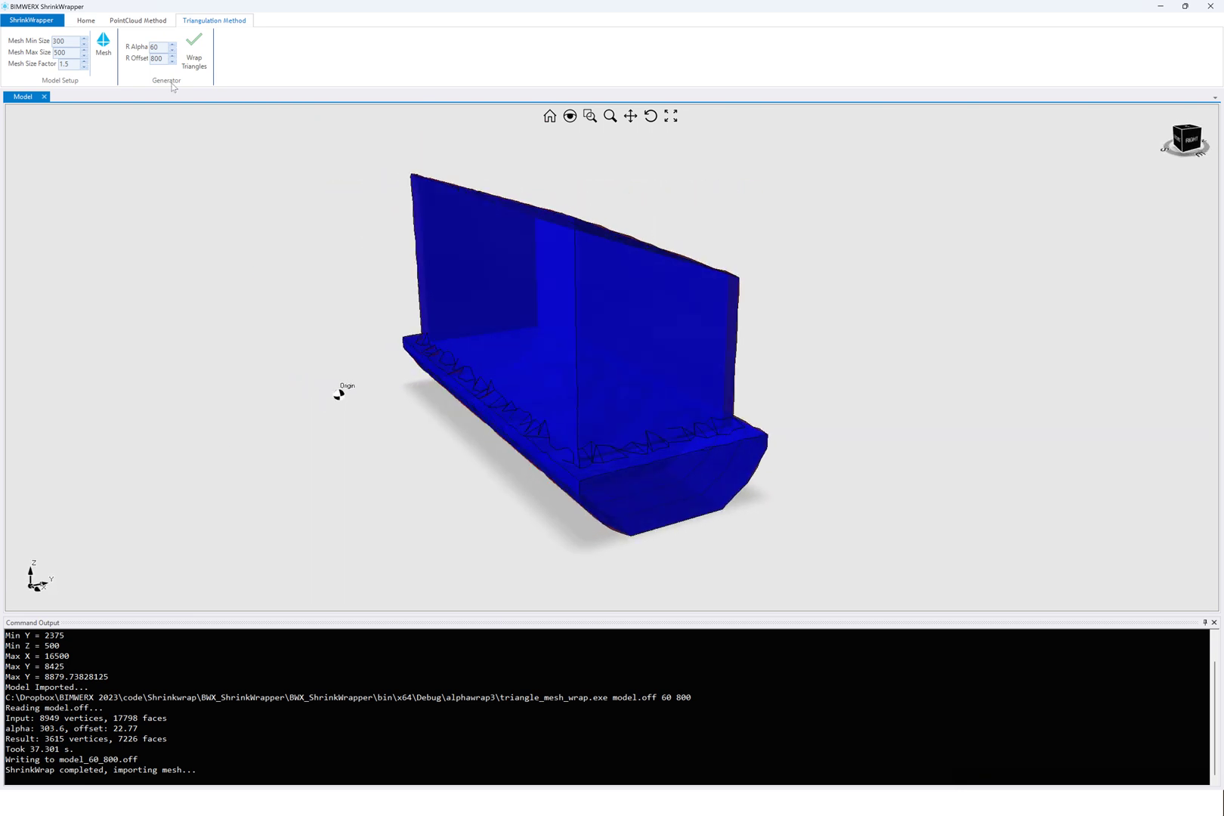
left_click(84, 20)
left_click(75, 44)
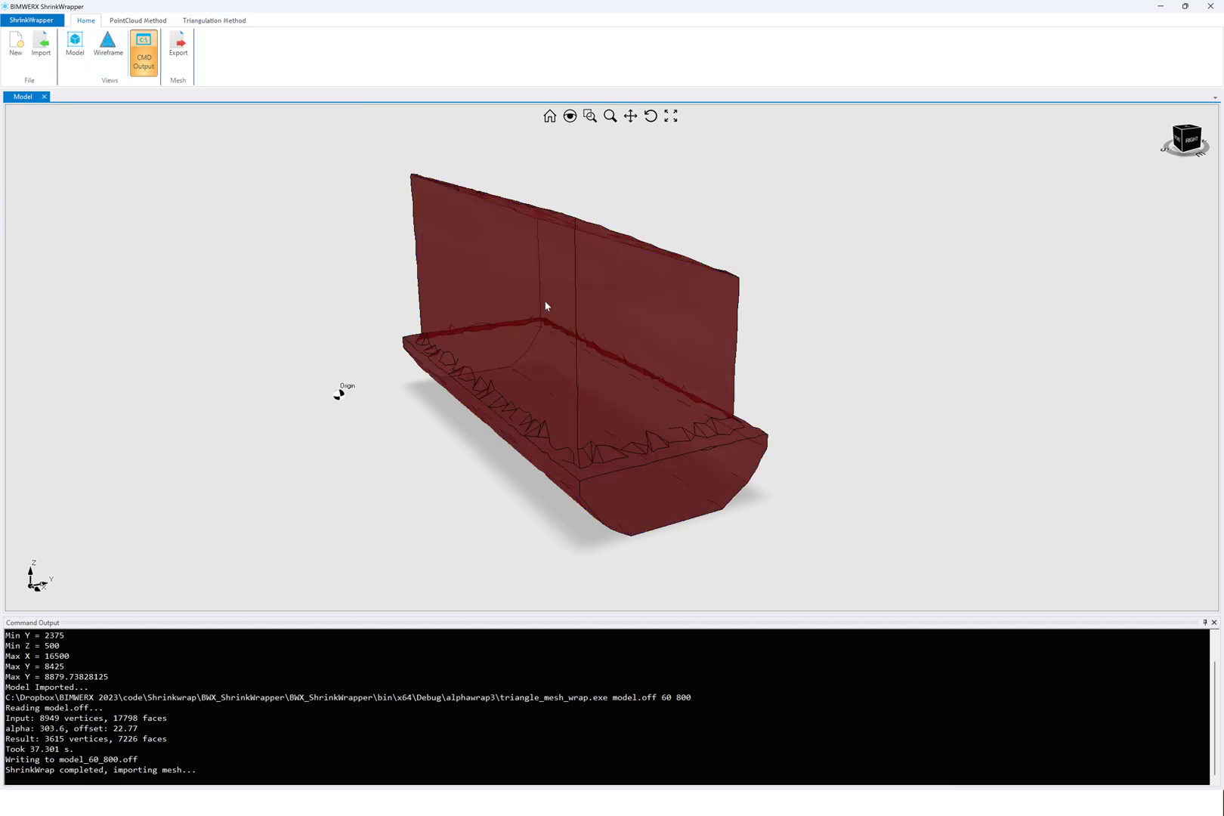
Examine the wrapped mesh from both ends, especially the jagged edges where the walls meet the base
middle_click_drag(602, 346, 459, 257)
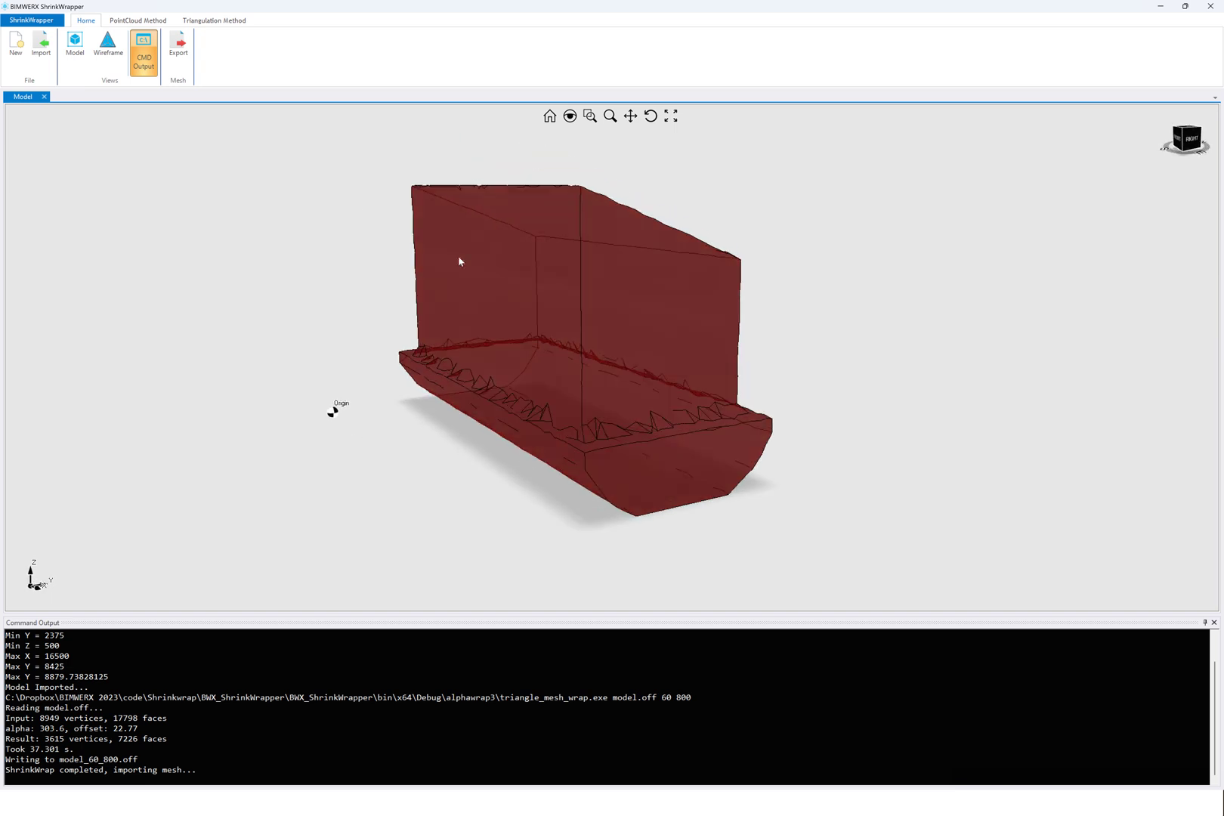
left_click(208, 23)
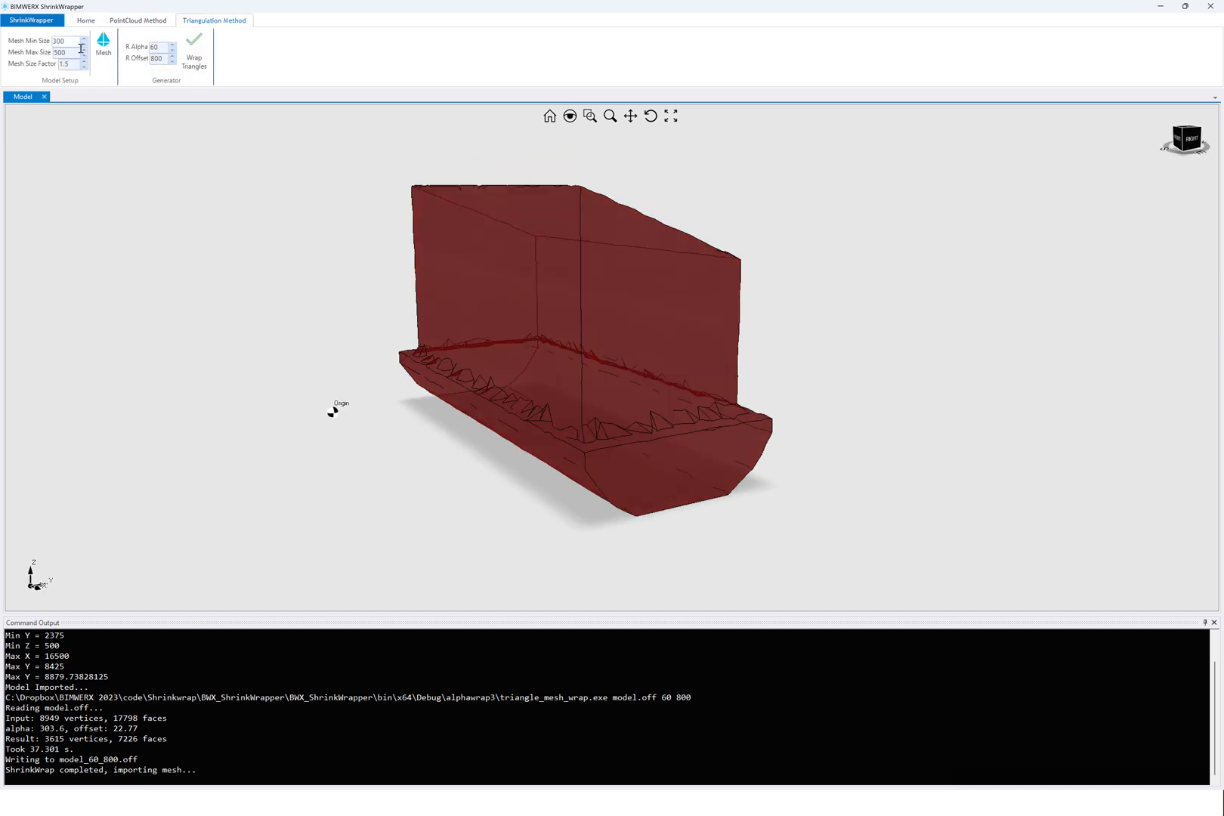
middle_click_drag(444, 238, 382, 239)
scroll(333, 268, "up", 3)
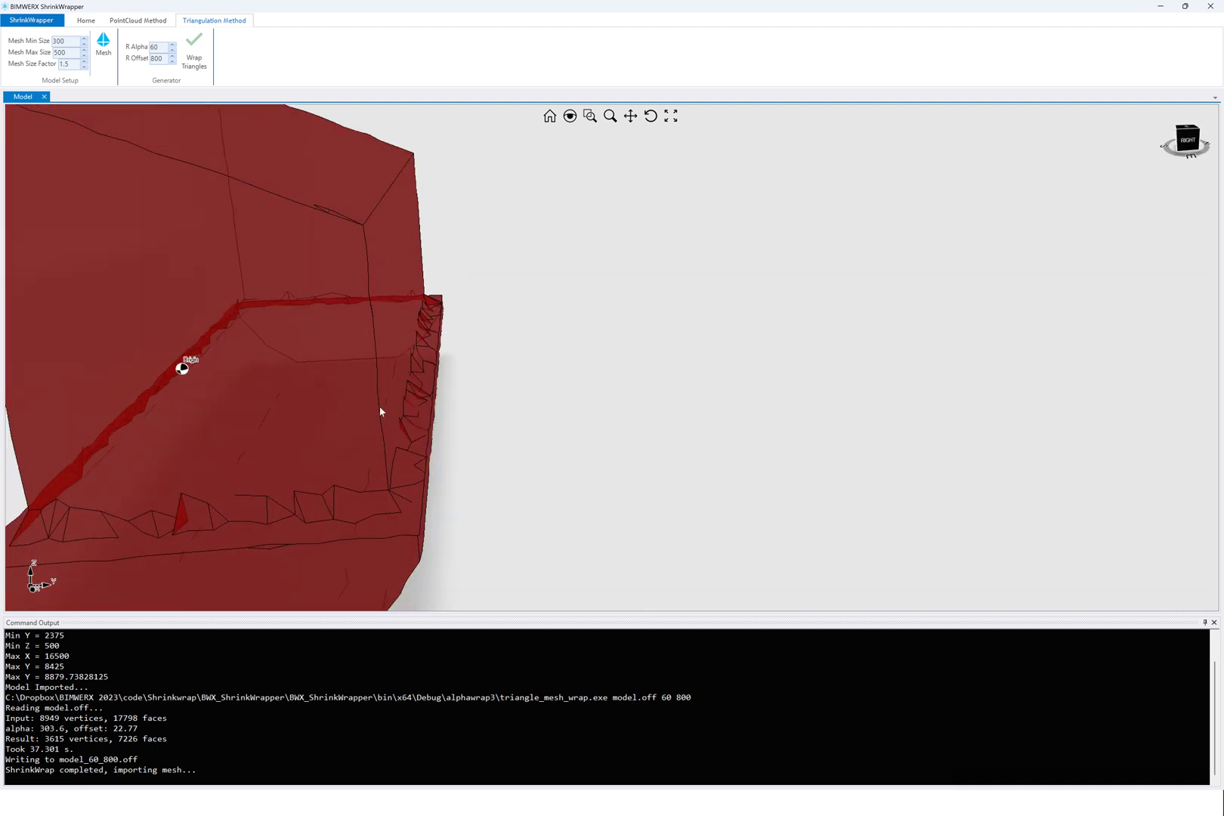
scroll(381, 412, "down", 5)
middle_click_drag(579, 390, 457, 405)
scroll(456, 404, "up", 4)
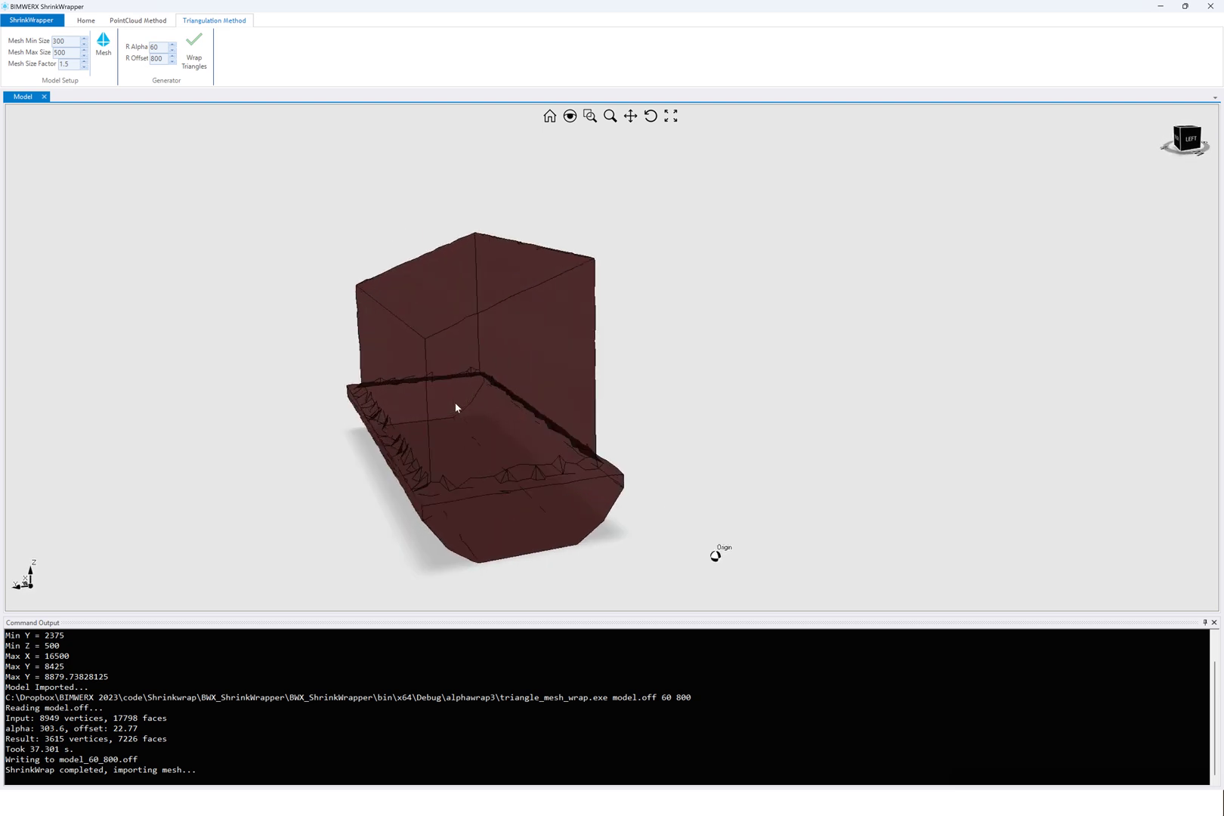
scroll(623, 334, "down", 2)
middle_click_drag(622, 333, 663, 336)
Export the wrapped mesh as a DWG file in the shrinkwrap folder
left_click(85, 21)
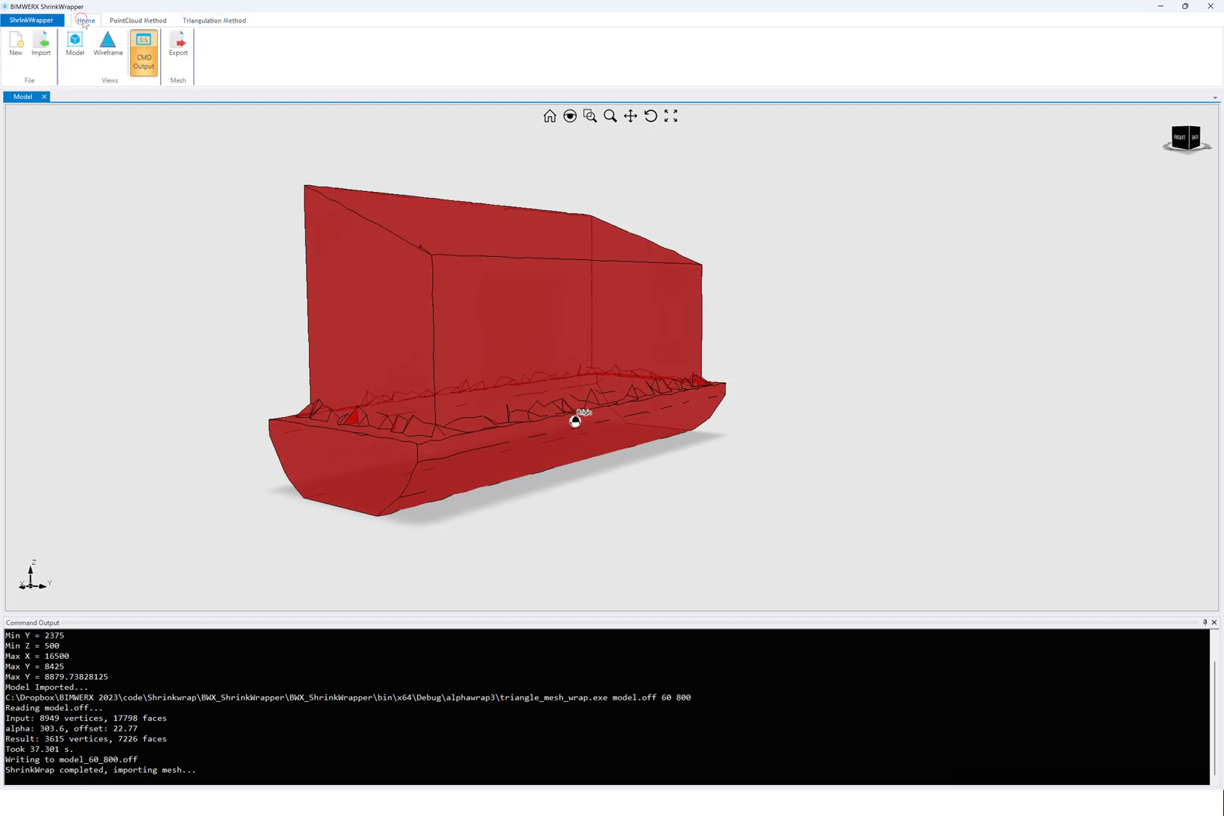
left_click(179, 50)
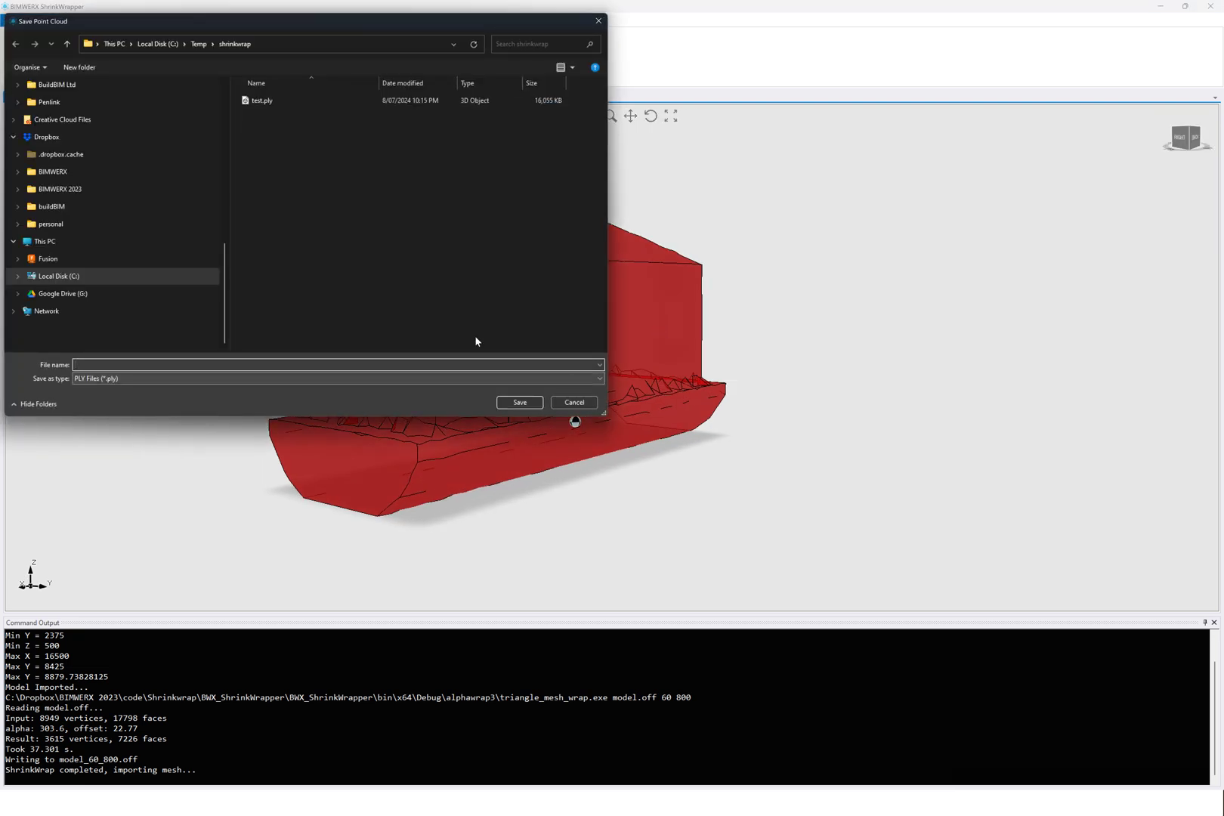
left_click(189, 378)
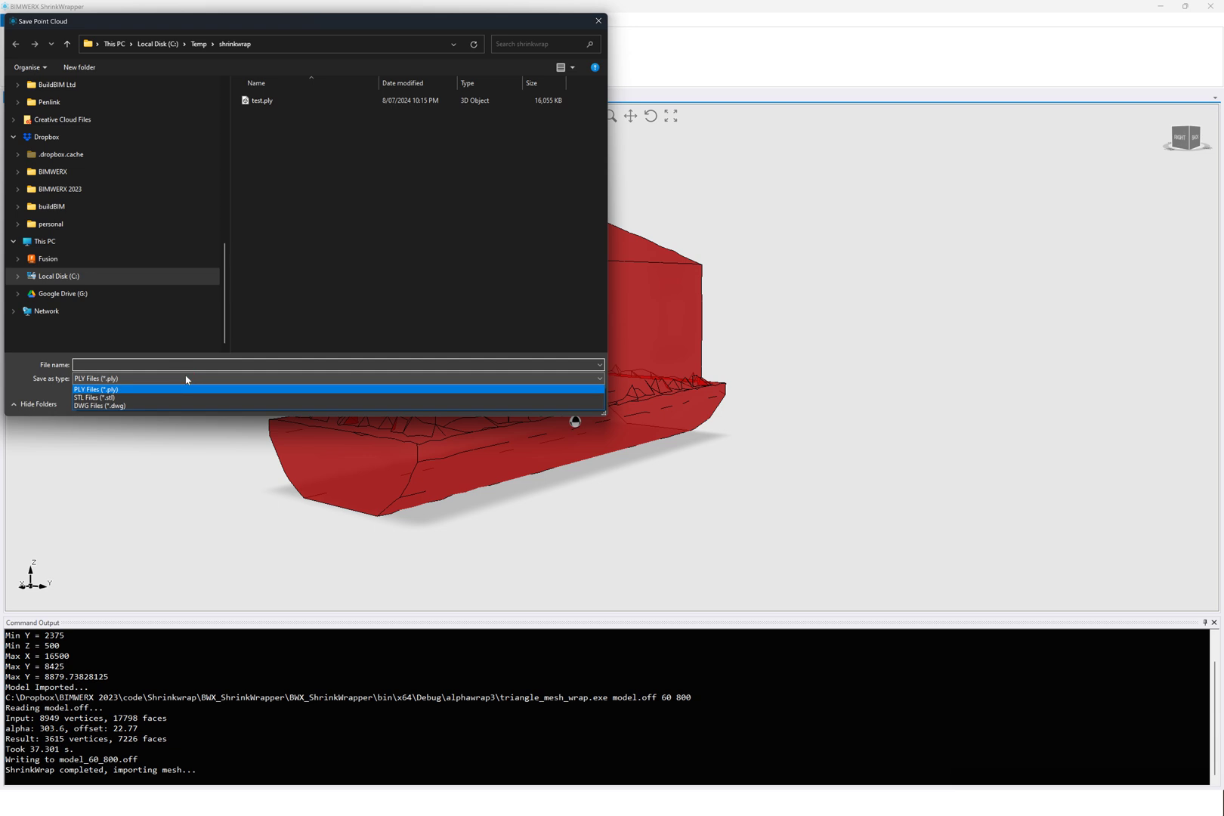
left_click(137, 396)
left_click(124, 379)
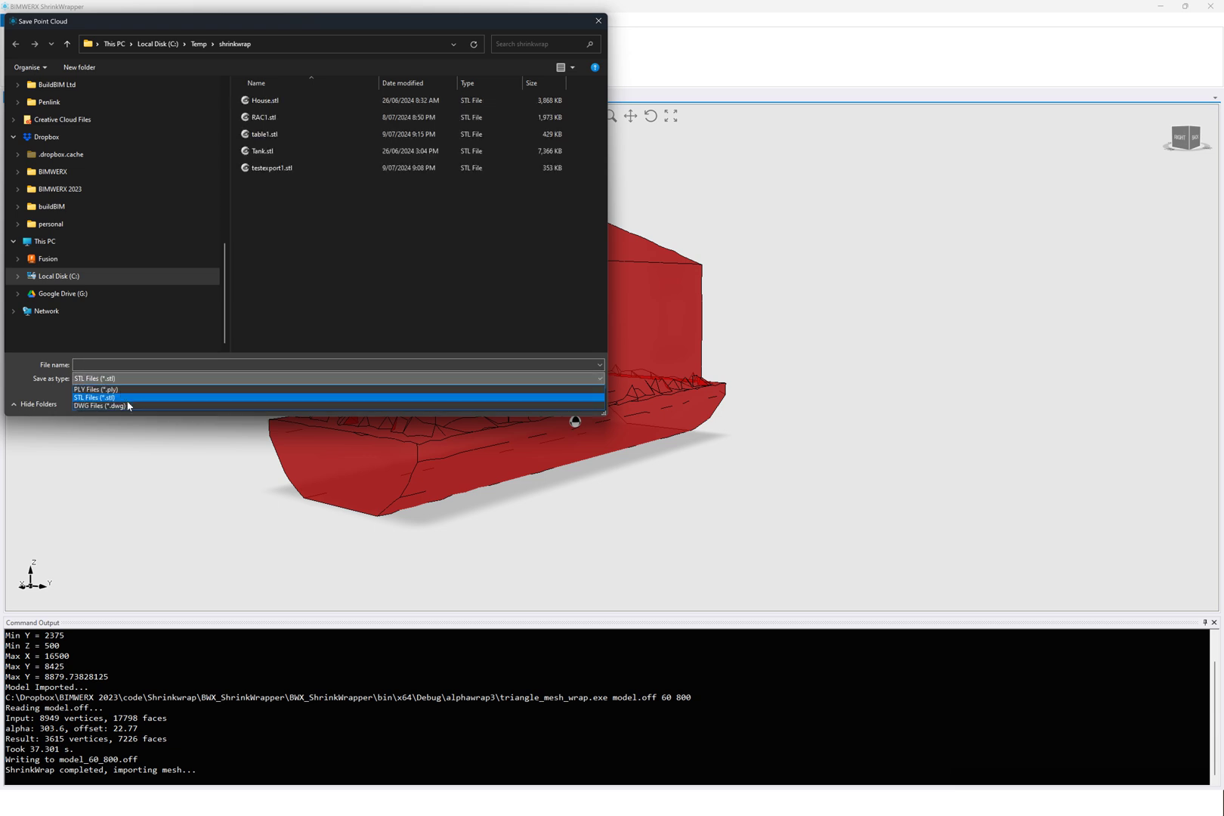
left_click(128, 406)
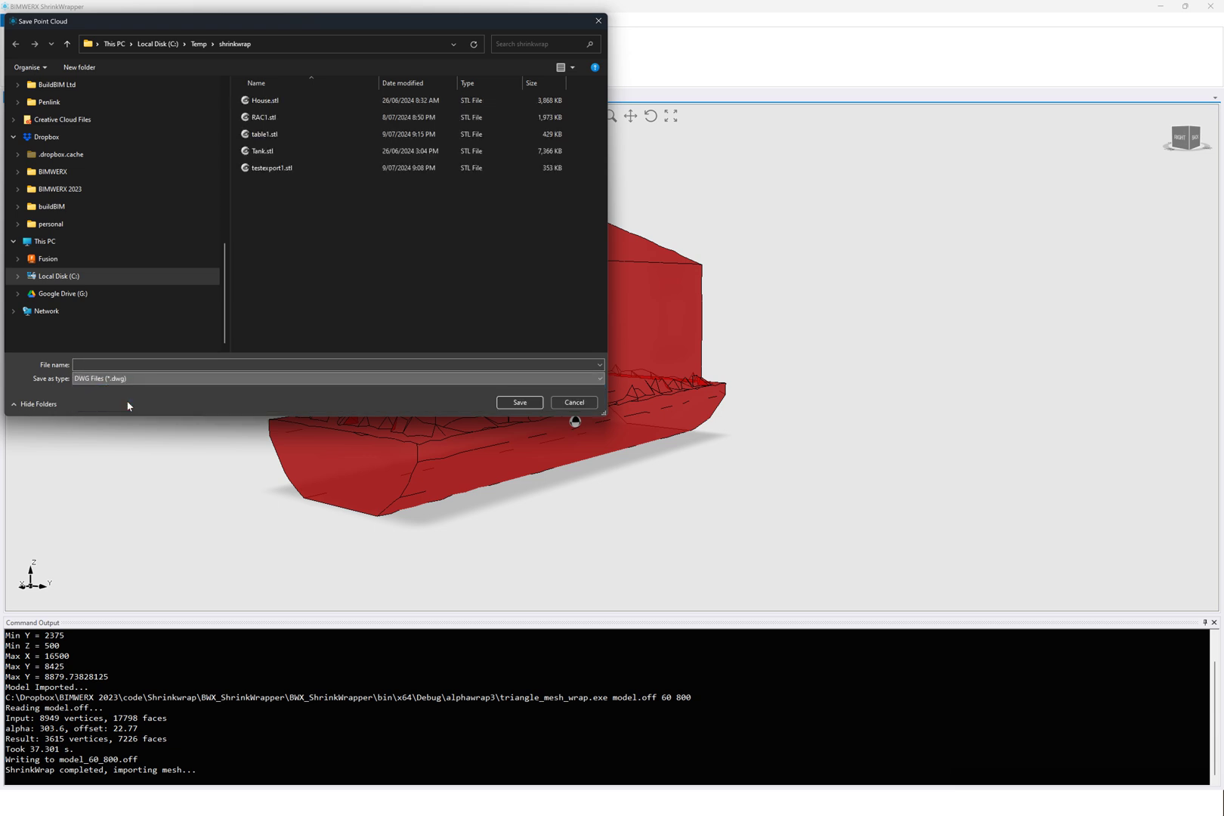
left_click(505, 402)
left_click(638, 402)
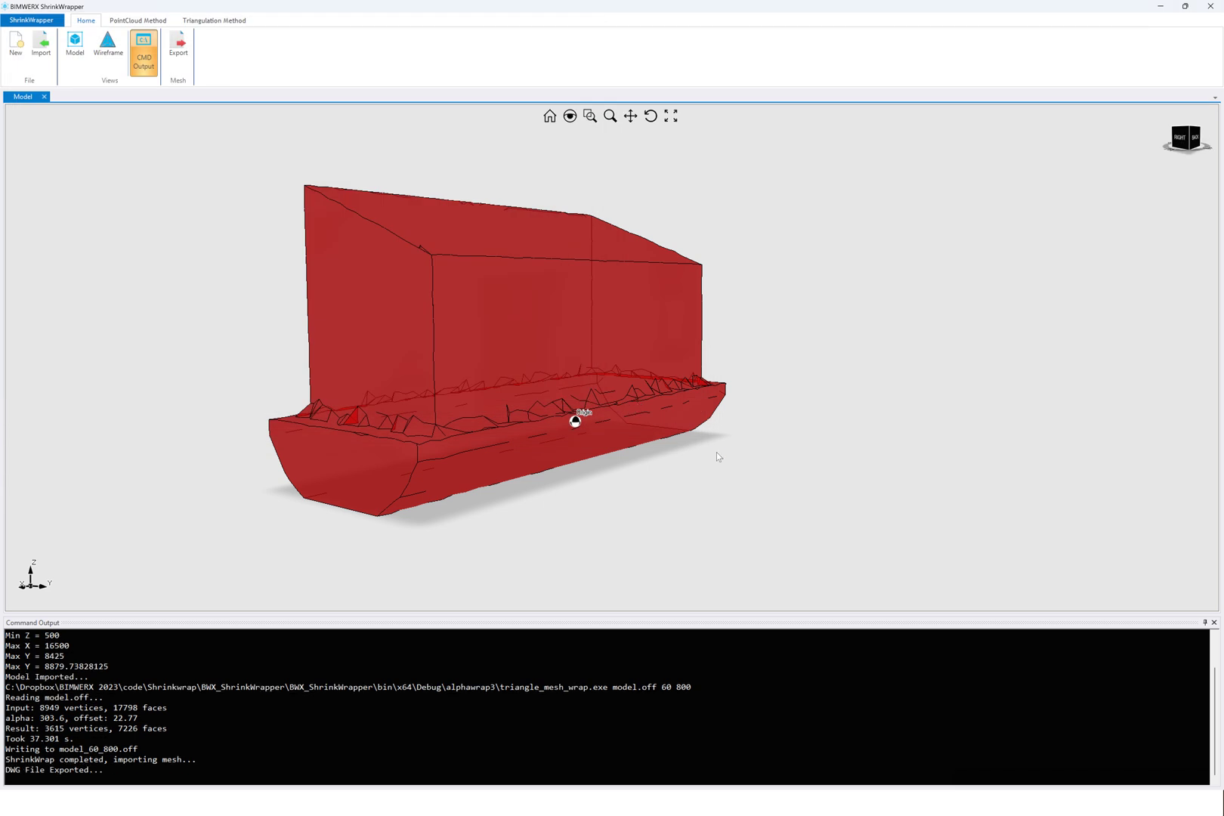
Switch to AutoCAD and open the recent testexport1 drawing, continuing despite its non-Autodesk origin
key("alt+Tab")
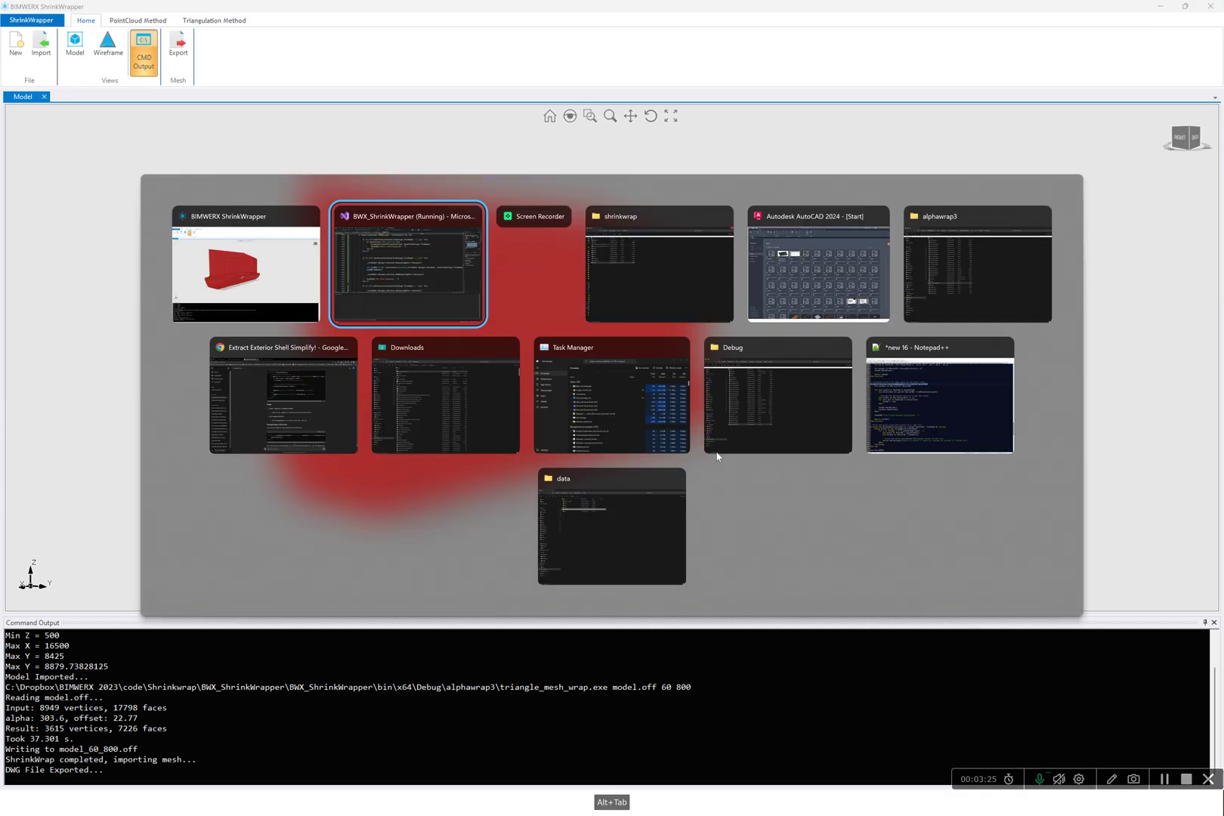
key("alt+Tab")
key("alt+Tab")
key("alt+Tab")
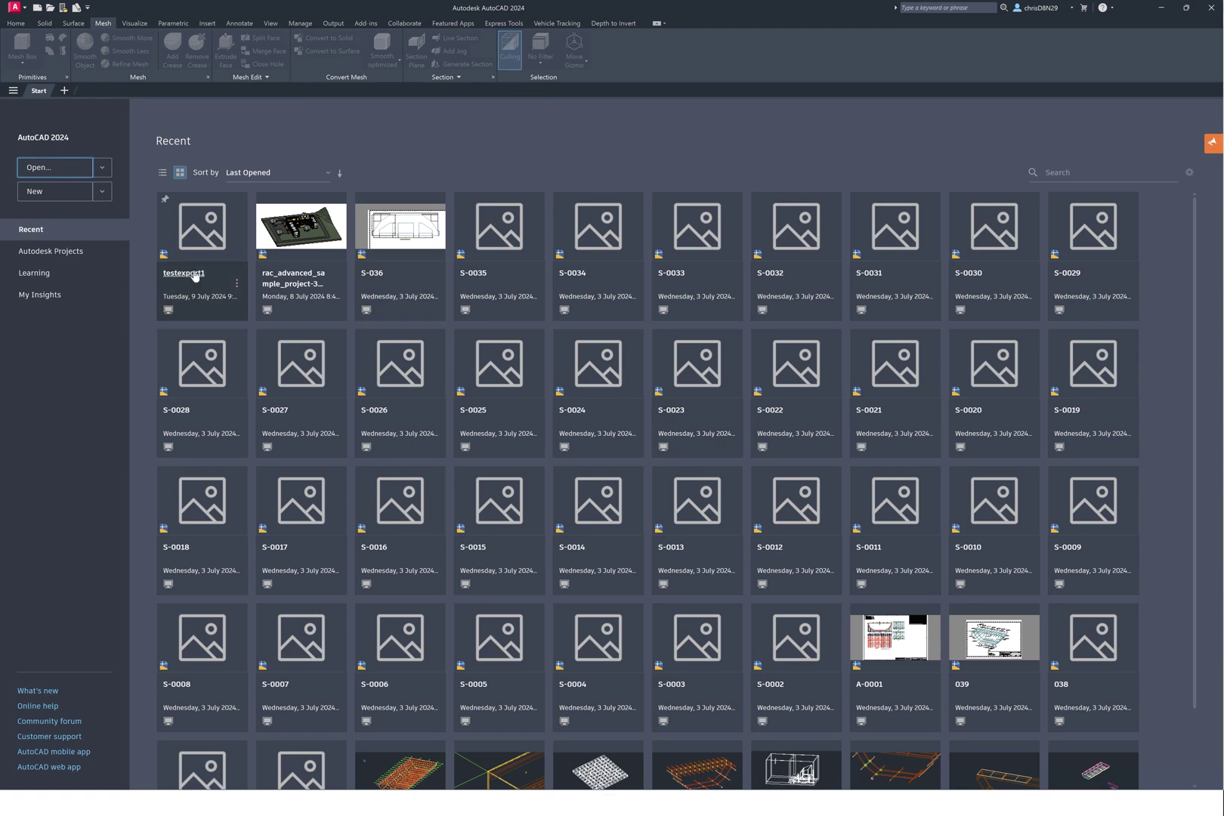
left_click(194, 275)
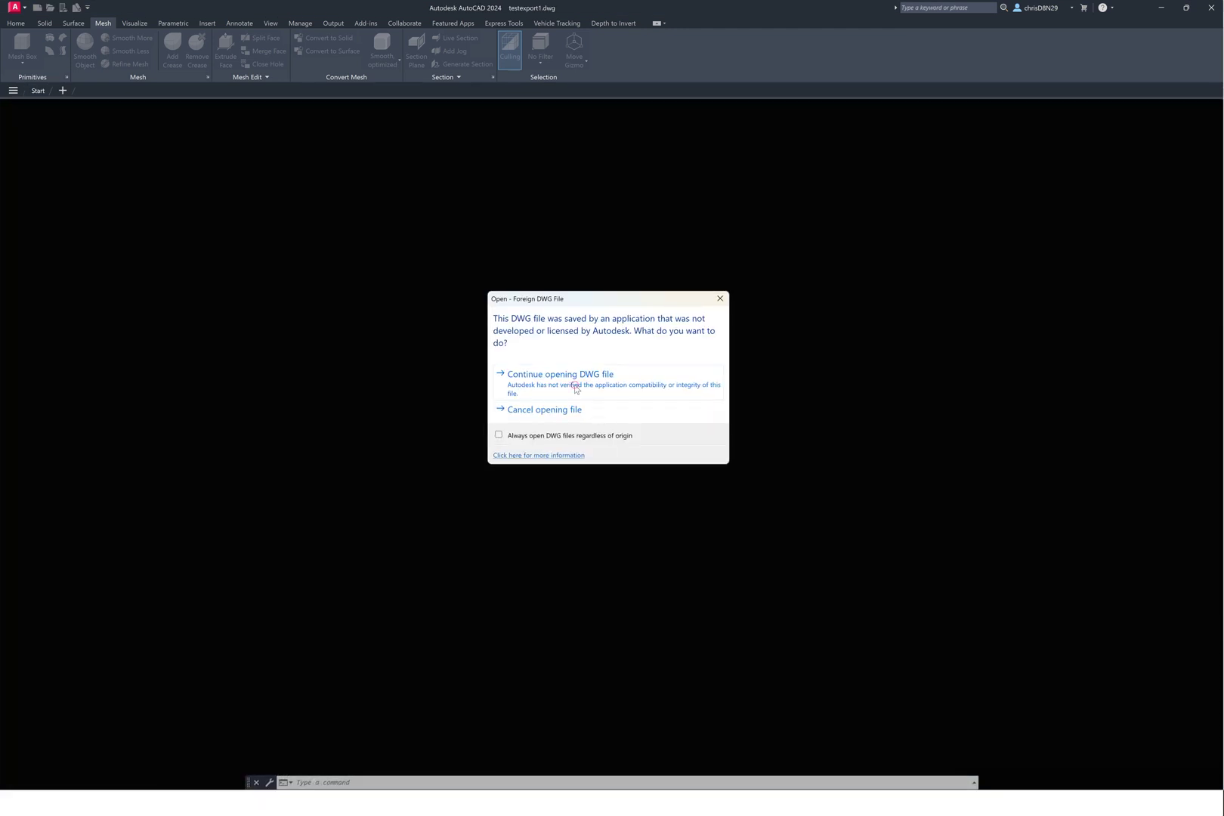
left_click(576, 388)
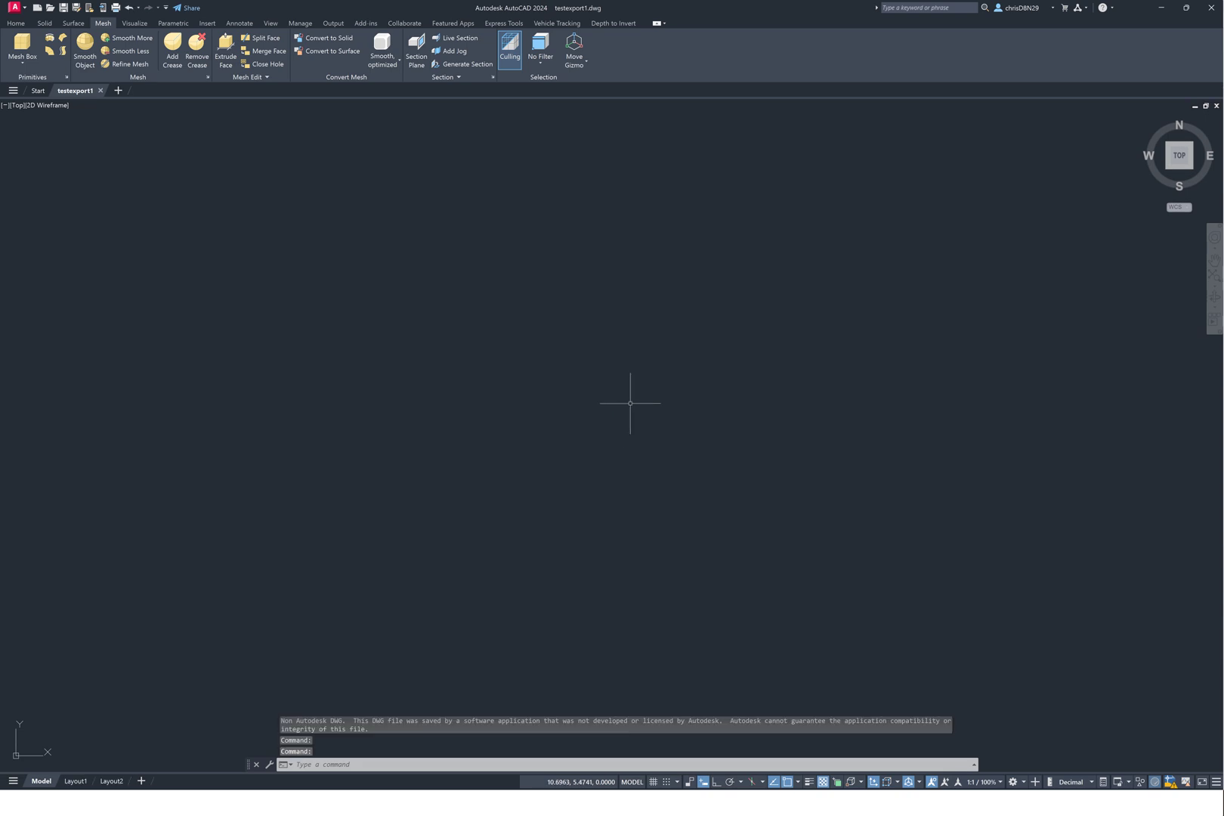
Examine the imported mesh in 3D, zooming in on the corner where the wall meets the base
middle_click(639, 403)
middle_click(639, 402)
middle_click_drag(639, 403, 817, 166, "shift")
scroll(662, 541, "up", 8)
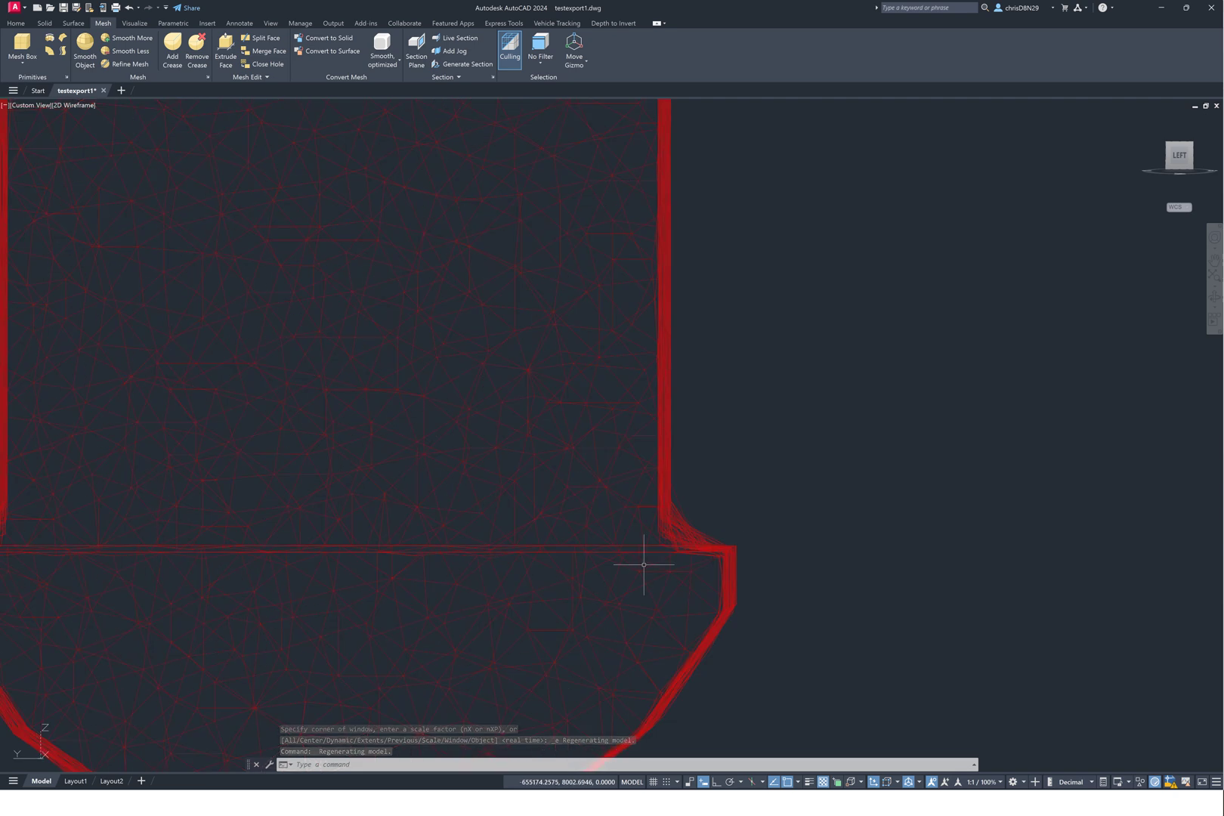
scroll(675, 547, "up", 6)
scroll(678, 545, "down", 5)
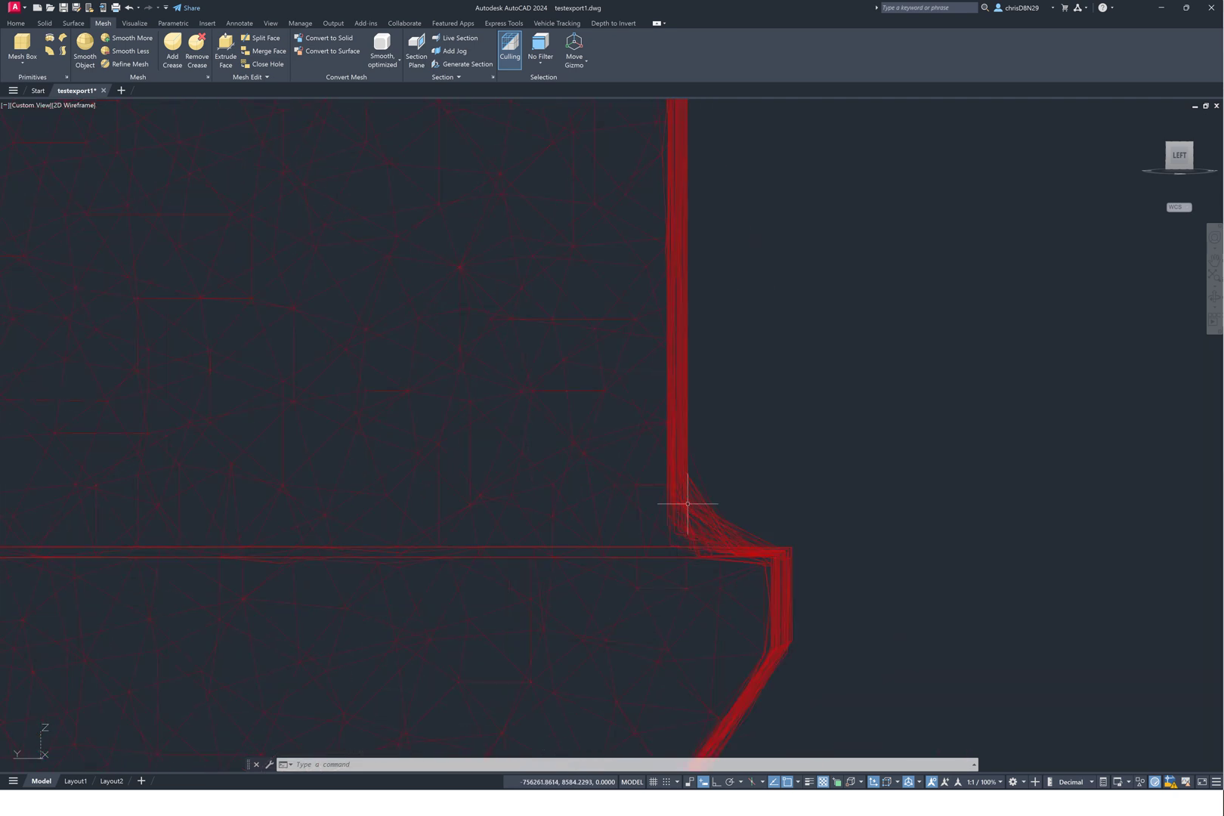
scroll(746, 469, "down", 8)
middle_click_drag(746, 470, 824, 502, "shift")
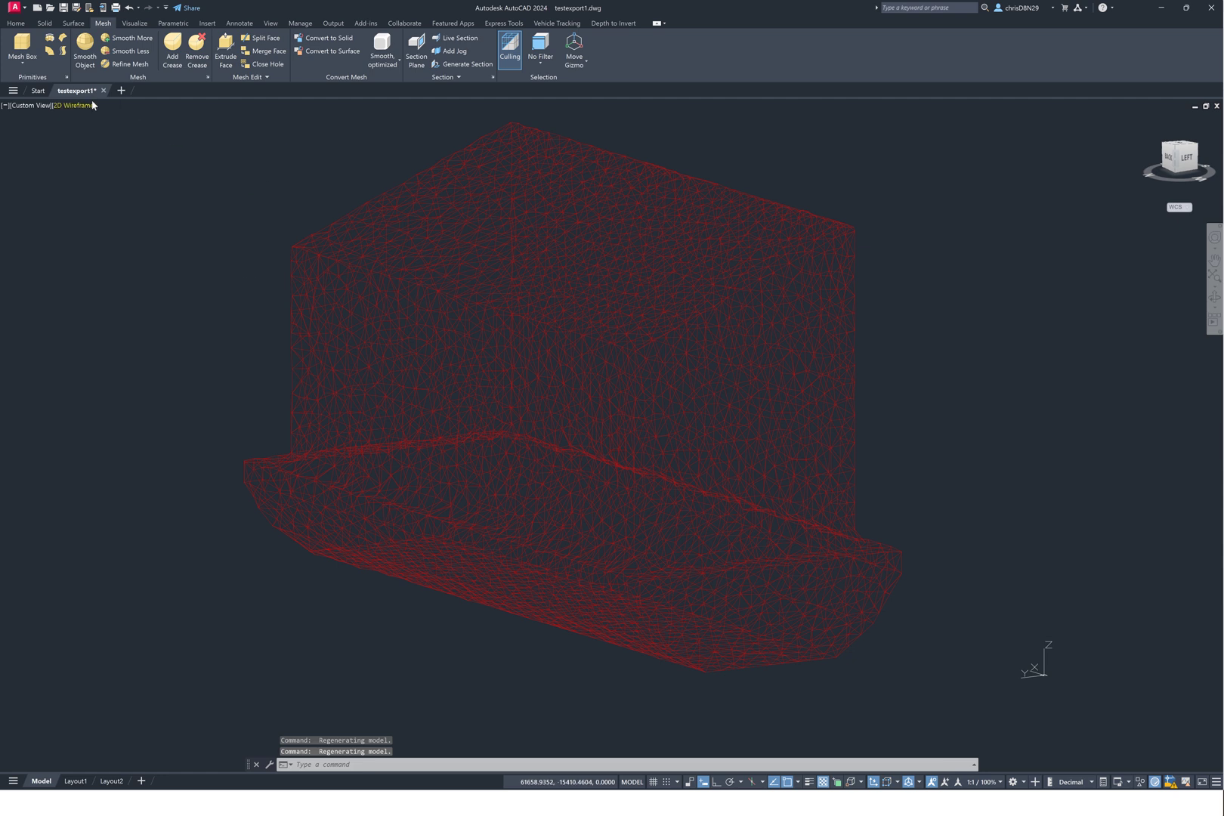
key("Escape")
key("Escape")
left_click(625, 437)
Switch to BIMWERX ShrinkWrapper and import Table.obj, with the file filter set to OBJ Files
key("alt+Tab")
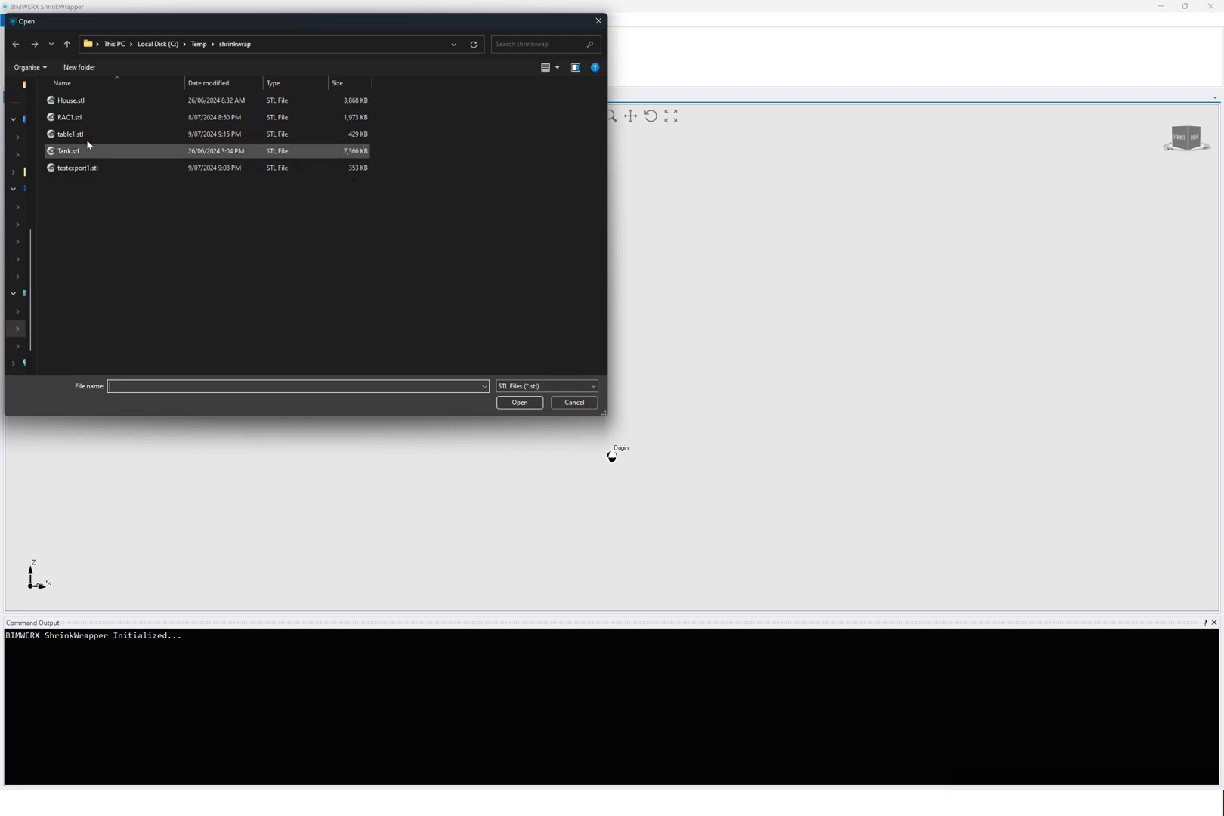
left_click(533, 386)
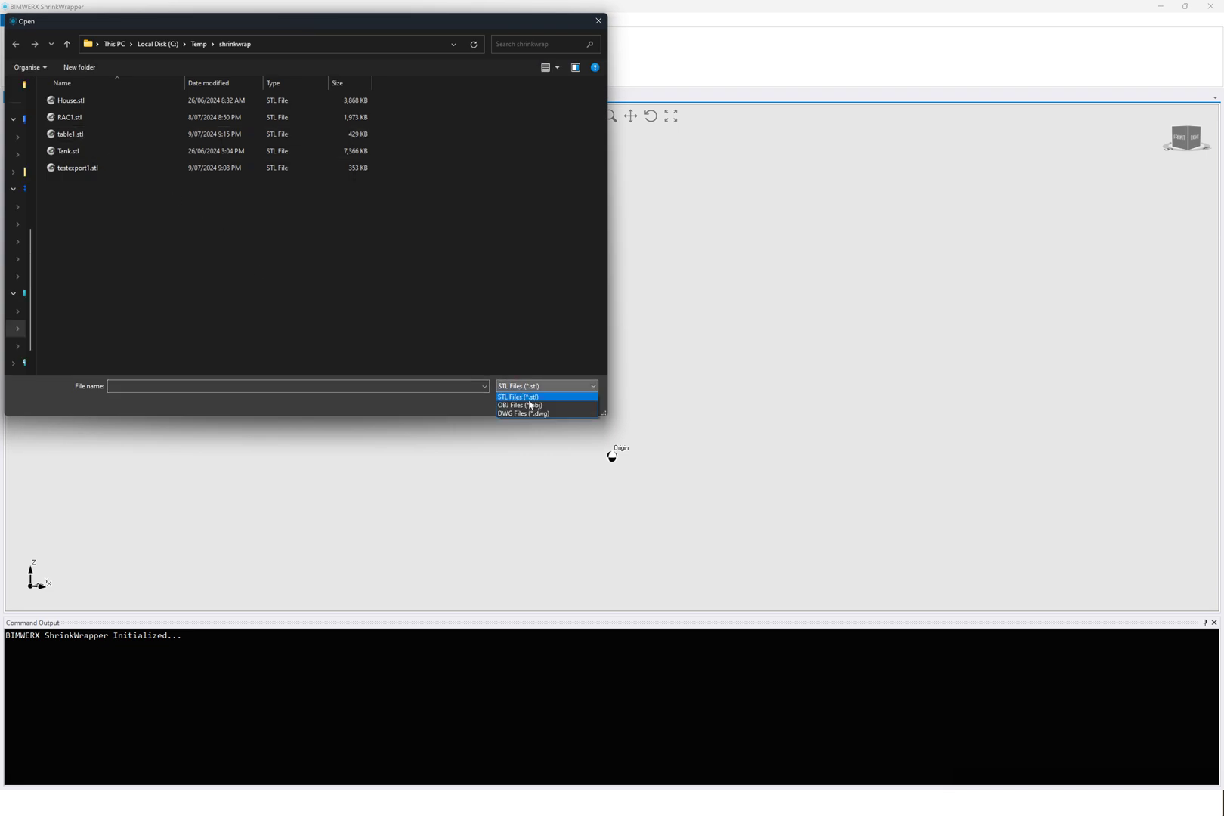
left_click(532, 405)
left_click(80, 103)
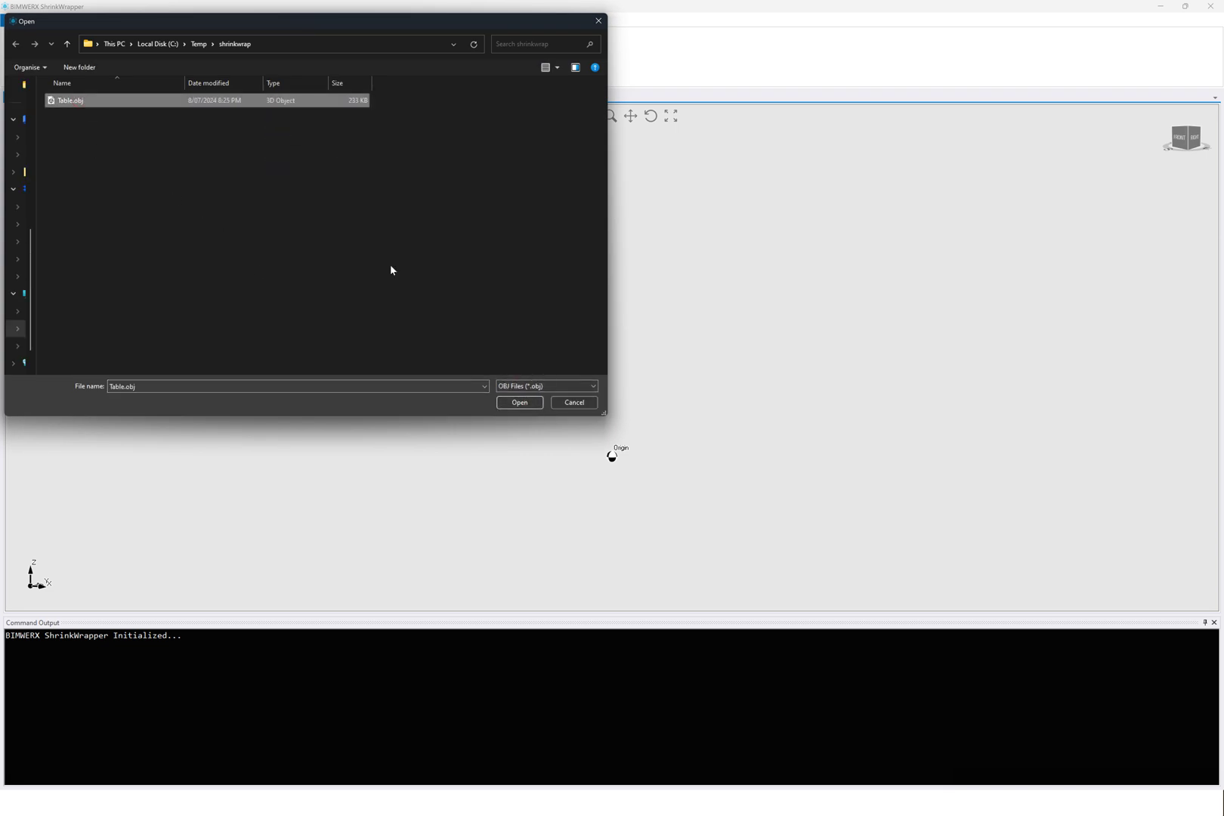
left_click(519, 403)
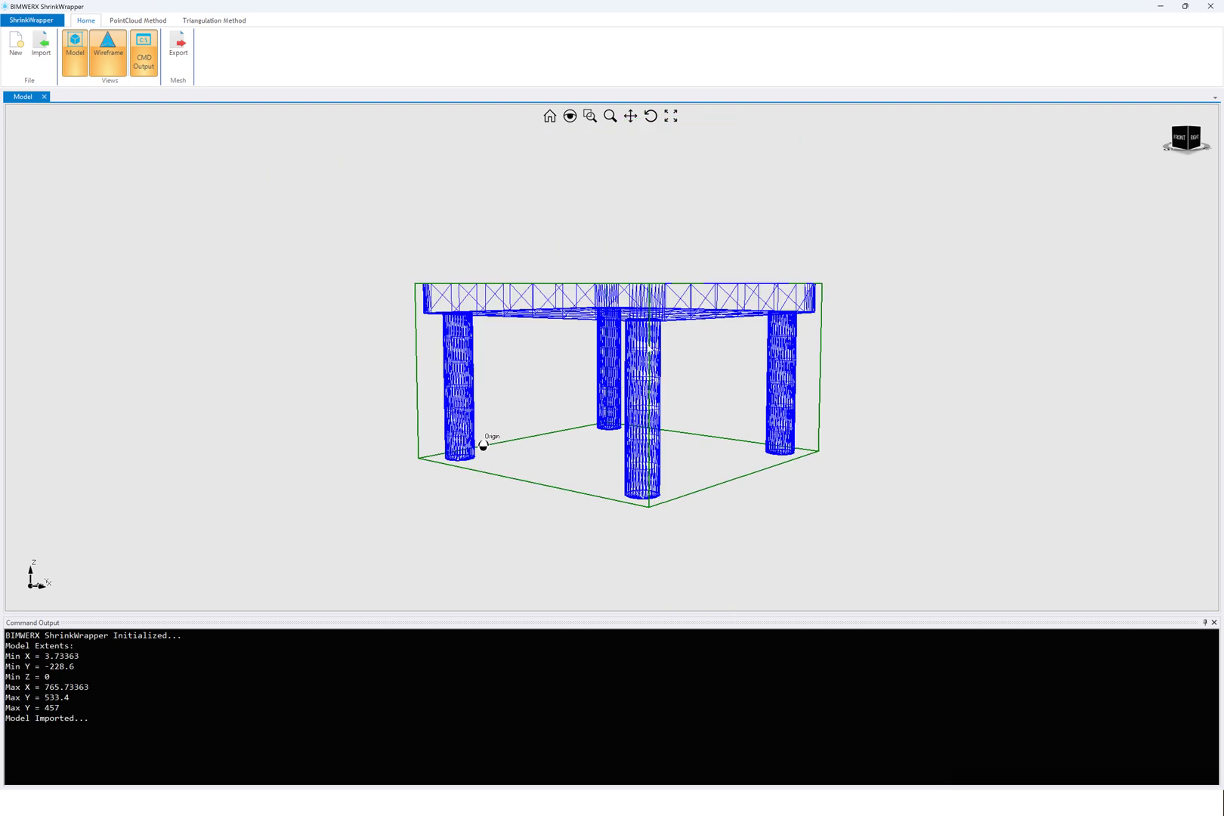
Examine the wireframe table's top and four legs from several angles
right_click_drag(653, 351, 618, 305)
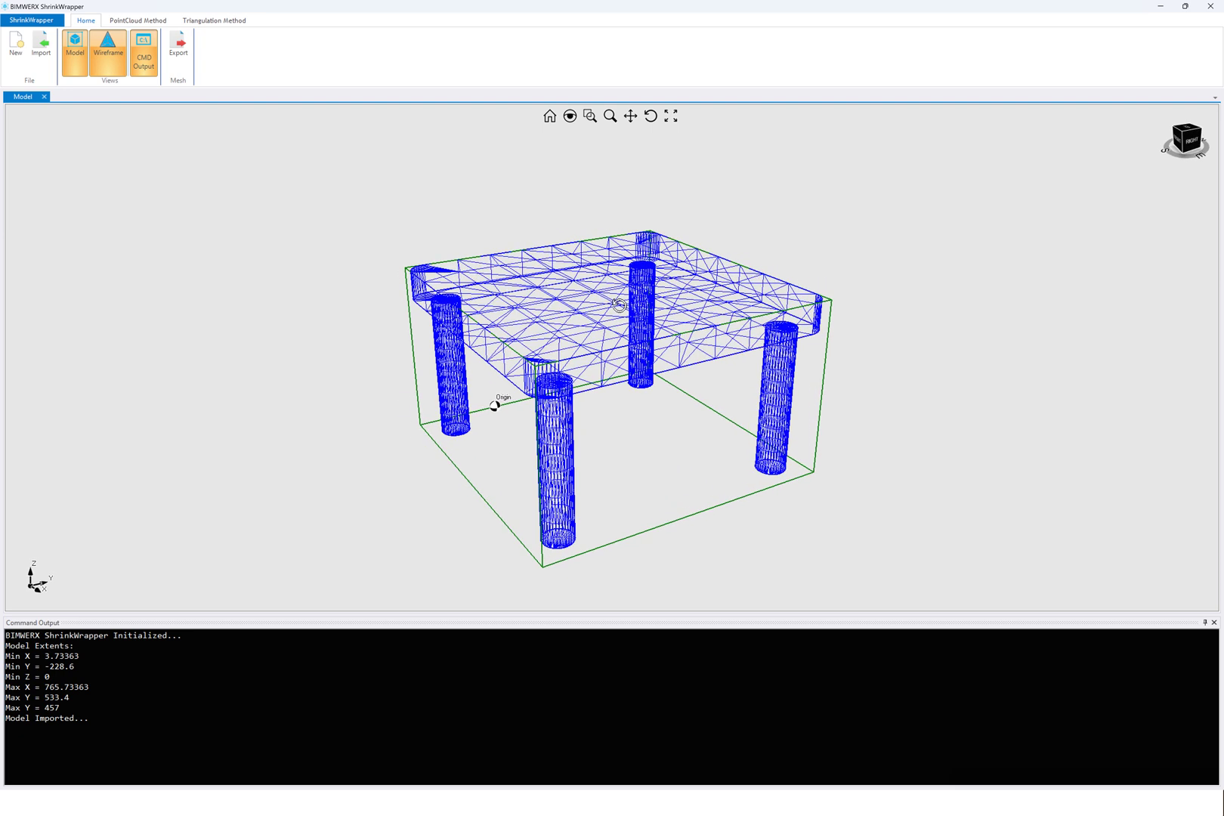
right_click_drag(602, 405, 504, 310)
right_click_drag(648, 336, 666, 359)
scroll(756, 352, "down", 2)
scroll(756, 351, "up", 5)
scroll(744, 352, "down", 4)
scroll(741, 351, "down", 1)
right_click_drag(718, 364, 657, 376)
scroll(634, 385, "up", 2)
Set the point cloud method's sphere around the table with size factor 1 and 20 divisions
left_click(208, 24)
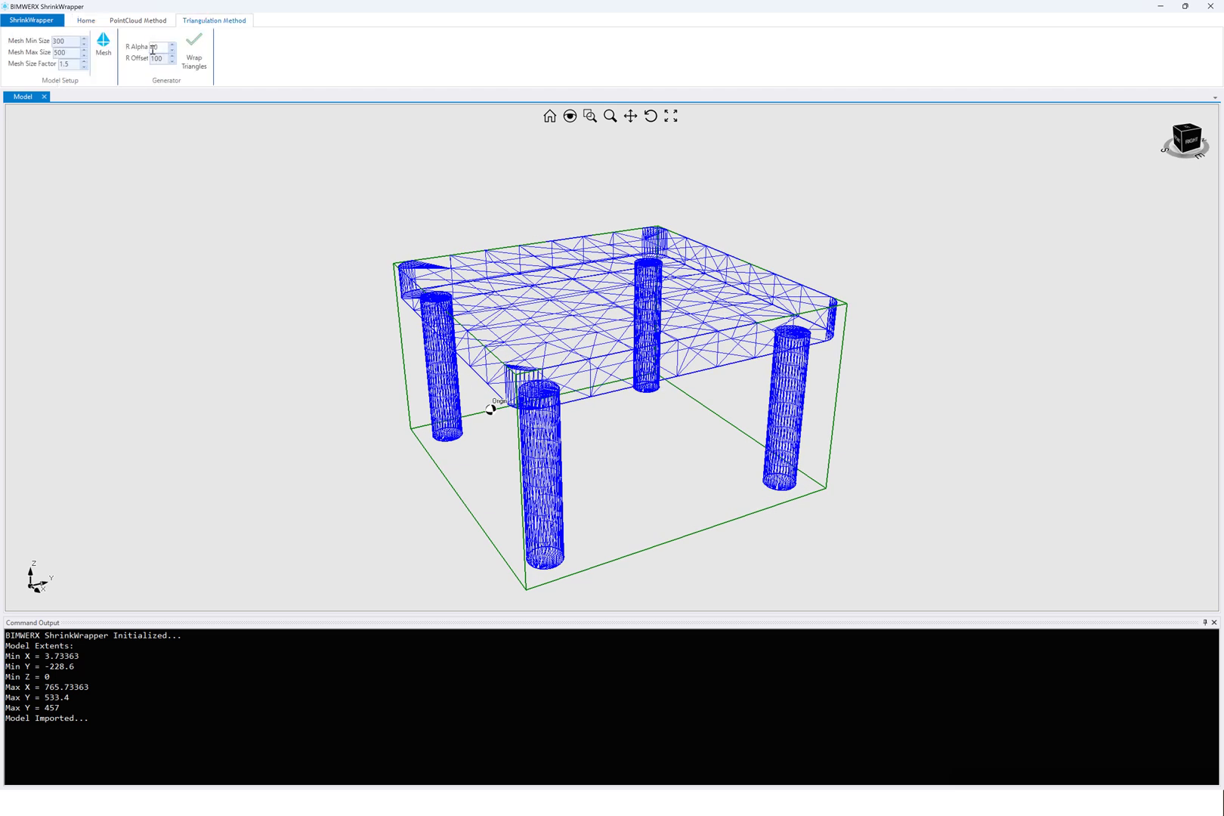
left_click(137, 21)
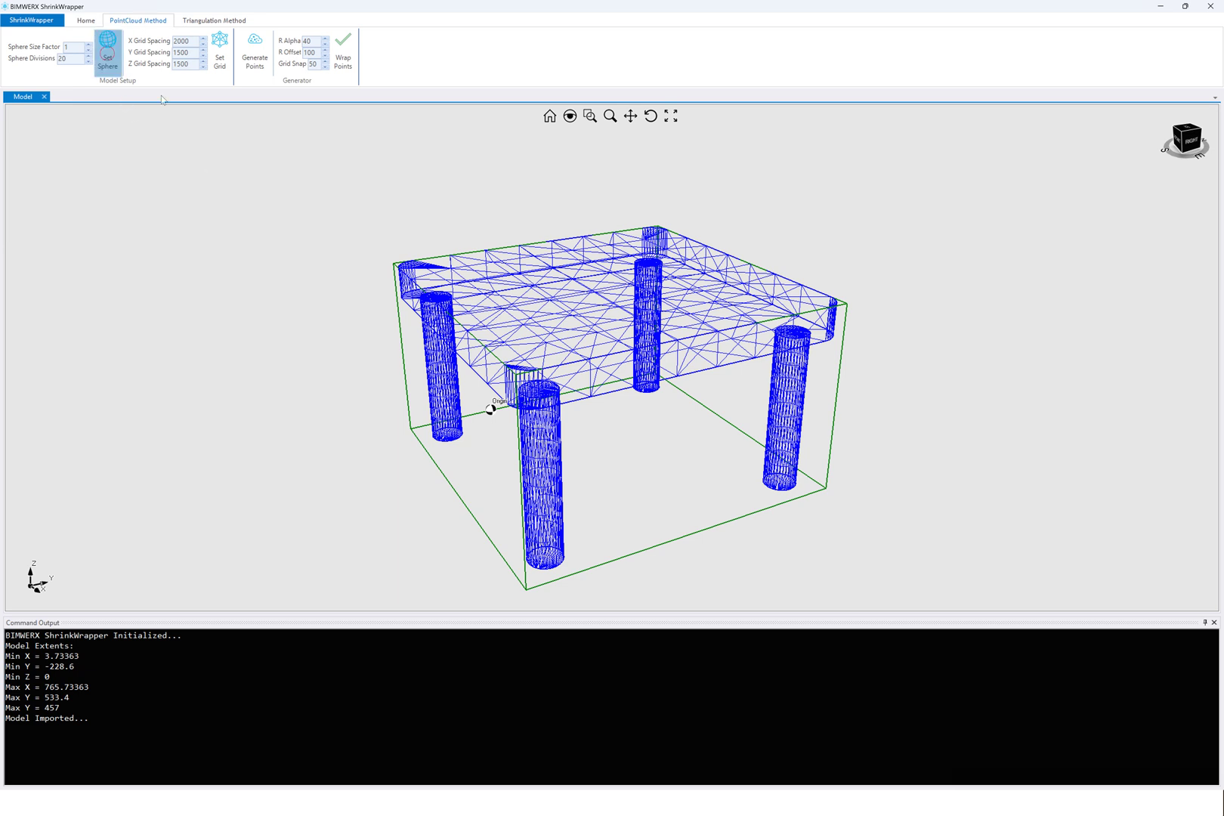
left_click(108, 45)
mouse_move(575, 348)
right_mouse_down()
mouse_move(605, 353)
mouse_move(580, 335)
right_mouse_up()
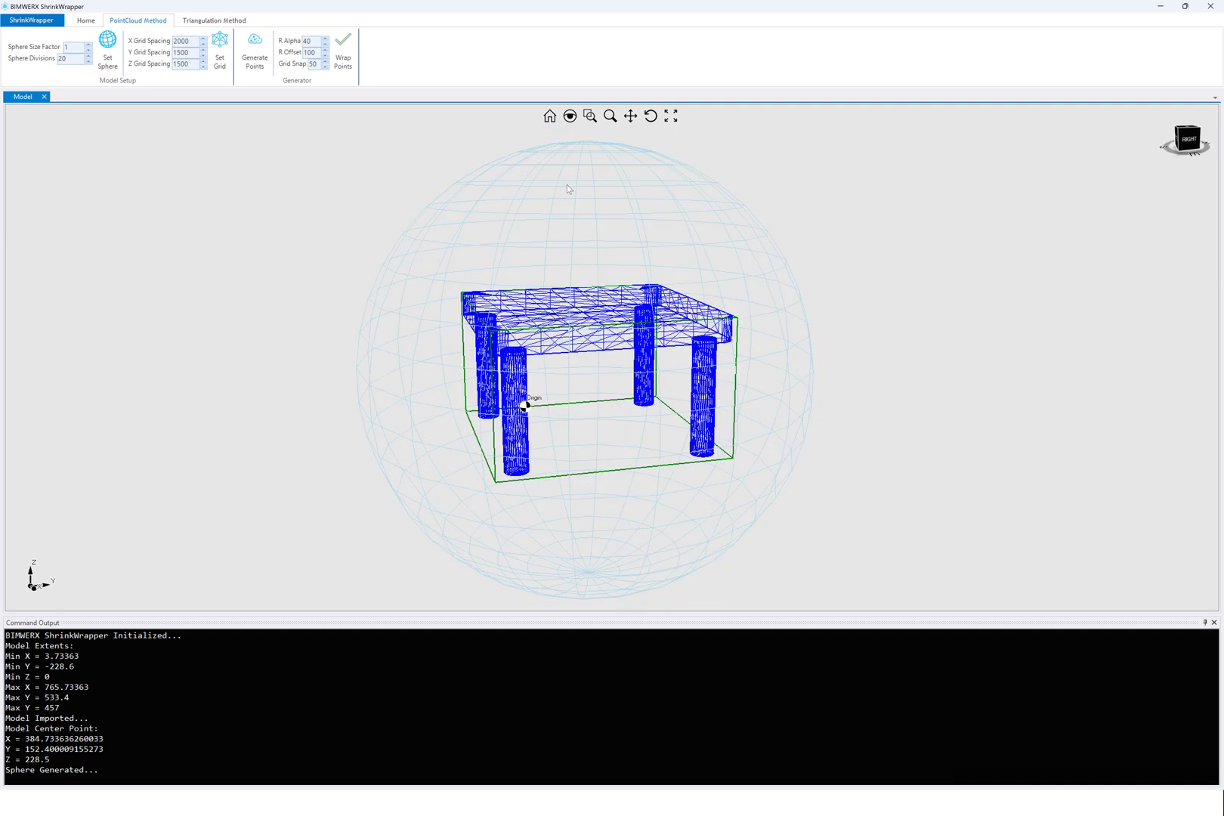
right_click_drag(567, 184, 473, 220)
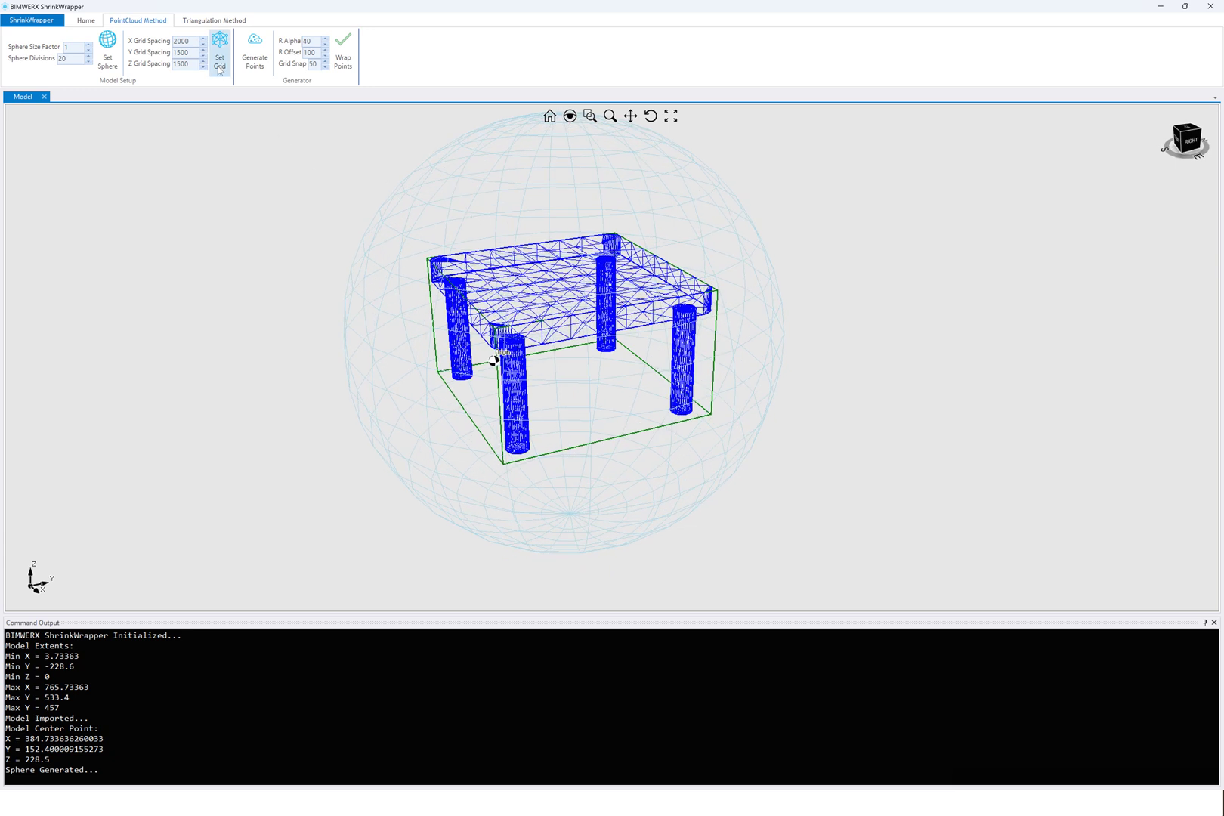
Set the X, Y and Z grid spacing to 200 and generate the target grid
double_click(188, 43)
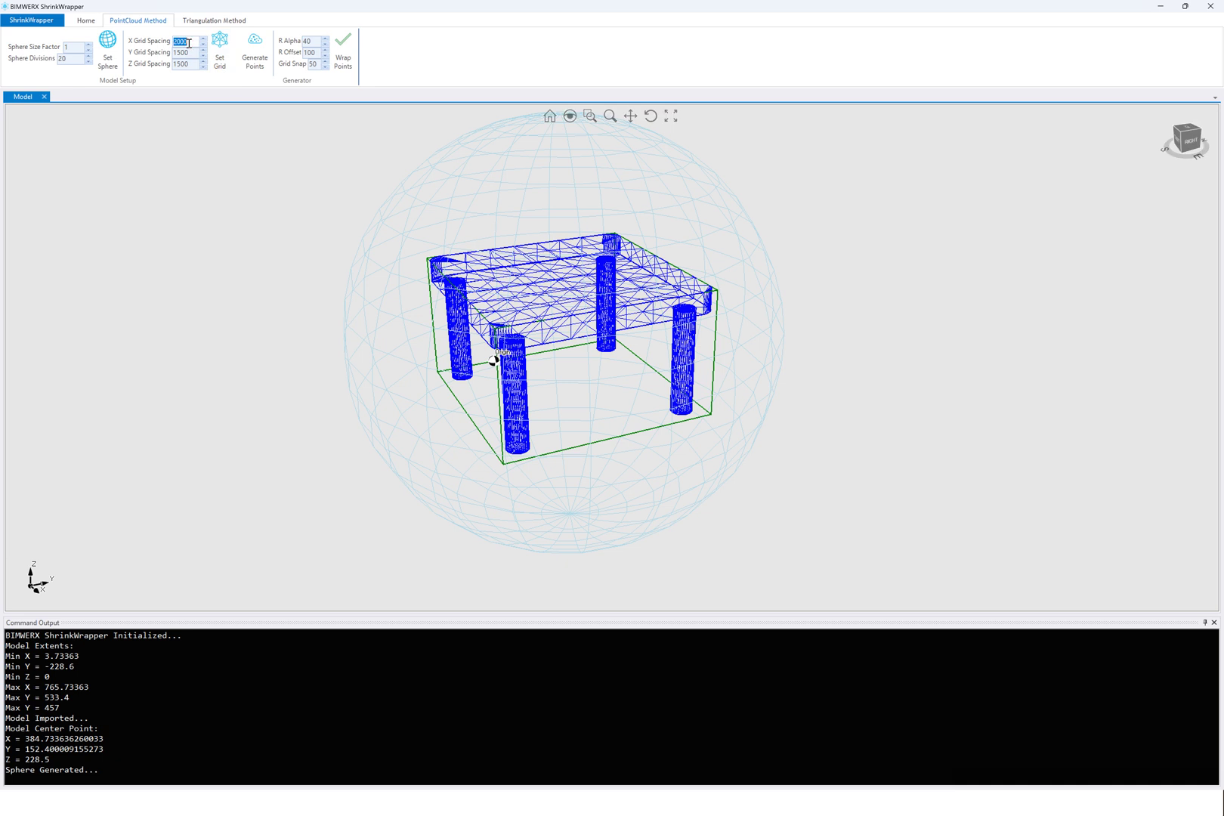
type("200")
key("Tab")
type("200")
key("Tab")
type("200")
left_click(219, 49)
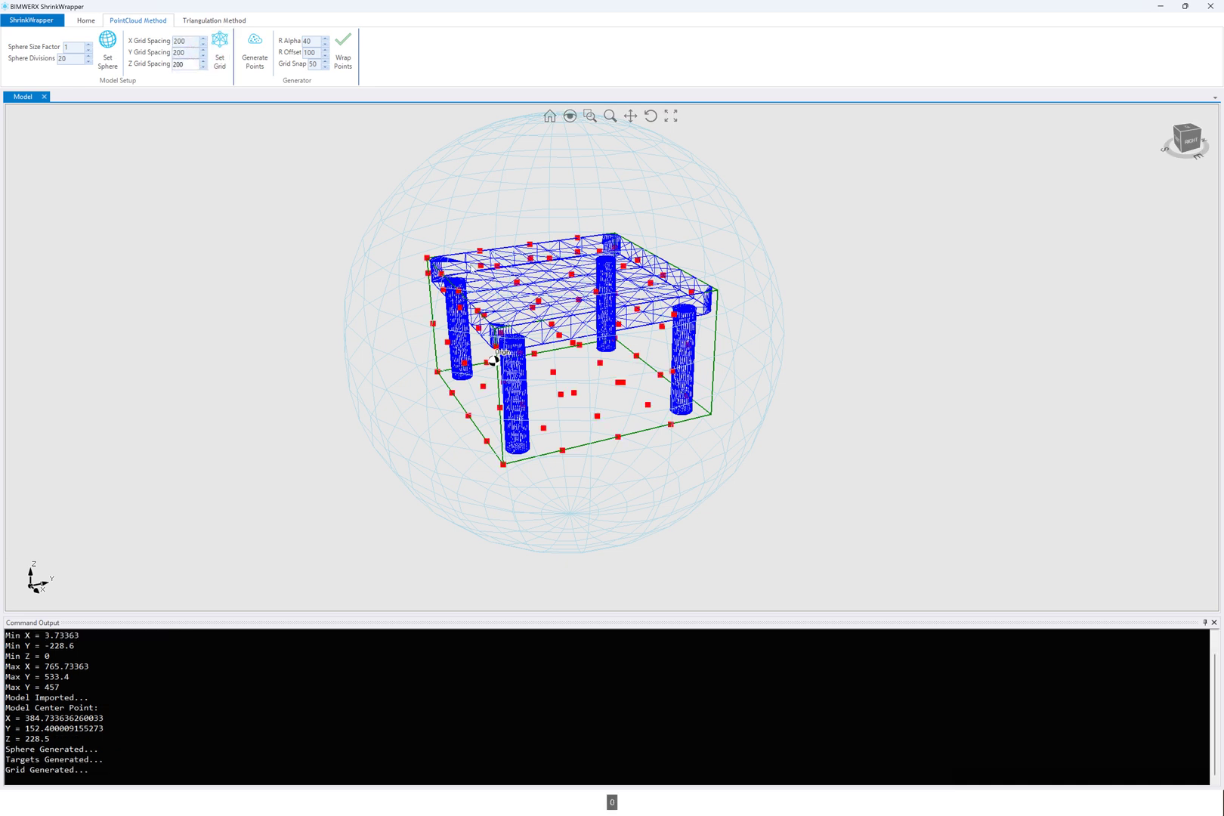
Examine how the target points are distributed across the table and within the surrounding sphere
scroll(661, 326, "up", 3)
middle_click_drag(661, 327, 572, 296)
scroll(627, 317, "down", 2)
middle_click_drag(506, 182, 502, 183)
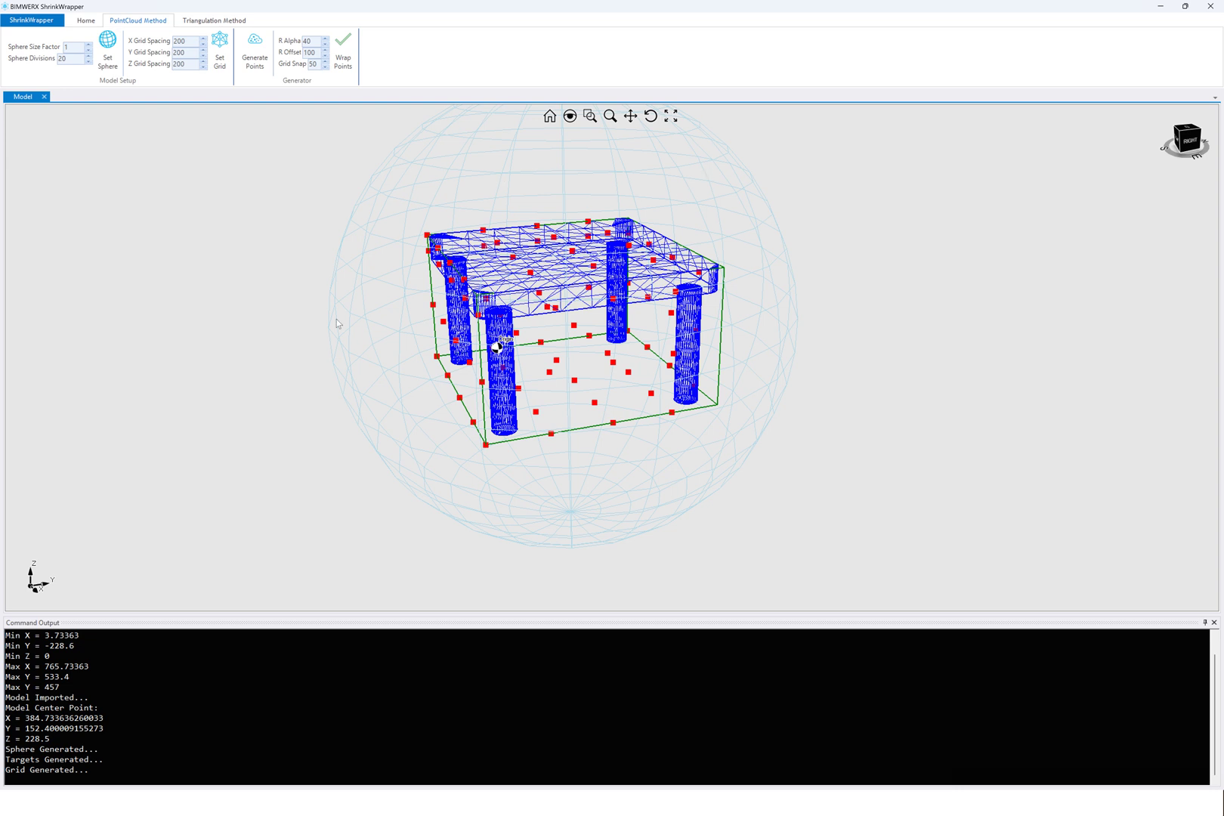
mouse_move(687, 178)
middle_mouse_down()
mouse_move(648, 167)
mouse_move(673, 150)
mouse_move(693, 183)
mouse_move(678, 179)
middle_mouse_up()
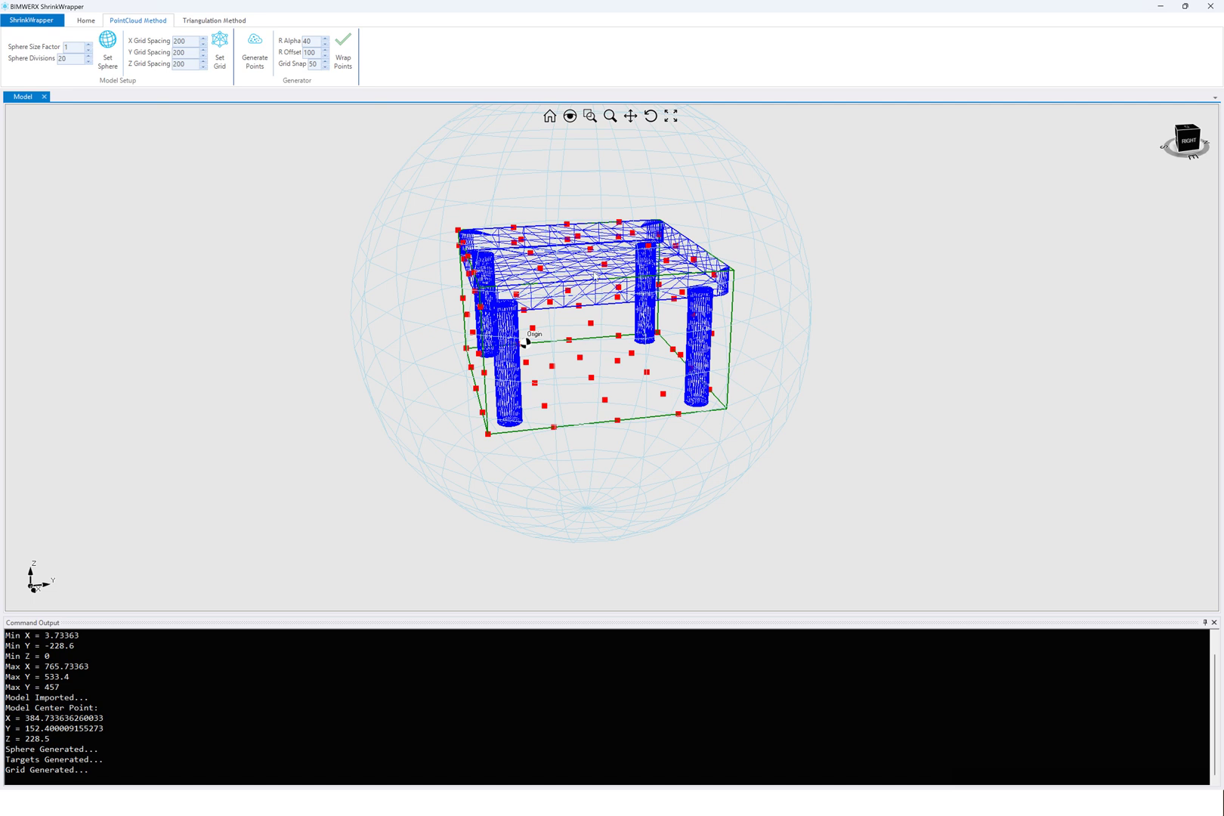
middle_click_drag(690, 312, 432, 338)
scroll(524, 280, "up", 5)
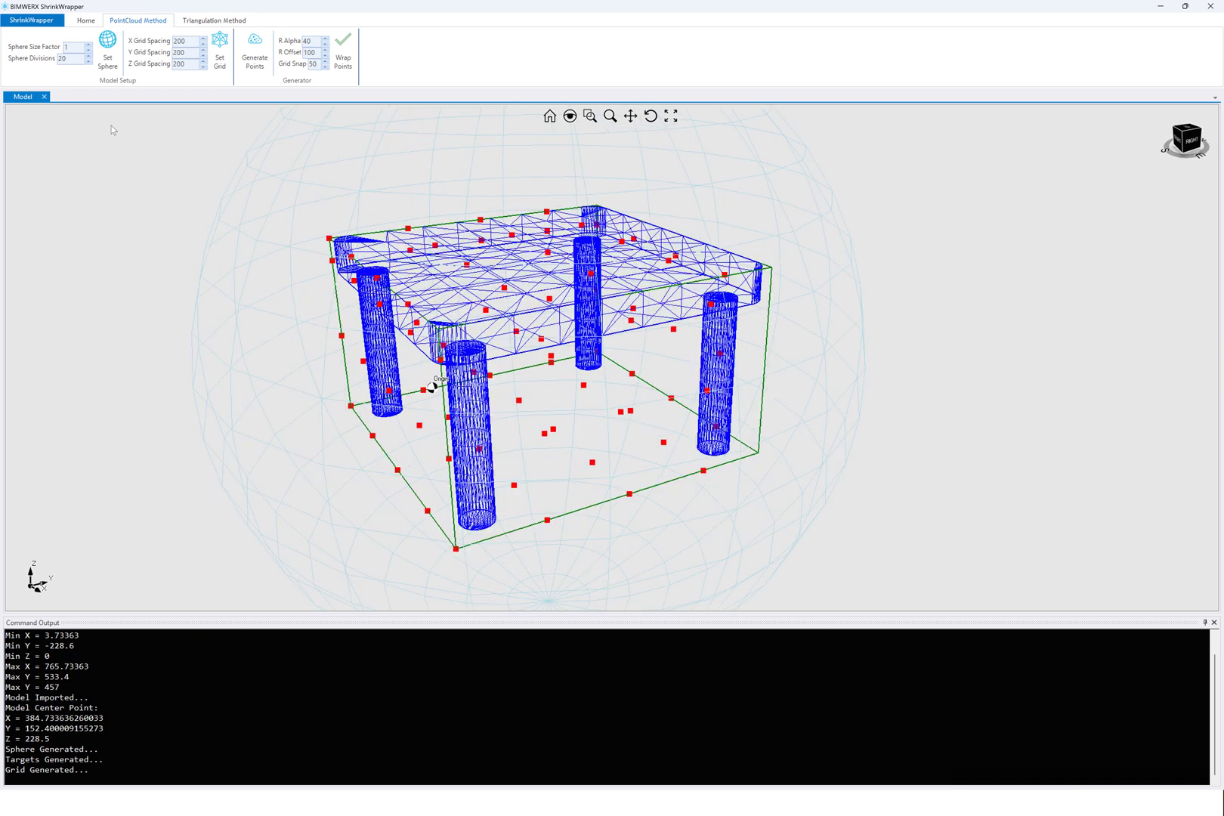
Increase the sphere divisions to 25 and regenerate the sphere, repeating with 30 divisions
scroll(84, 60, "up", 5)
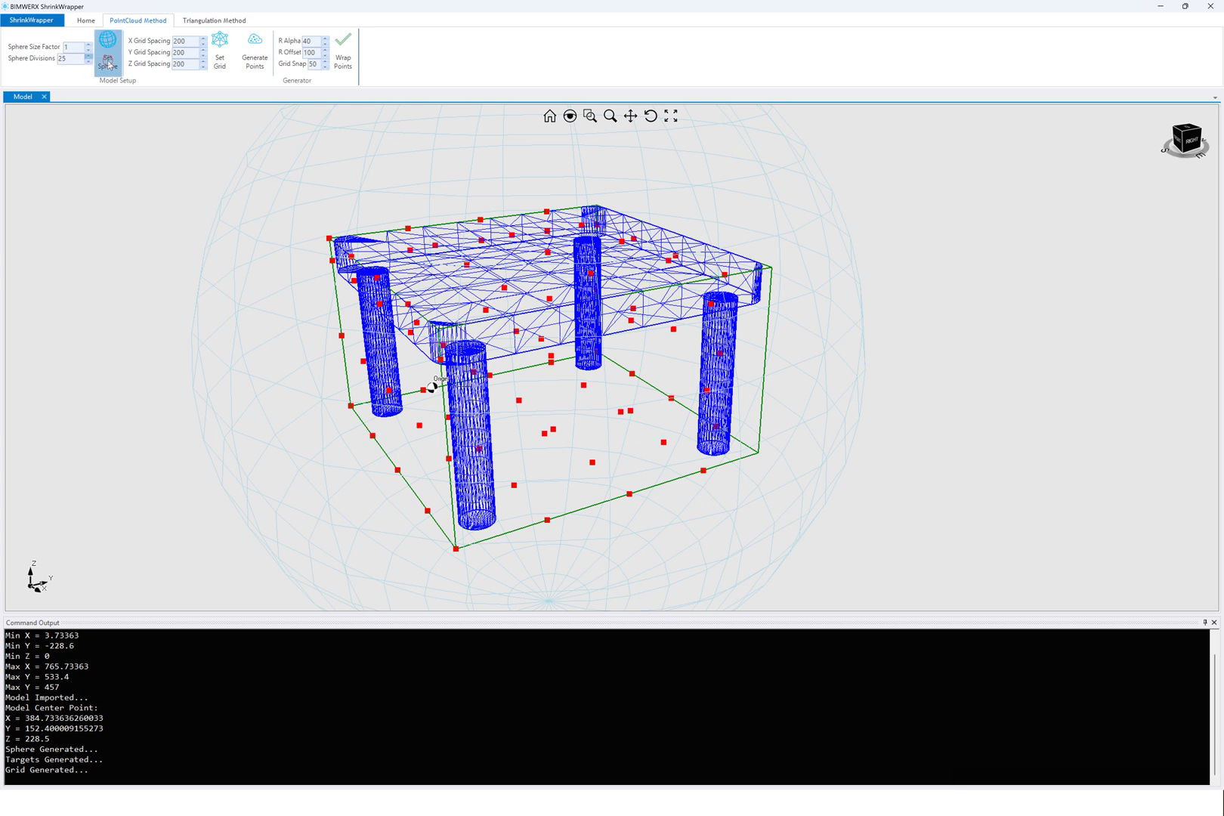
left_click(108, 63)
scroll(85, 60, "up", 5)
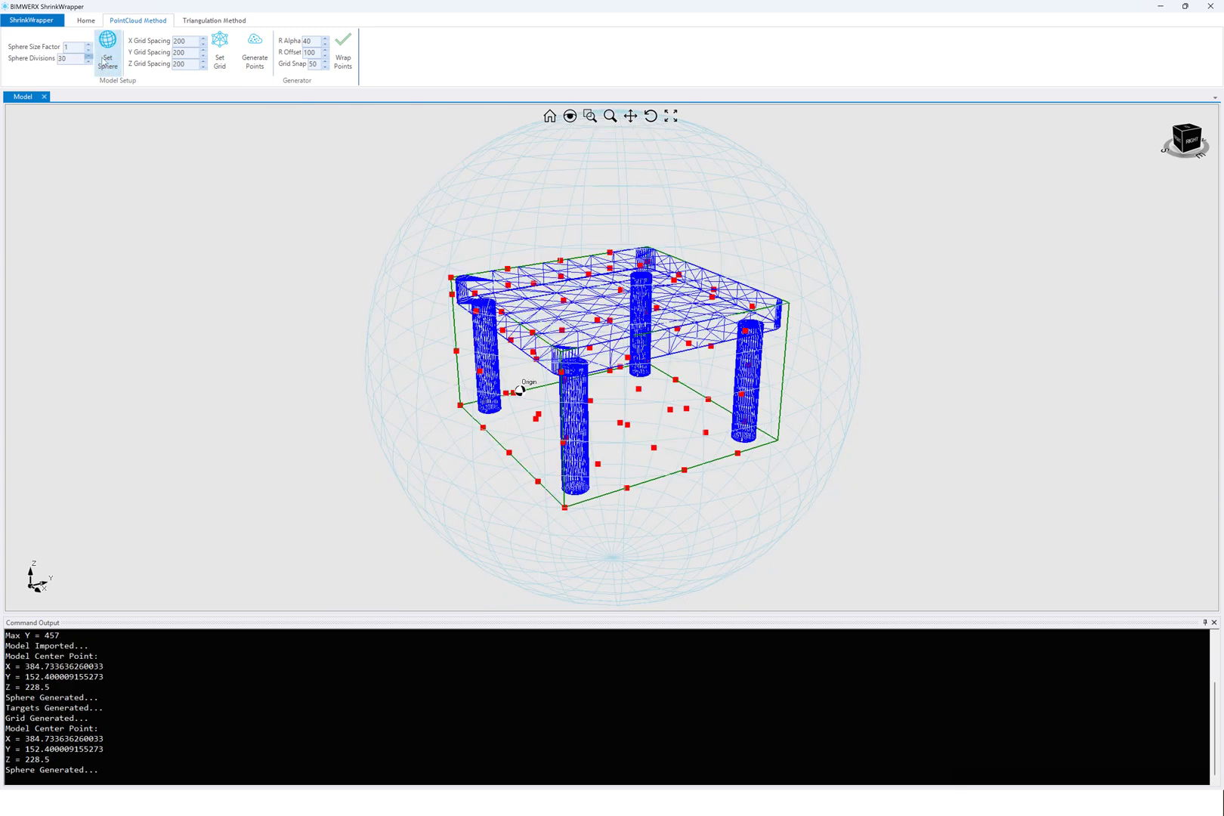
left_click(108, 63)
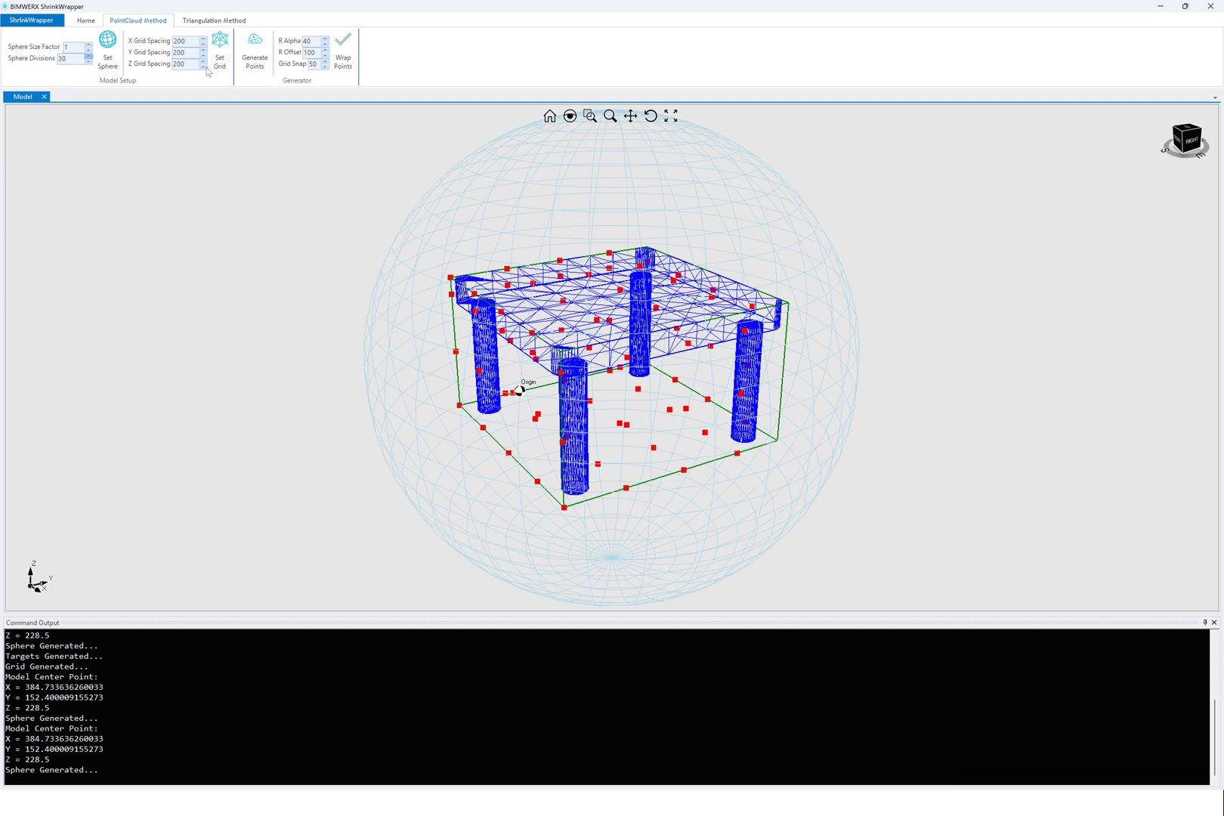
Set the X, Y and Z grid spacing to 100 and regenerate the target grid
double_click(189, 41)
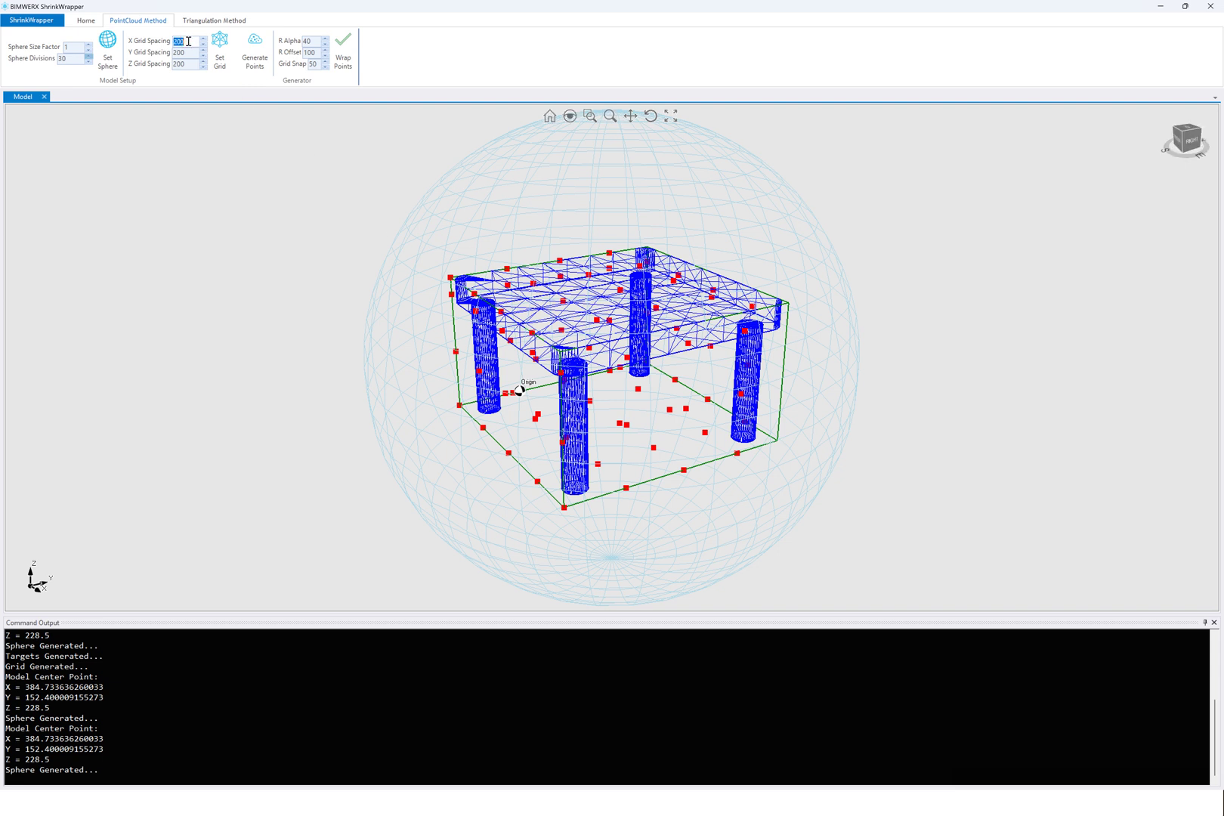
type("100")
key("Tab")
type("100")
key("Tab")
type("10")
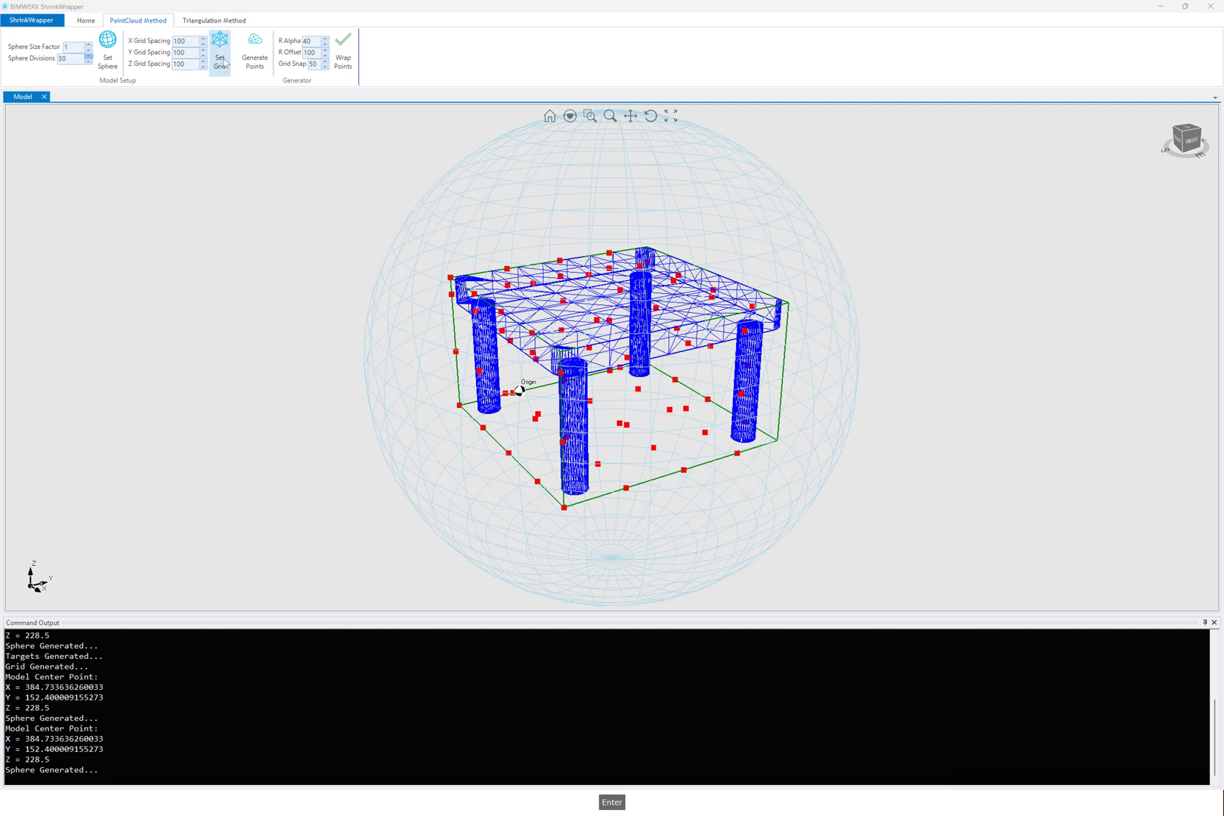
left_click(219, 52)
mouse_move(599, 343)
right_mouse_down()
mouse_move(532, 292)
mouse_move(458, 302)
mouse_move(597, 335)
right_mouse_up()
scroll(597, 336, "up", 2)
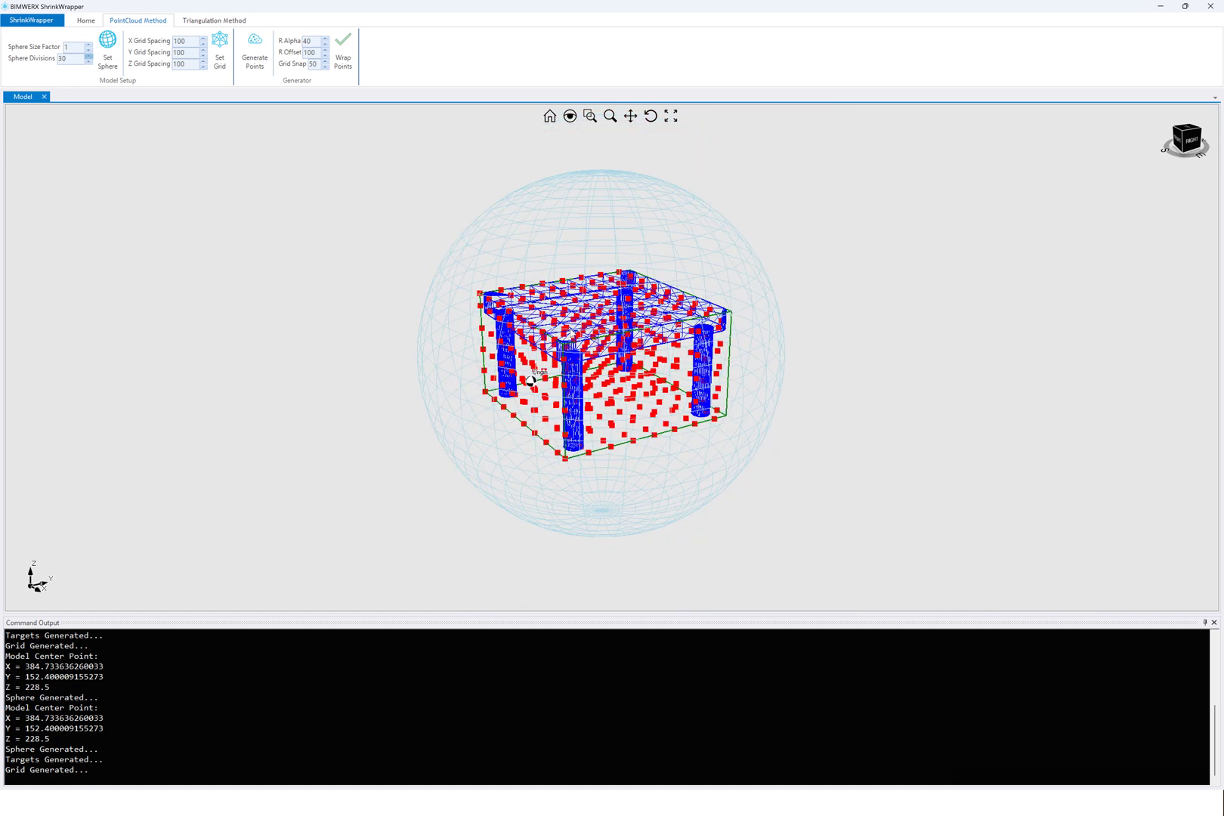
Generate the table's point cloud and check its coverage of the top and legs
left_click(240, 63)
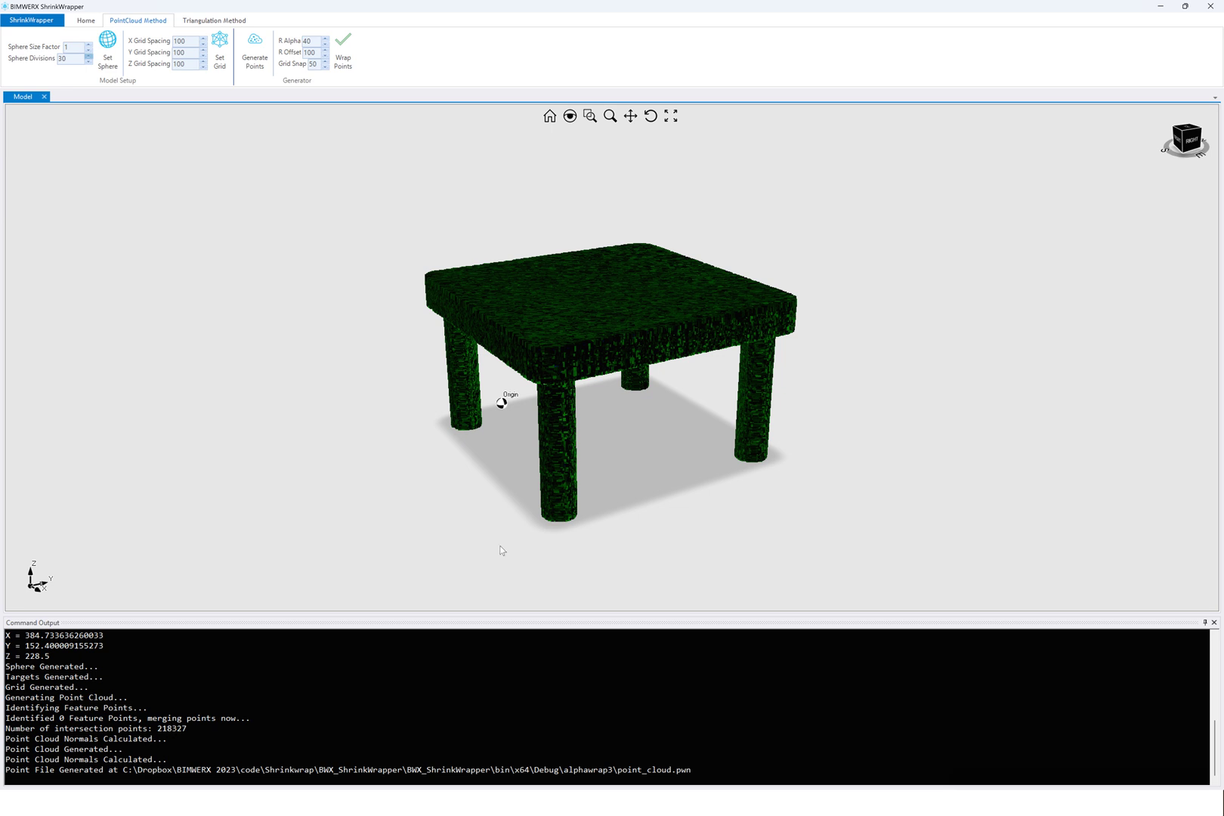
right_click_drag(553, 389, 609, 404)
scroll(647, 385, "down", 5)
scroll(541, 309, "up", 6)
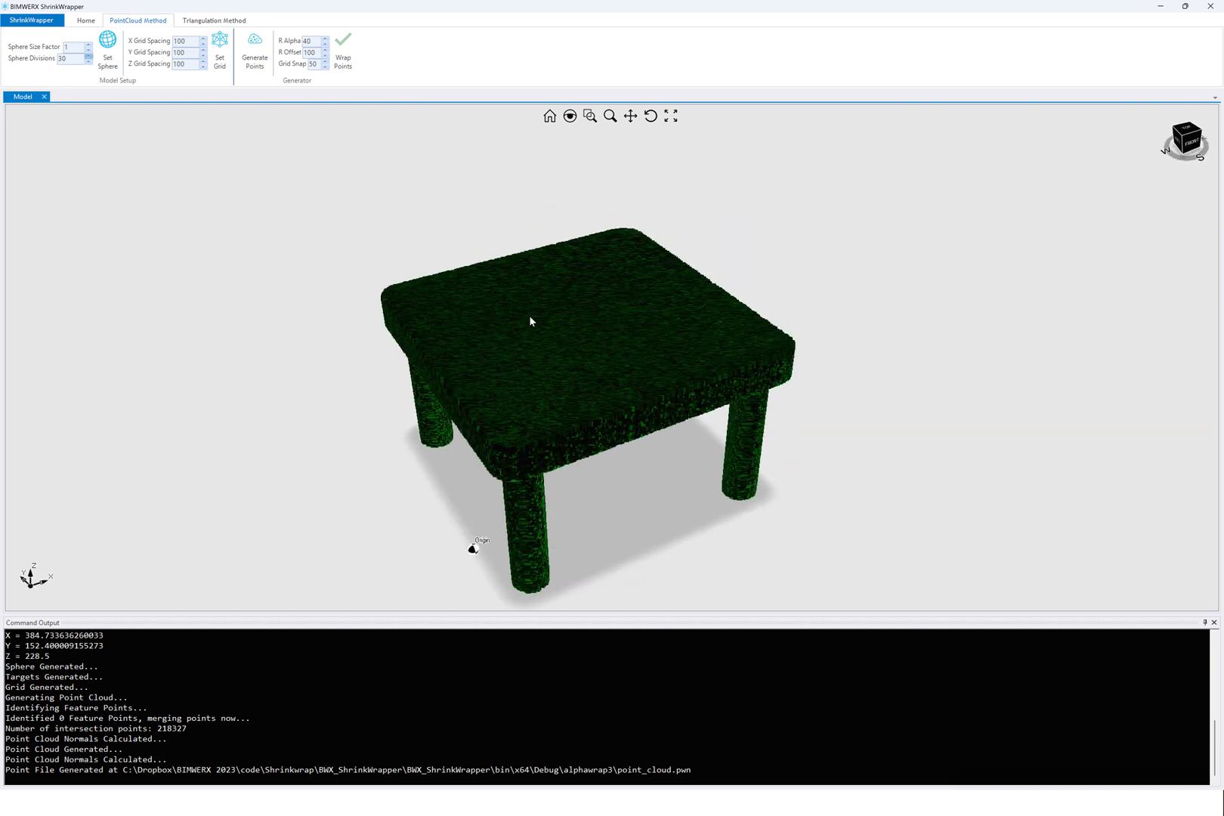
Set the point cloud wrap's R Alpha to 80 and R Offset to 600
double_click(311, 41)
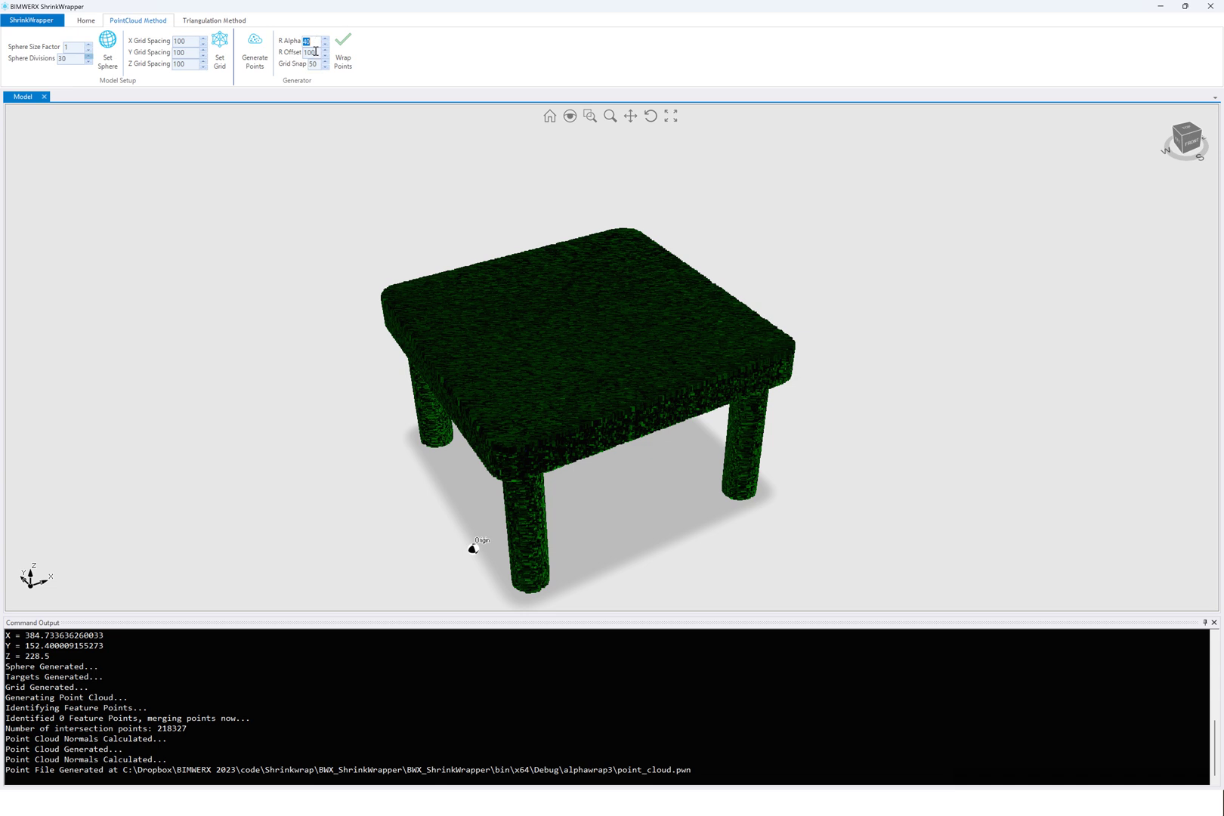
type("80")
double_click(316, 53)
type("600")
key("Return")
Set Grid Snap to 1 and wrap the table's point cloud
double_click(316, 65)
scroll(518, 459, "up", 5)
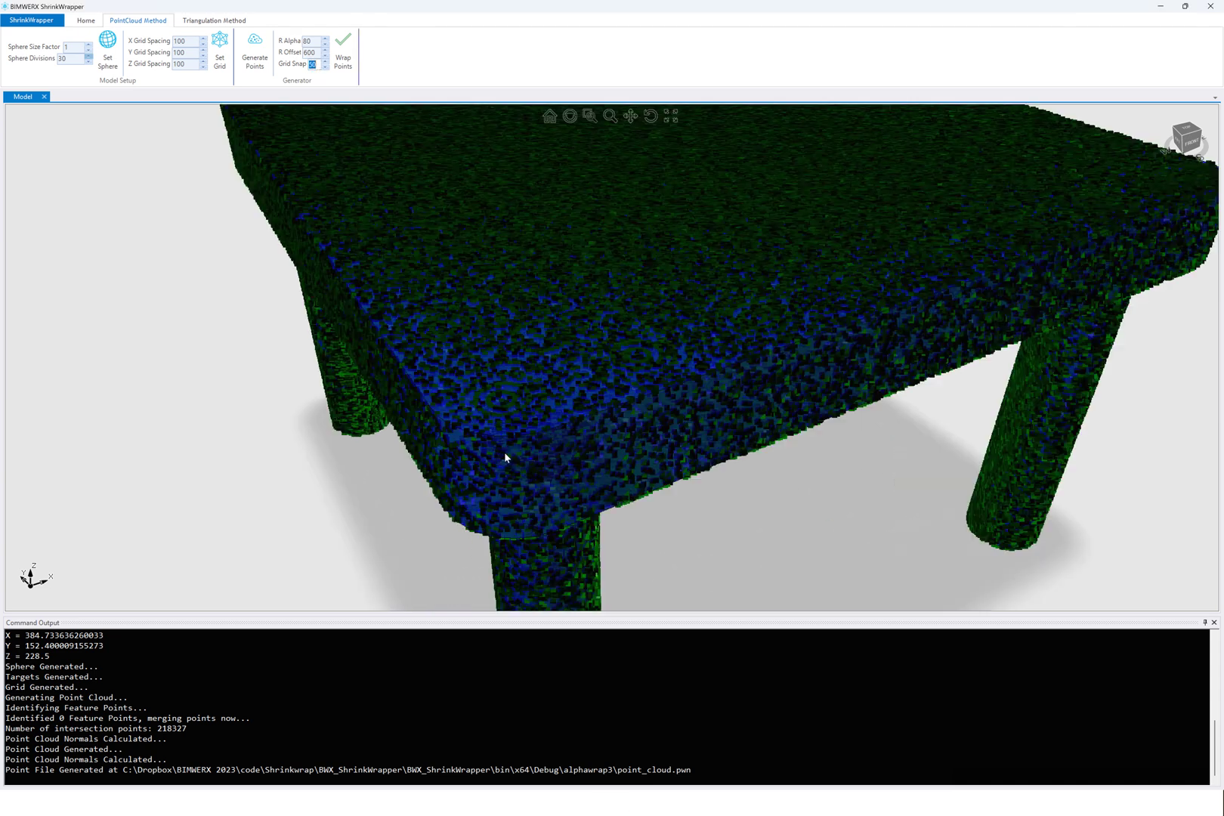
scroll(506, 456, "down", 3)
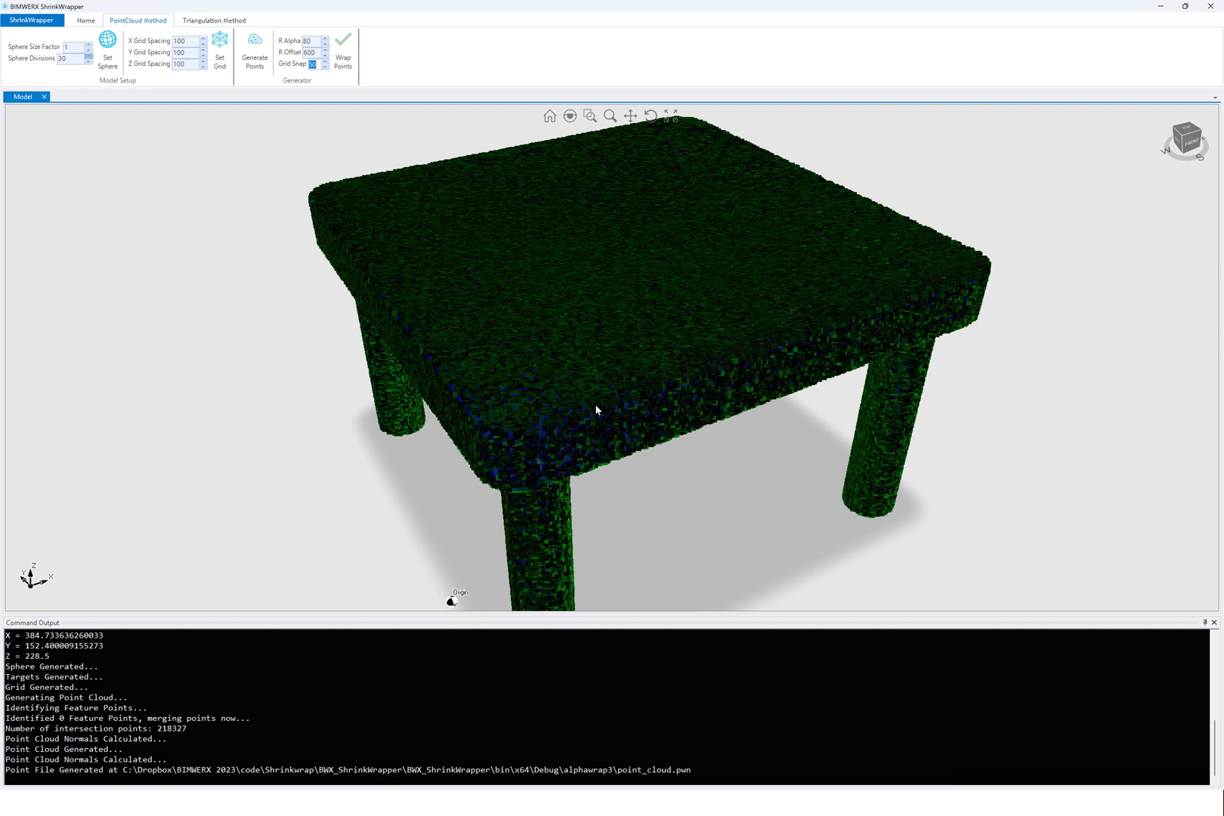
scroll(624, 318, "down", 1)
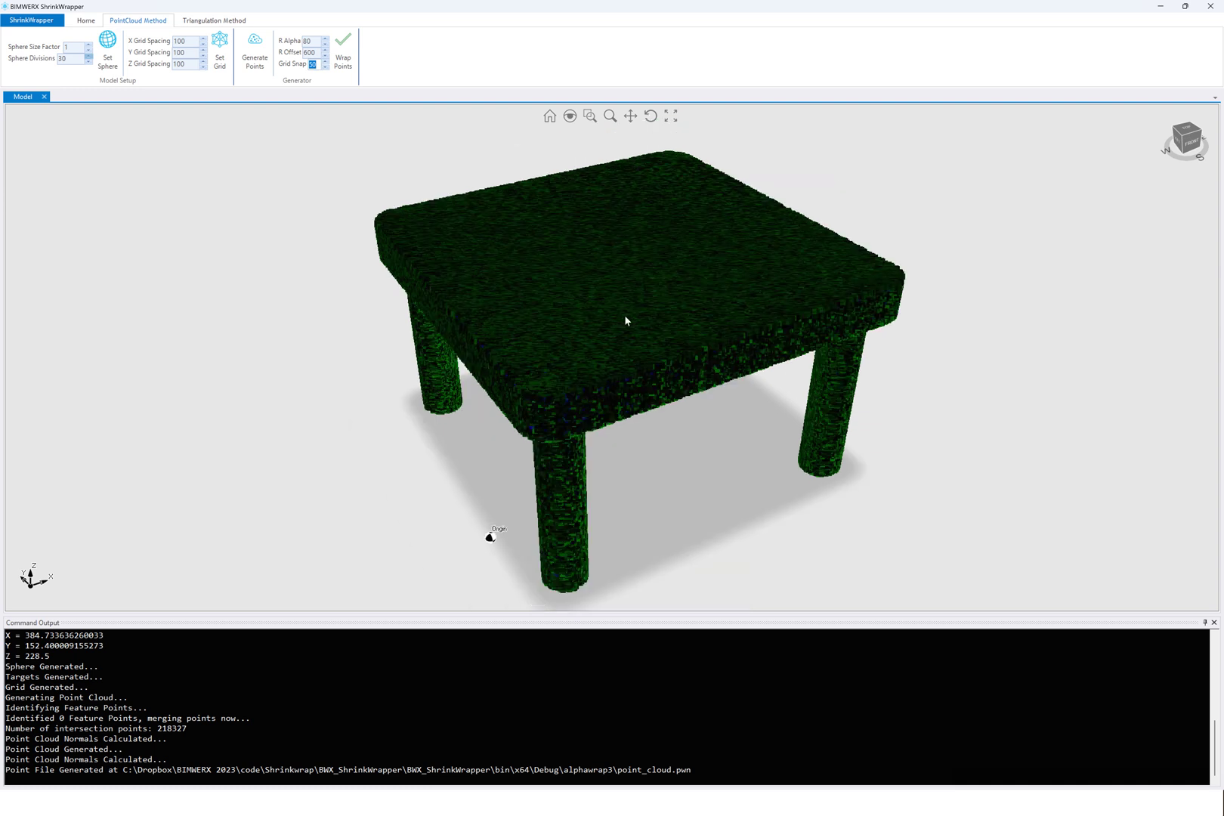
scroll(612, 355, "up", 3)
scroll(612, 355, "down", 3)
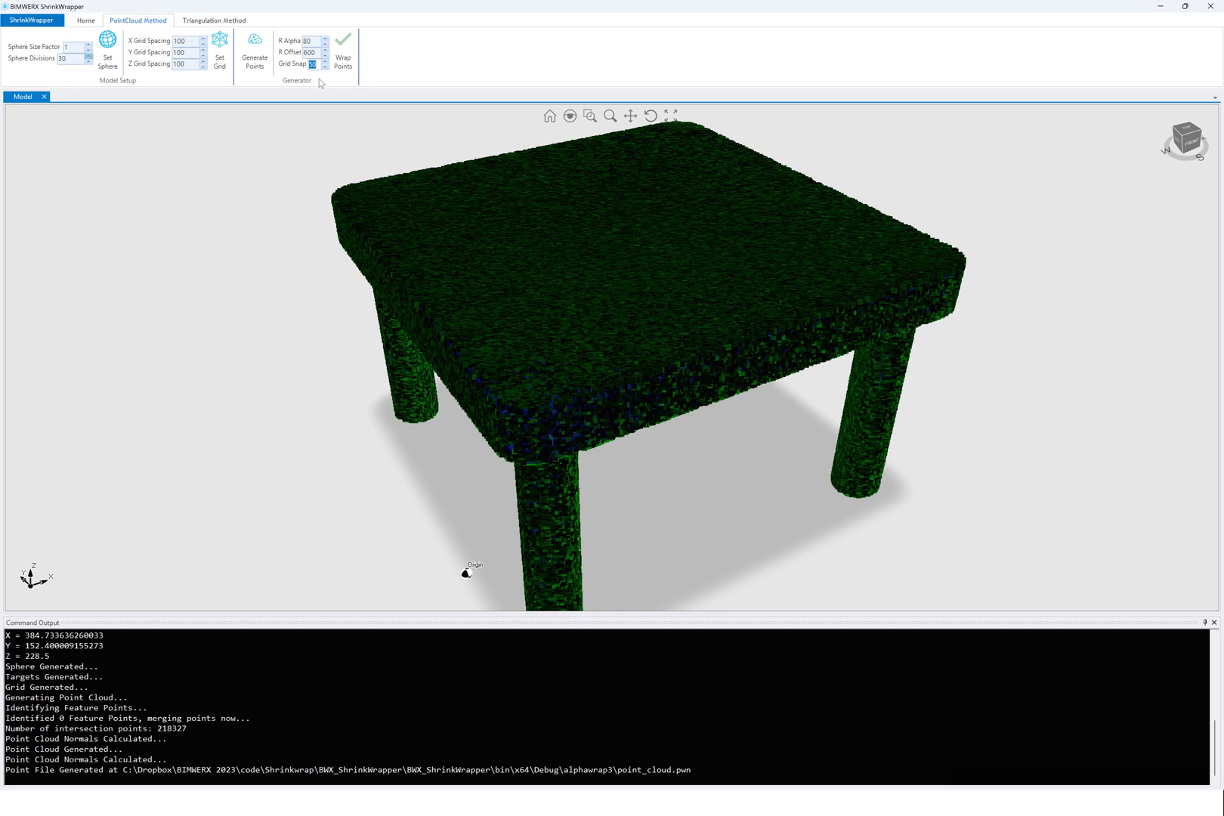
type("1")
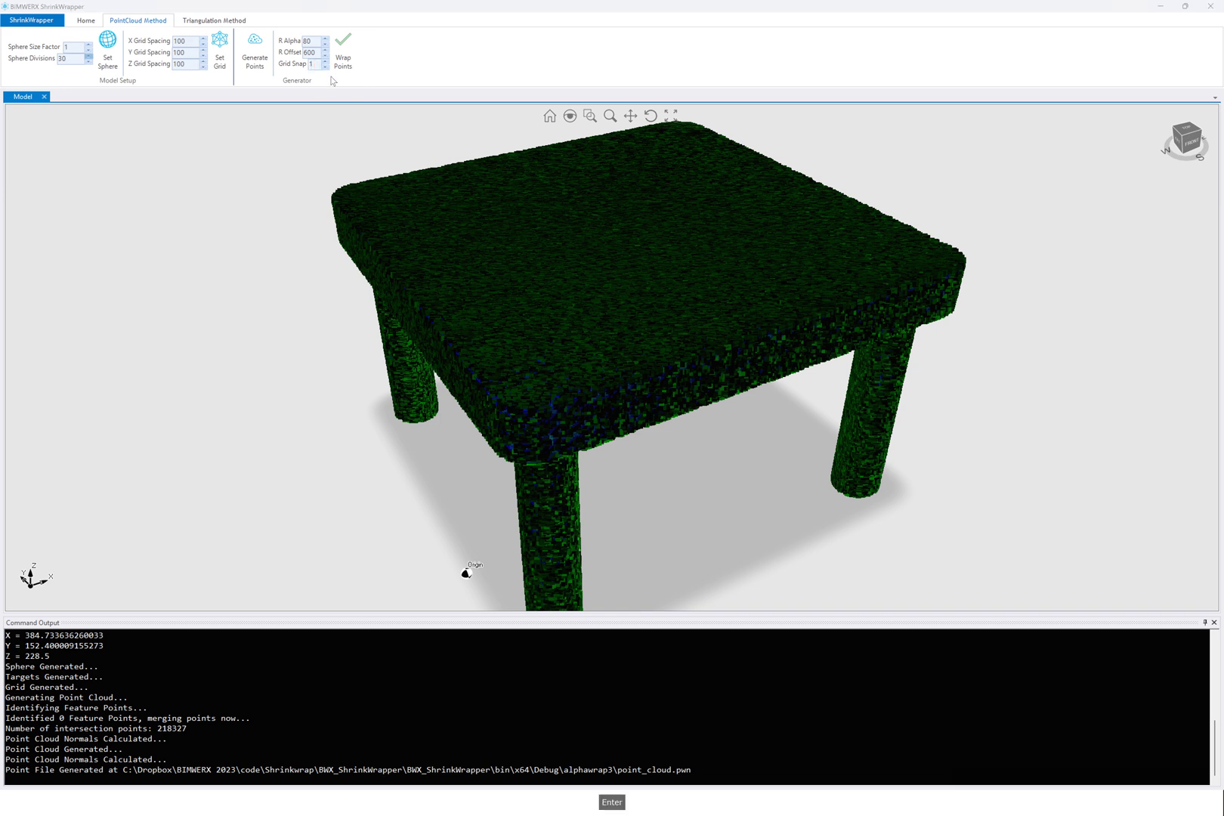
left_click(343, 65)
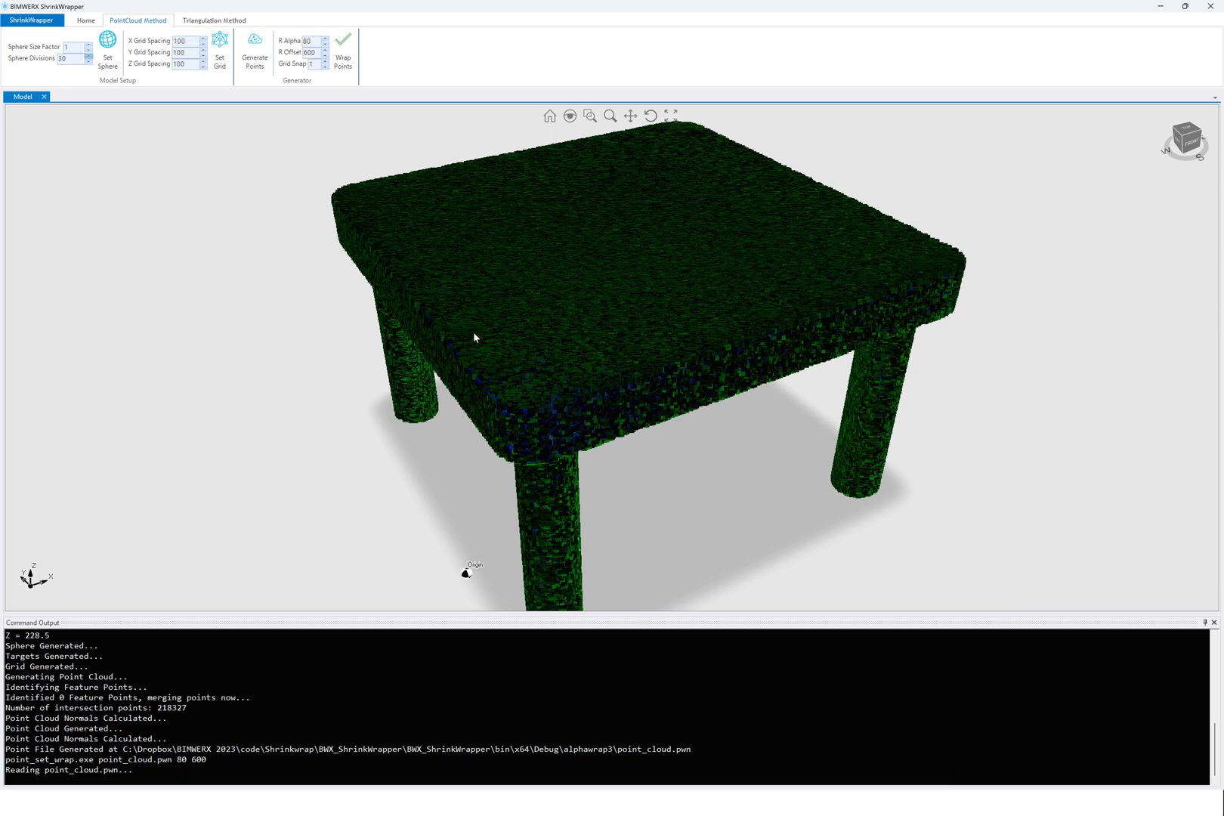
Examine the table from several angles and check the wrap's completion details in the command output
scroll(581, 388, "down", 3)
right_click_drag(585, 397, 579, 377)
scroll(628, 451, "down", 2)
scroll(627, 454, "up", 3)
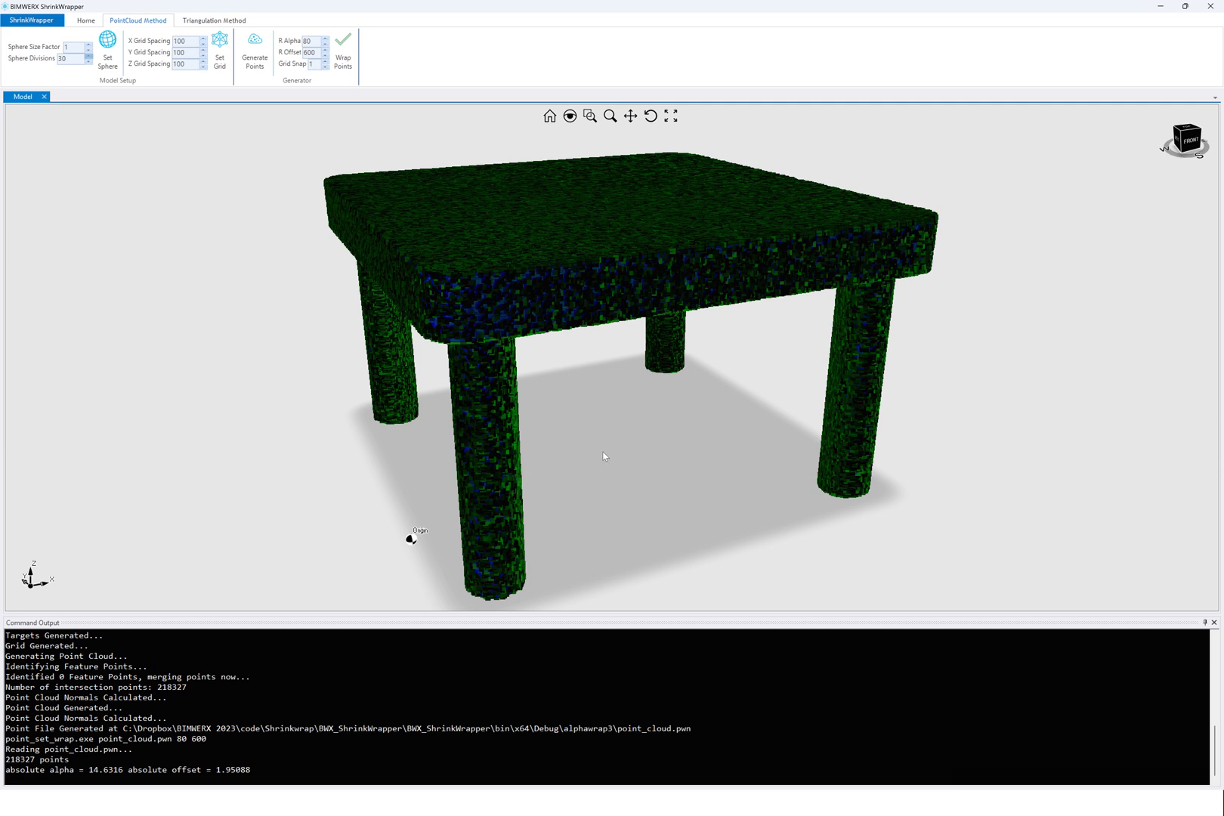
scroll(639, 414, "down", 3)
scroll(714, 439, "up", 4)
scroll(696, 405, "down", 2)
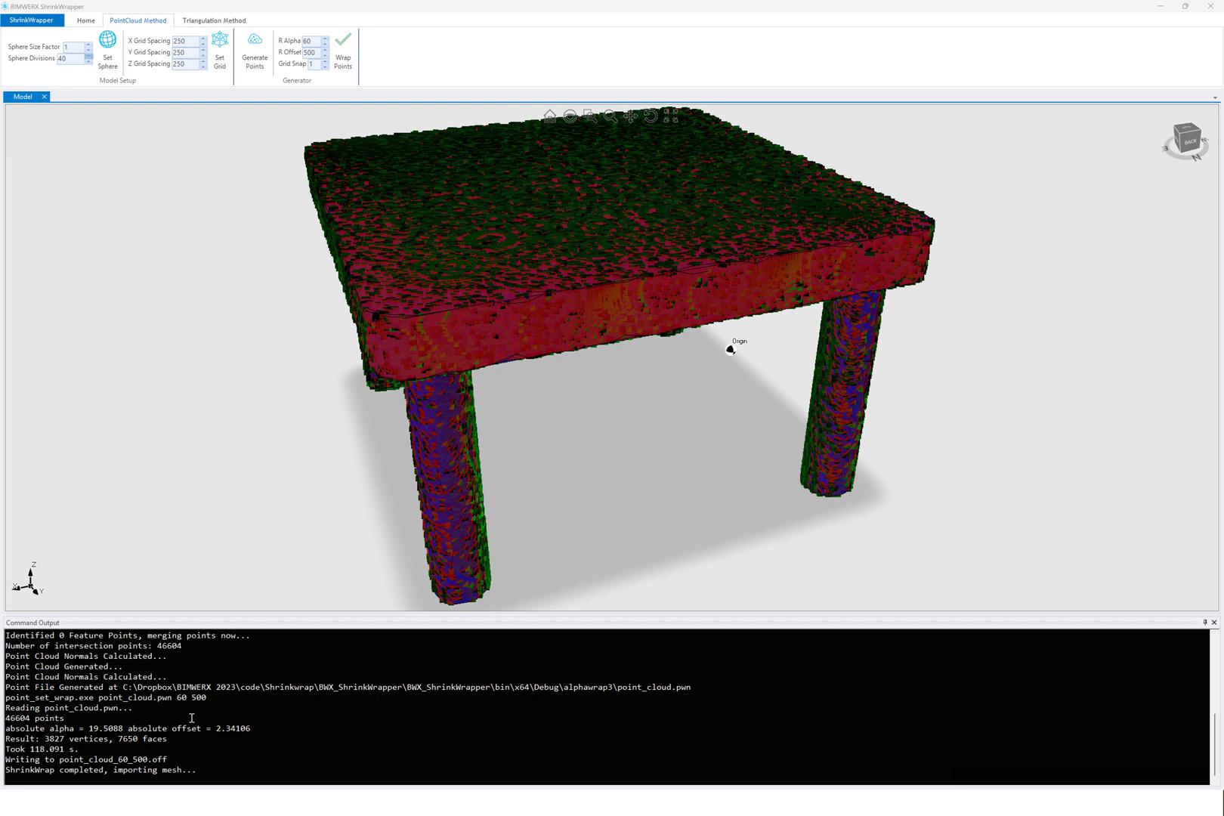
left_click(67, 752)
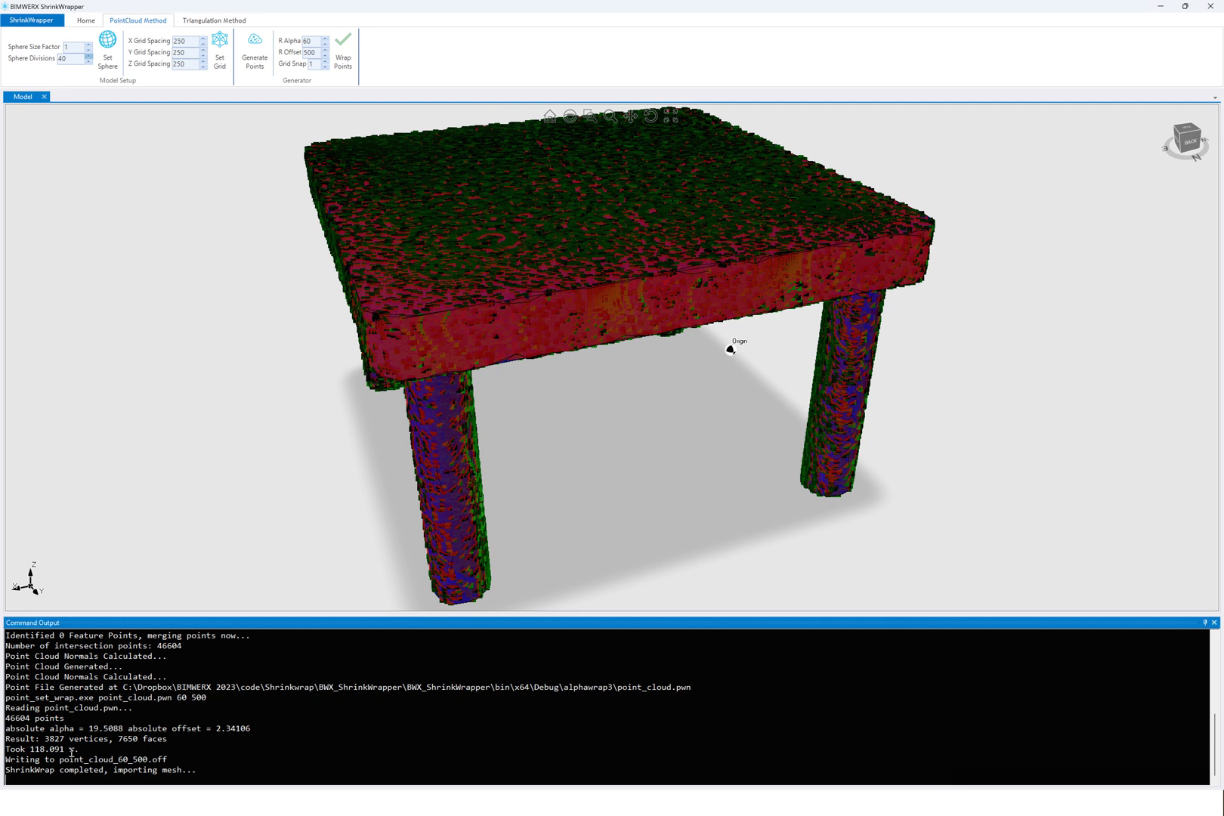
Export the wrapped table mesh as a DWG file named table1 in the shrinkwrap folder
right_click_drag(609, 450, 698, 390)
double_click(664, 416)
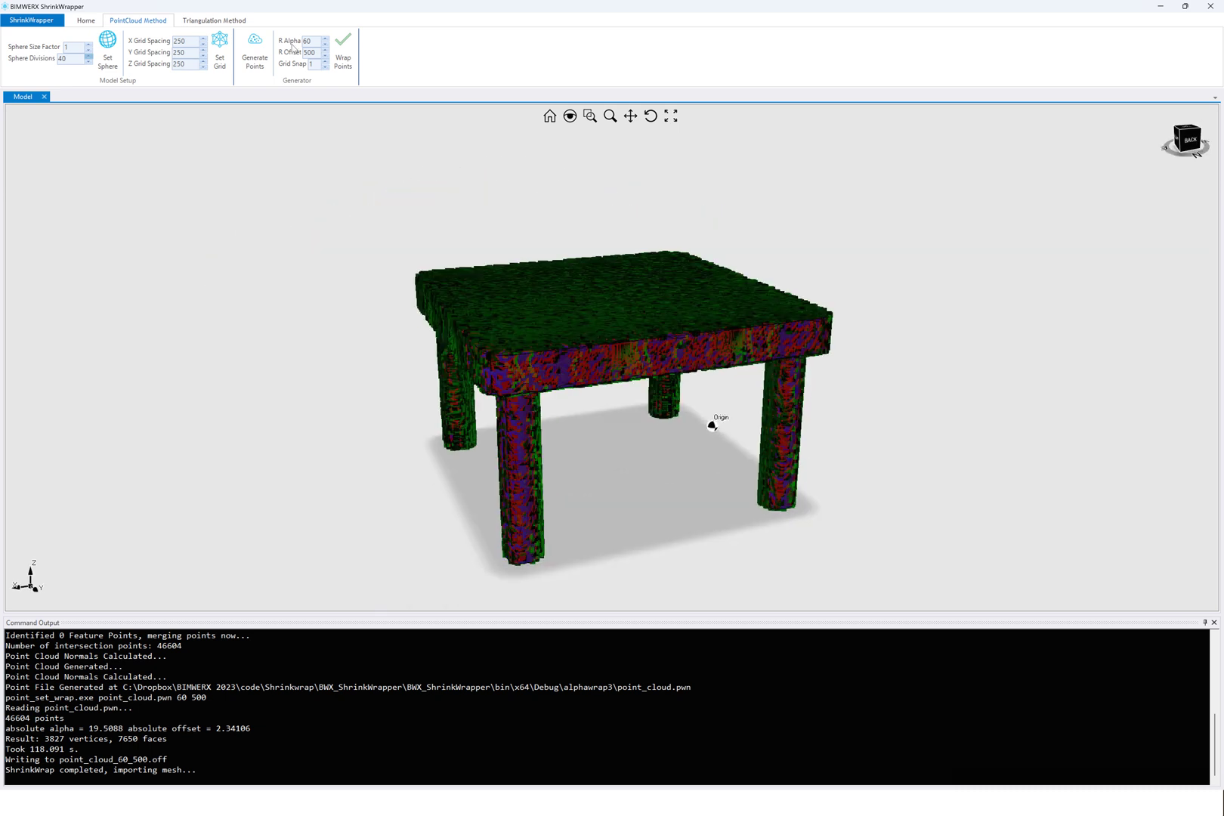
left_click(86, 21)
left_click(80, 63)
mouse_move(533, 348)
right_mouse_down()
mouse_move(533, 309)
mouse_move(532, 349)
right_mouse_up()
left_click(74, 47)
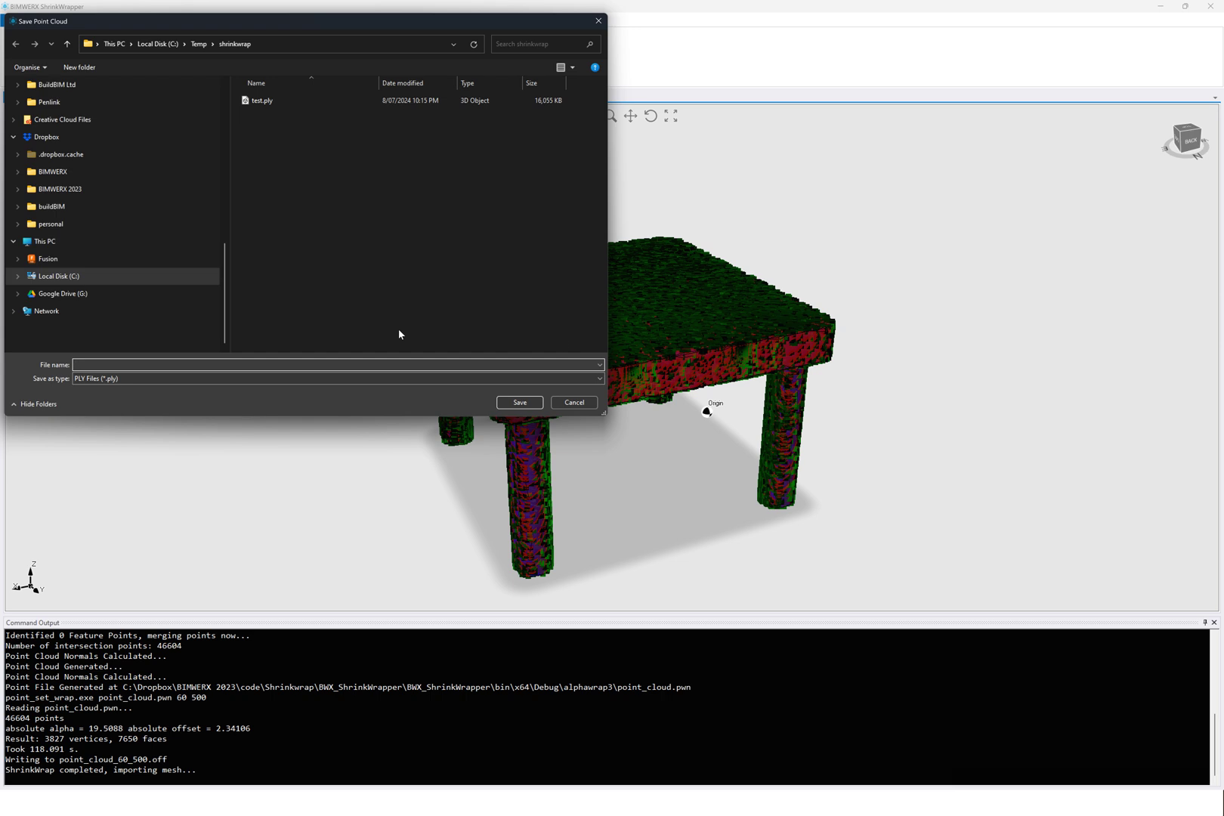
left_click(295, 378)
left_click(155, 402)
type("table1")
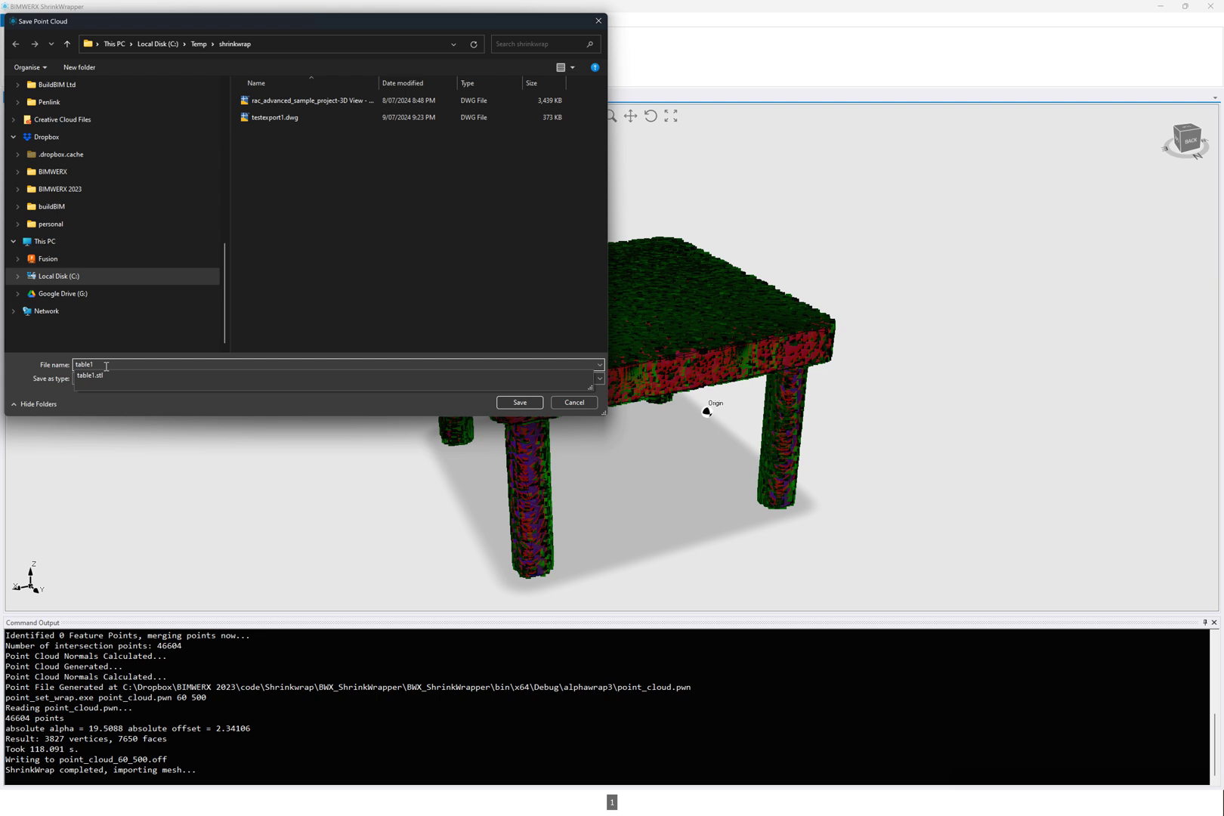
key("Return")
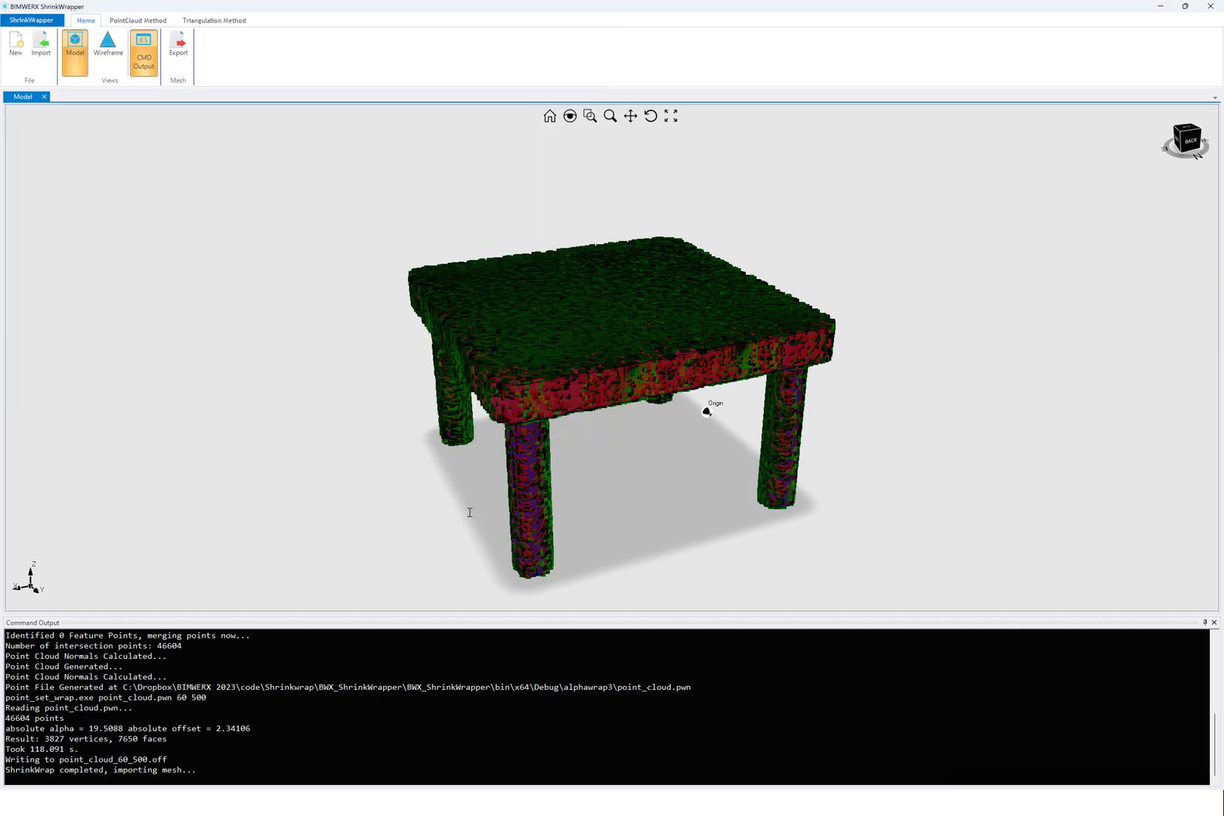
Switch to AutoCAD and open table1.dwg from the shrinkwrap folder, fitted to the drawing's extents
key("alt+Tab")
key("alt+Tab")
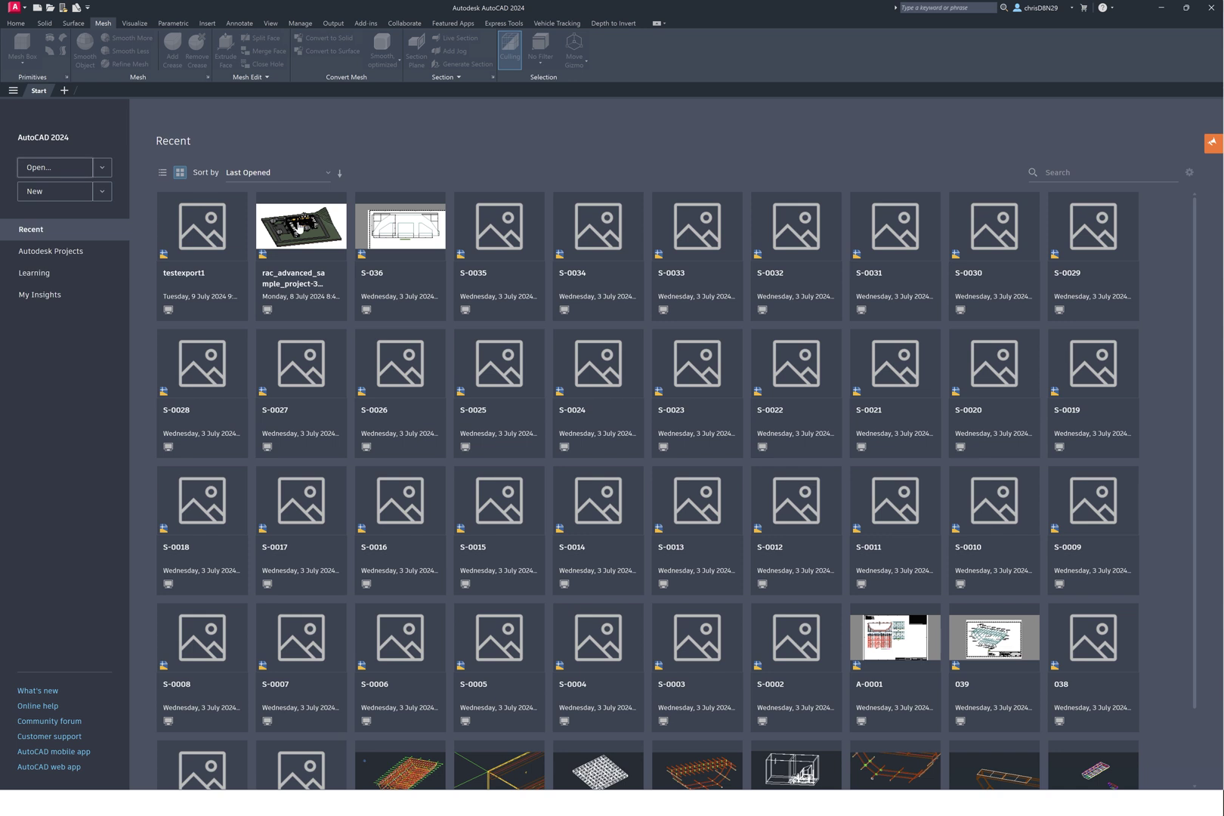
key("ctrl+o")
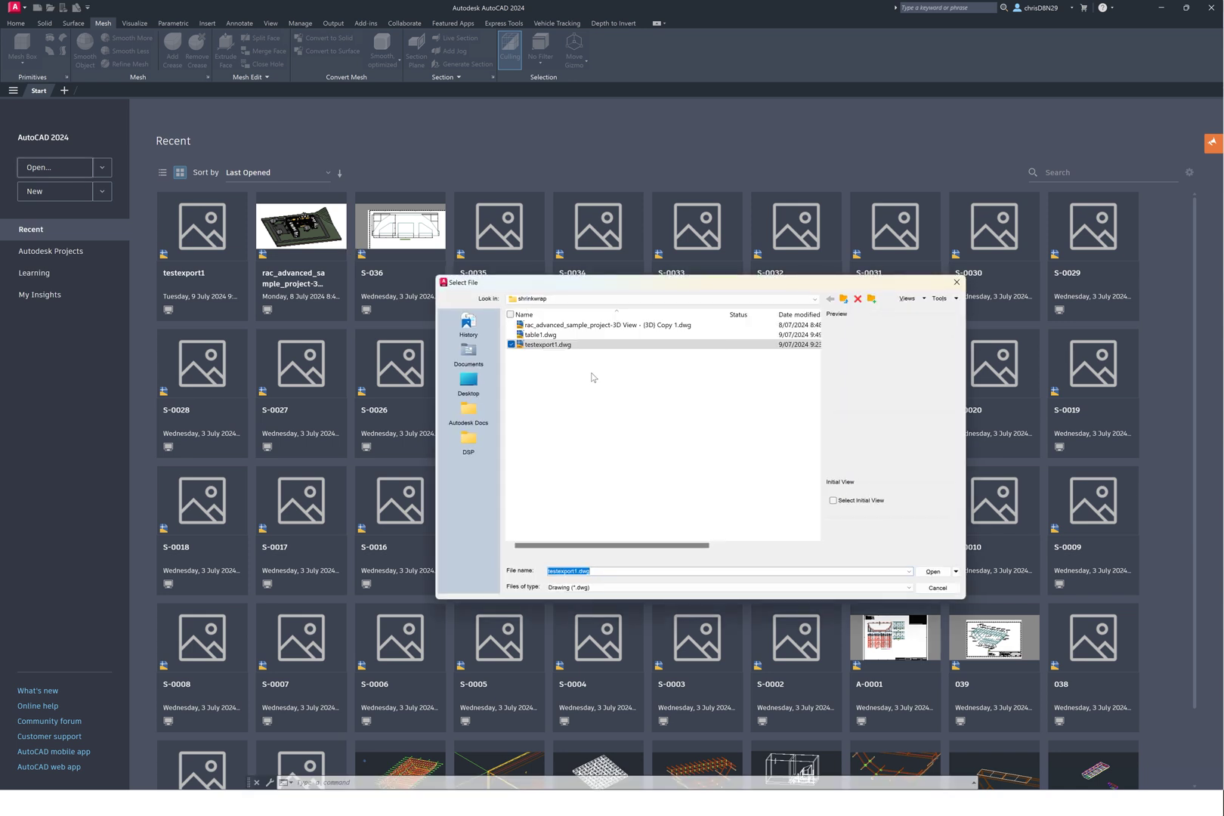
double_click(536, 335)
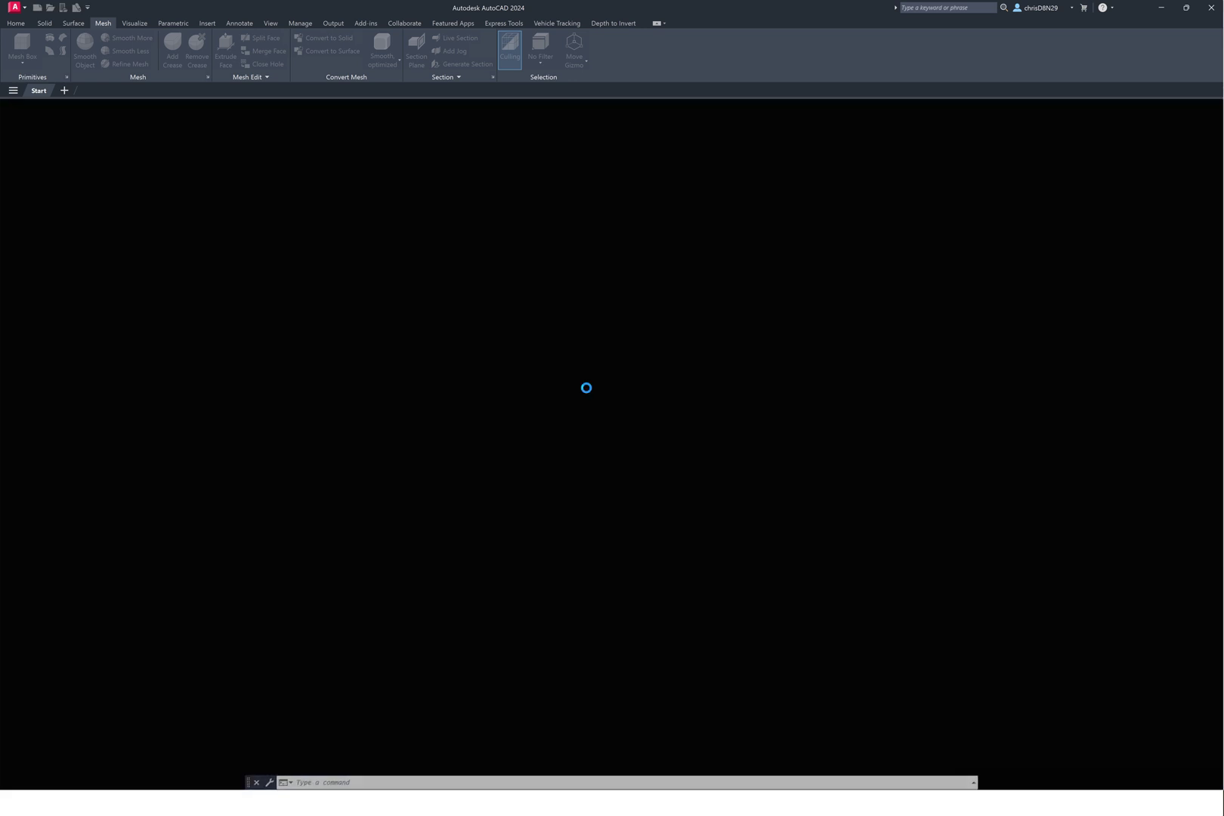
left_click(587, 388)
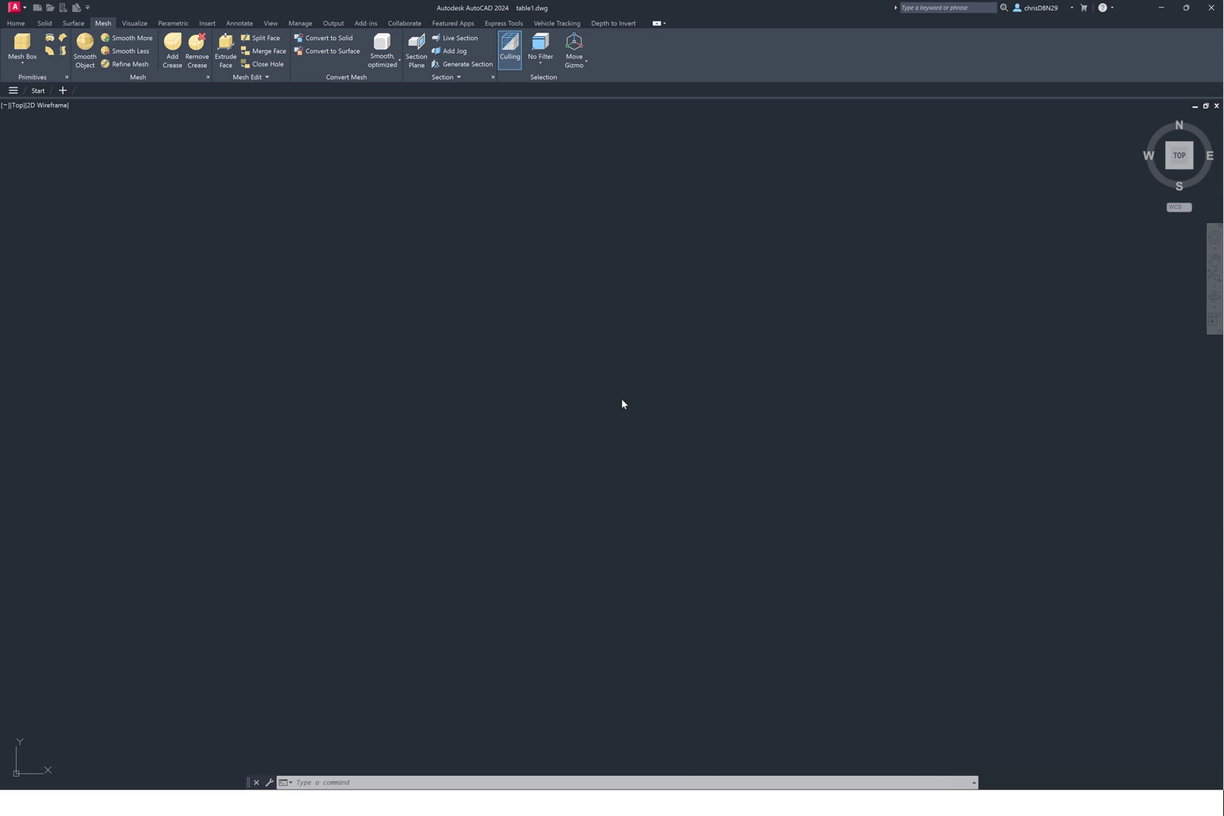
middle_click(644, 402)
middle_click(644, 402)
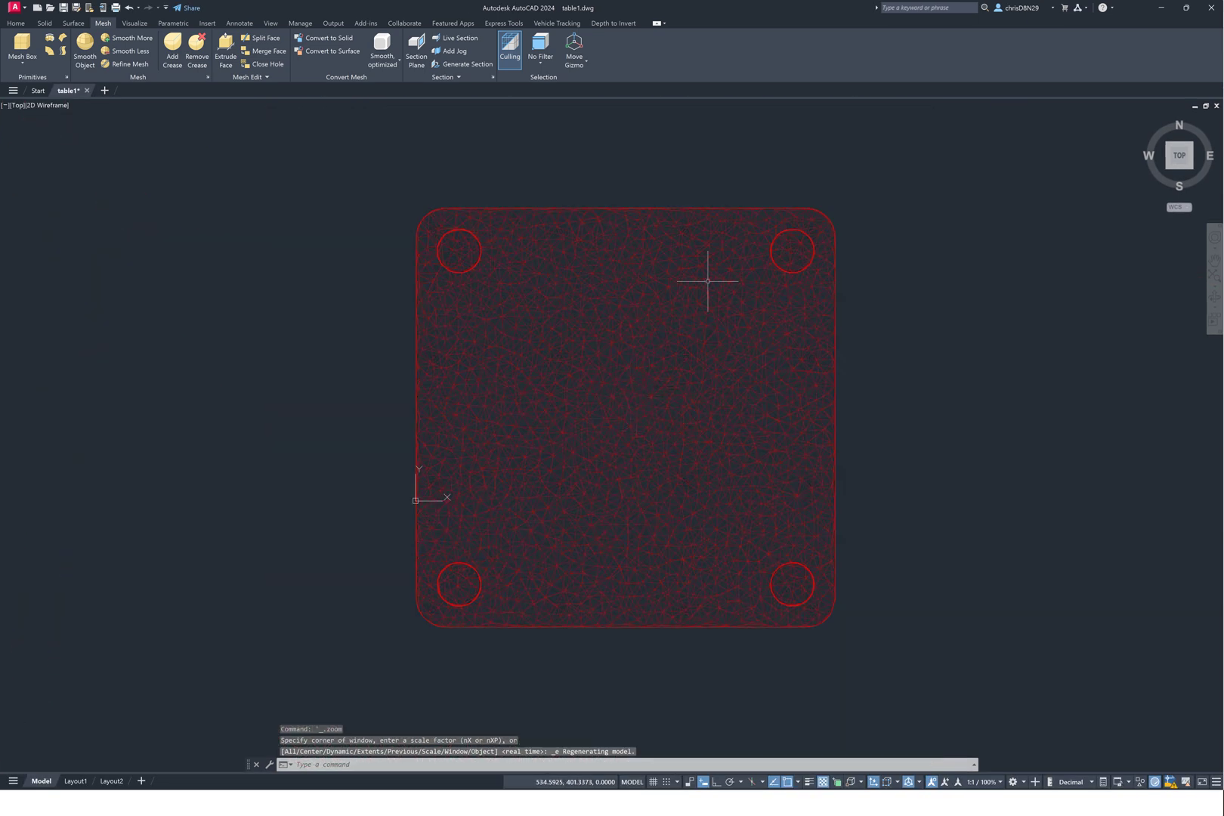
Examine the exported table mesh up close in plan and from a 3D angle, checking the legs and edges
scroll(757, 239, "up", 4)
scroll(756, 239, "up", 4)
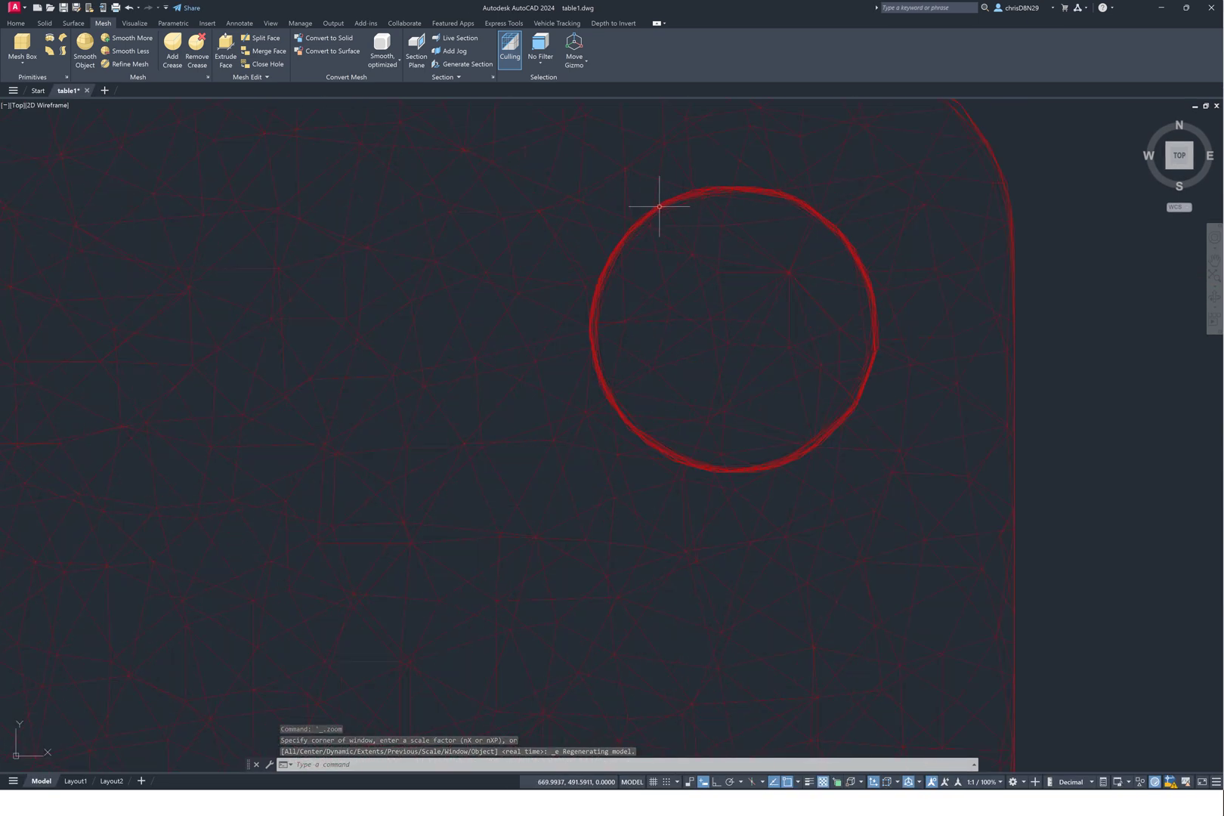
scroll(792, 276, "down", 6)
scroll(771, 306, "up", 2)
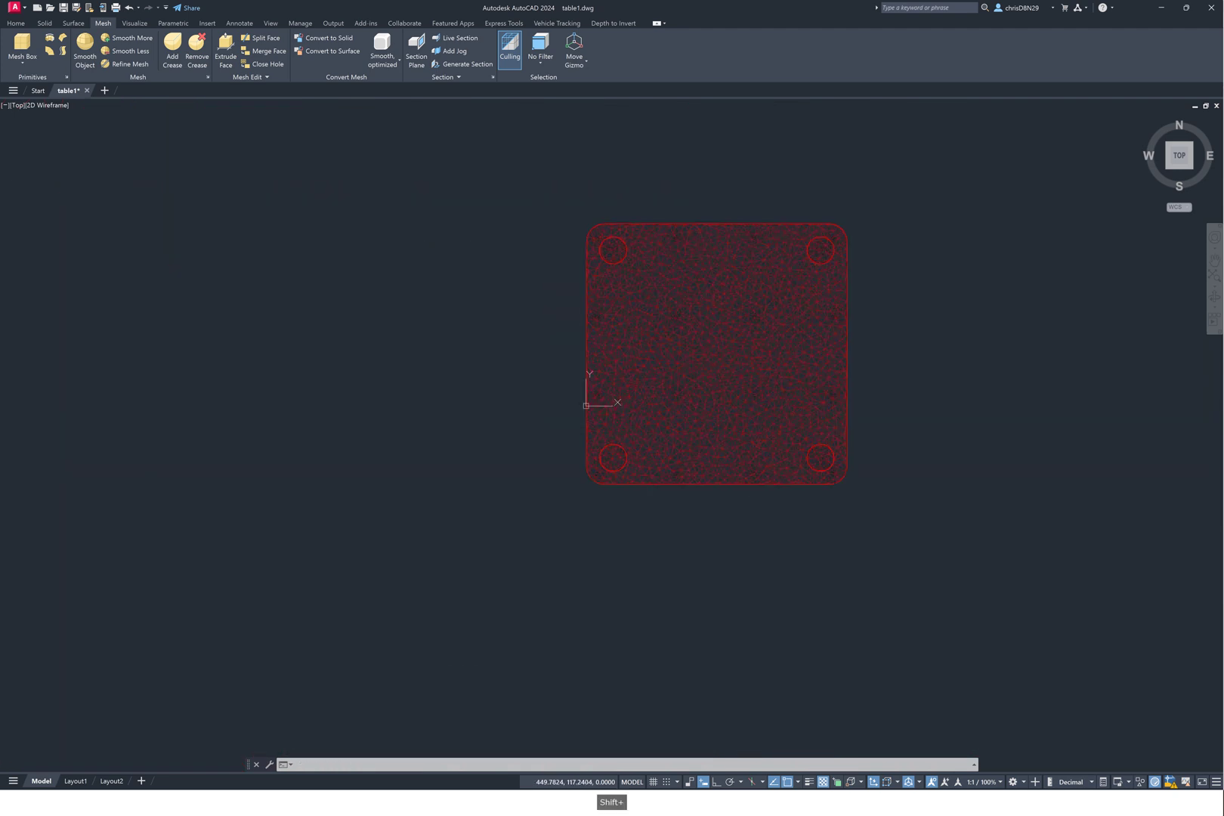
middle_click_drag(748, 261, 757, 143, "shift")
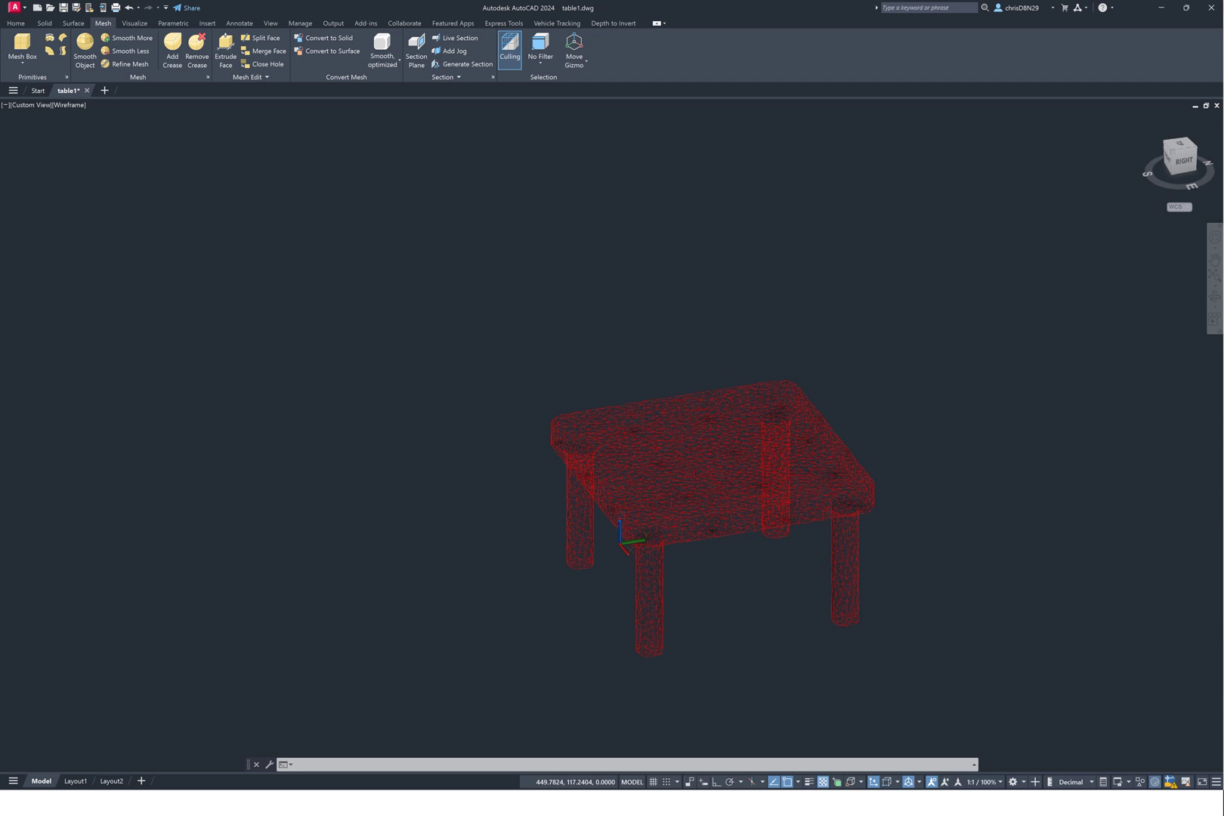
scroll(723, 564, "up", 2)
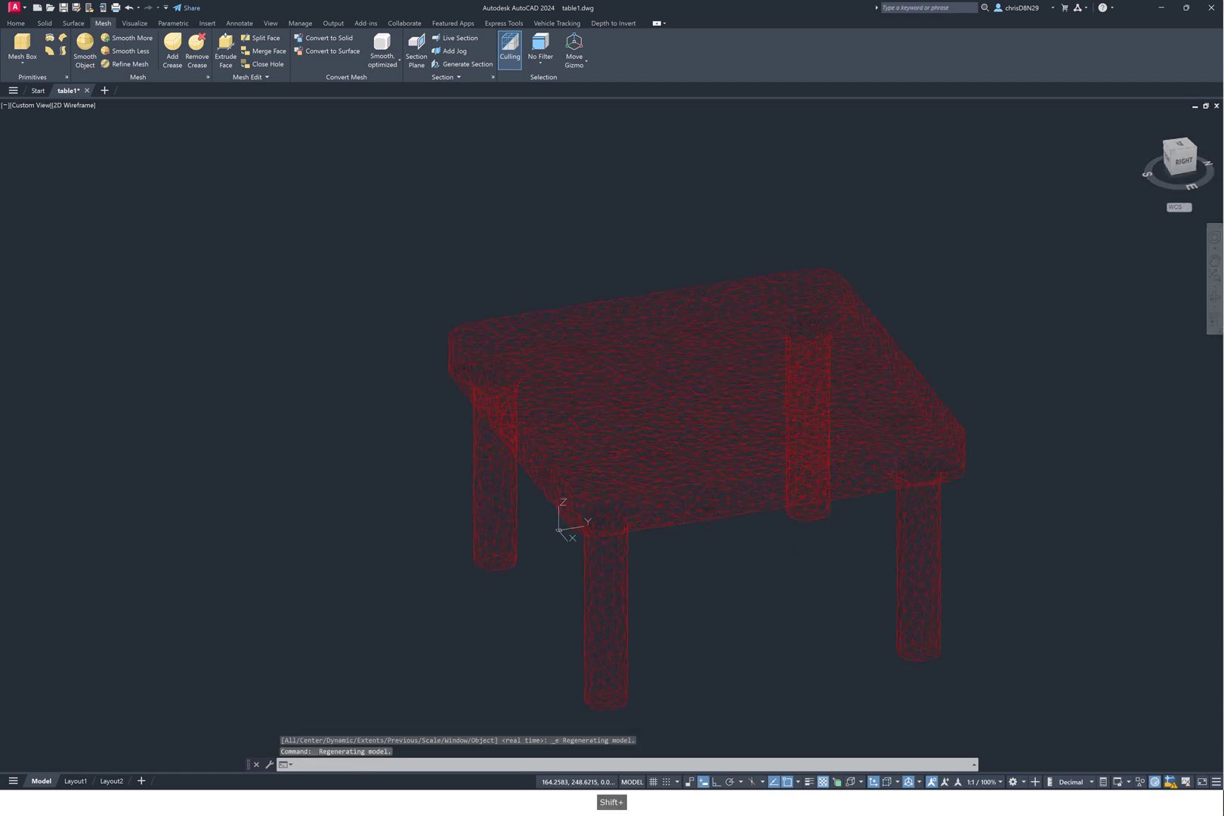
middle_click_drag(707, 494, 735, 449, "shift")
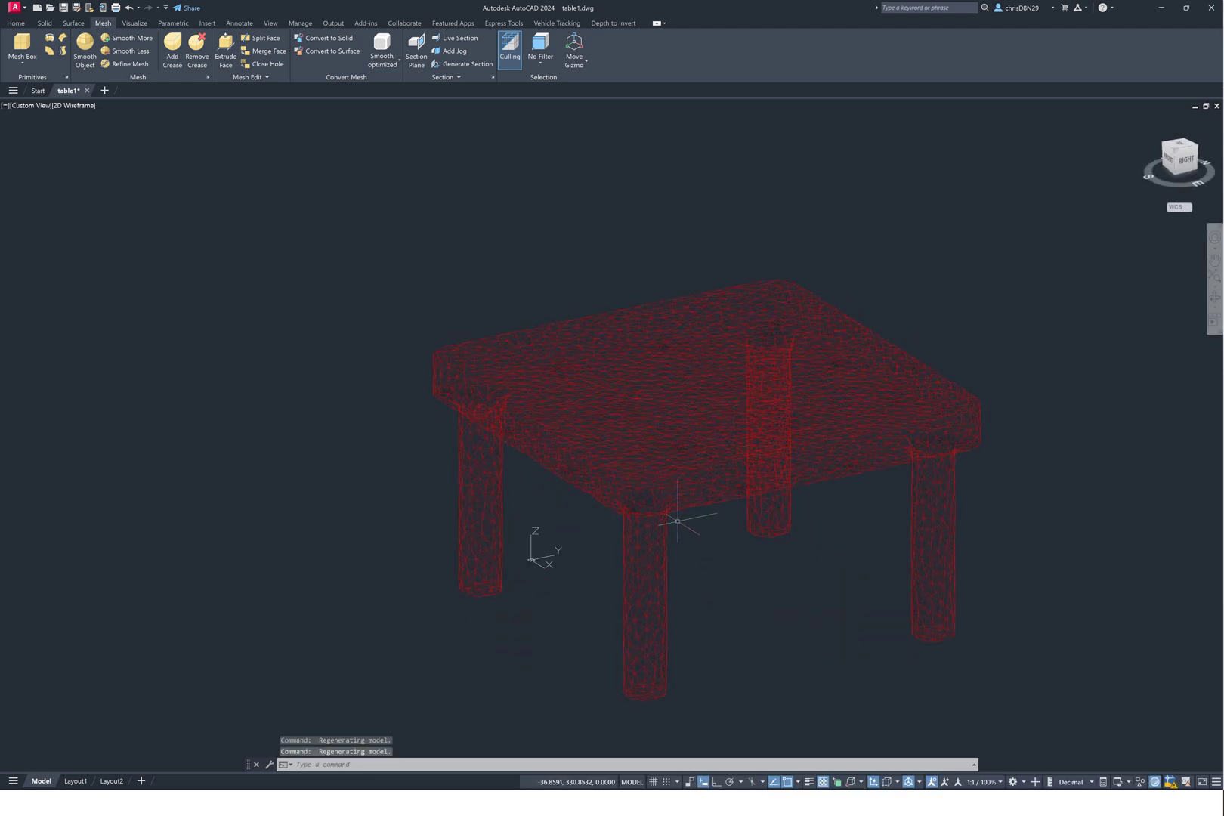
Switch back to ShrinkWrapper and review the table's intersection point count, R Alpha and R Offset
key("alt+Tab")
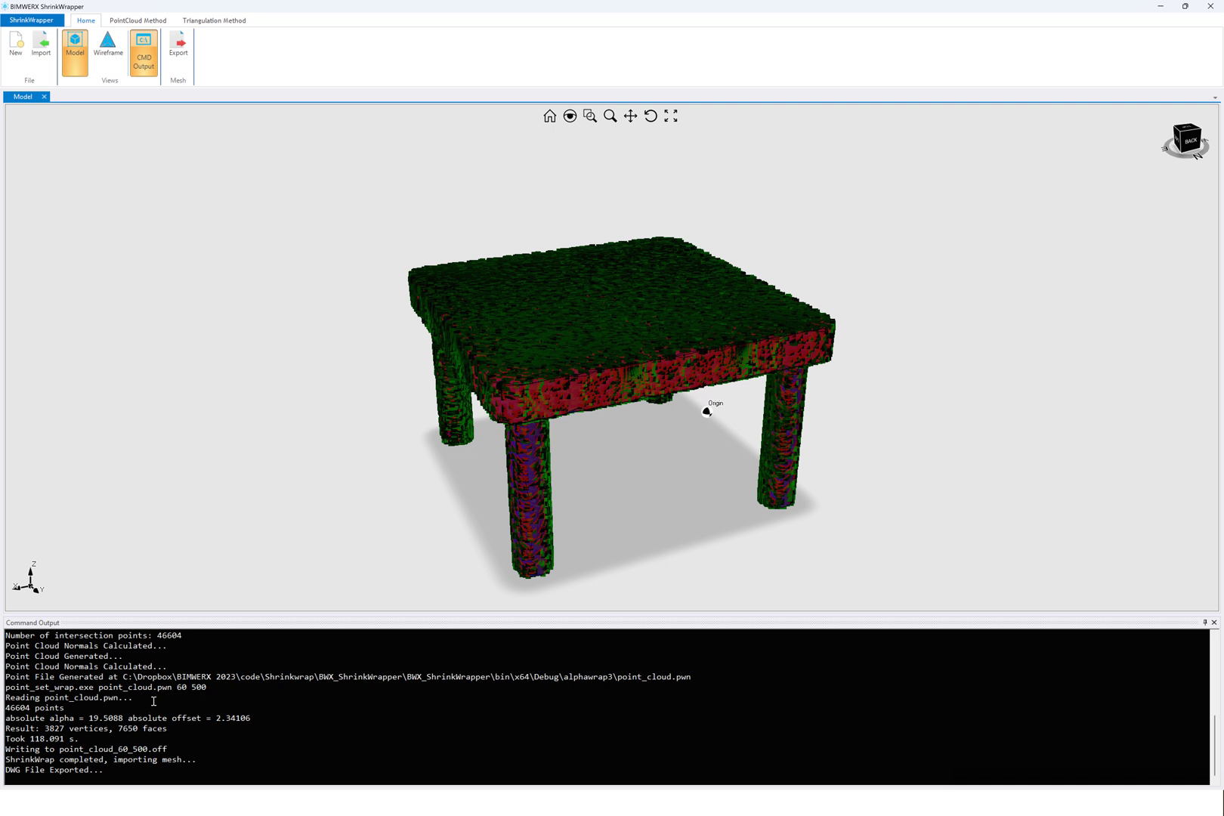
left_click_drag(159, 636, 183, 636)
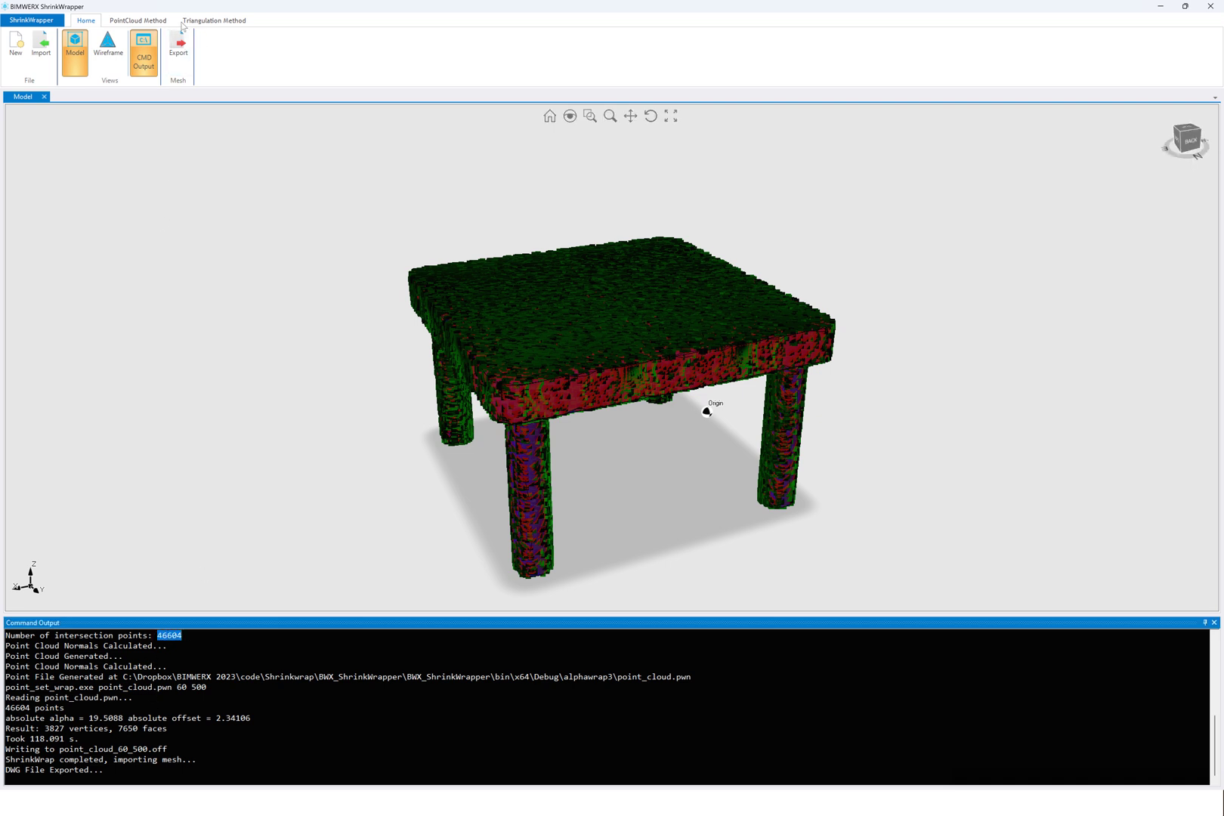
left_click(144, 23)
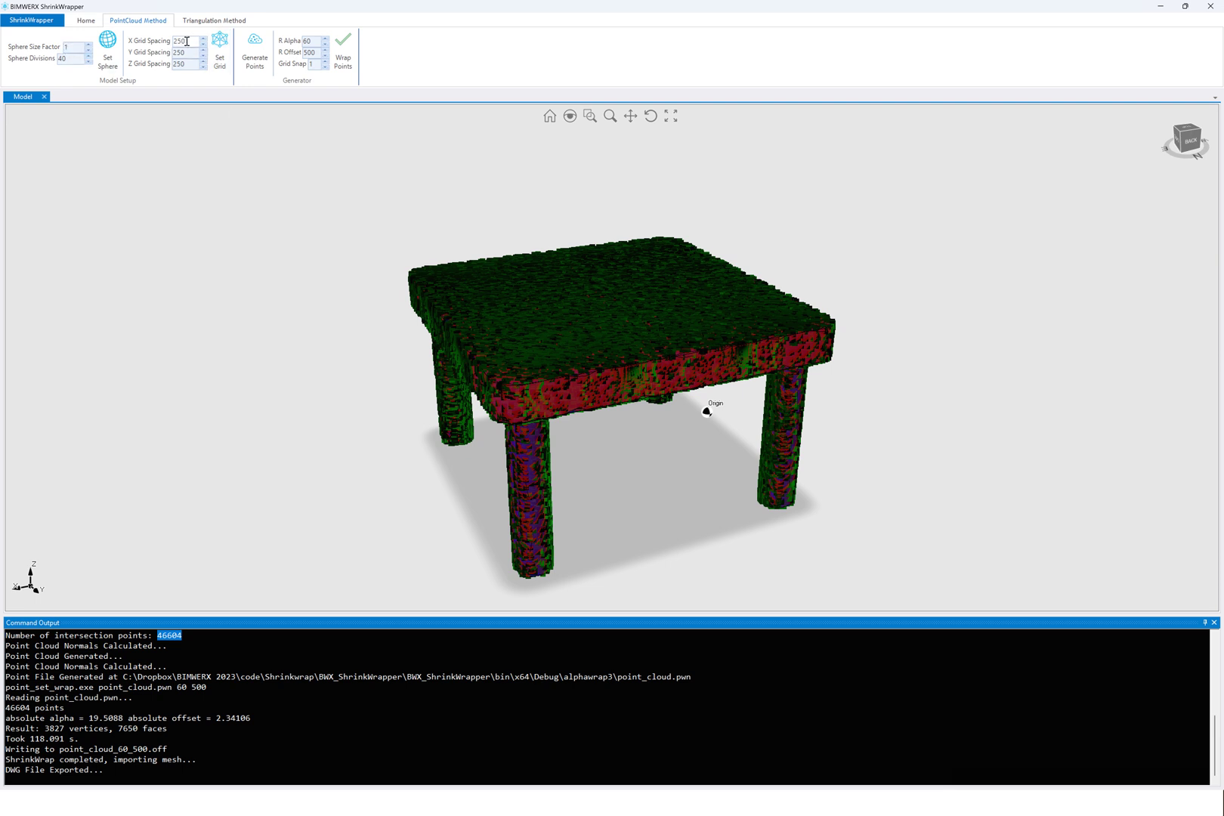
left_click(315, 42)
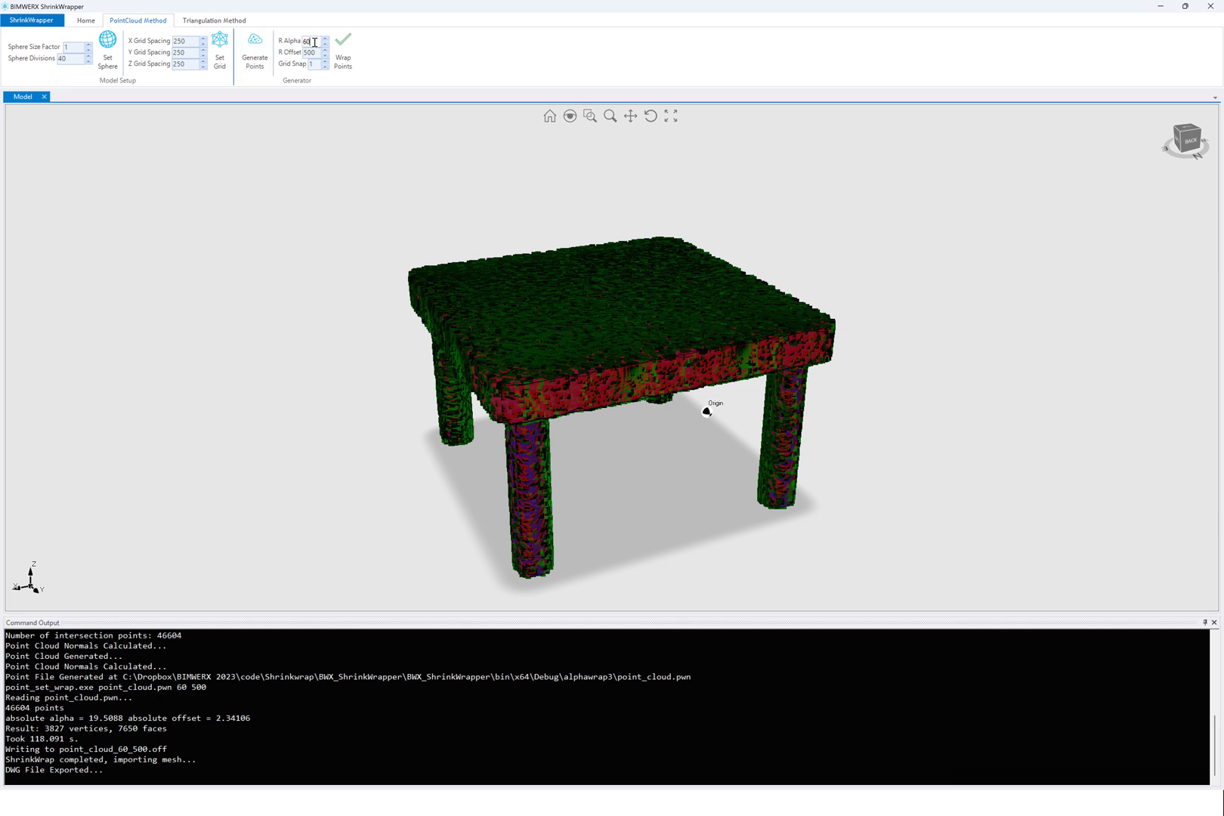
double_click(312, 53)
left_click(422, 181)
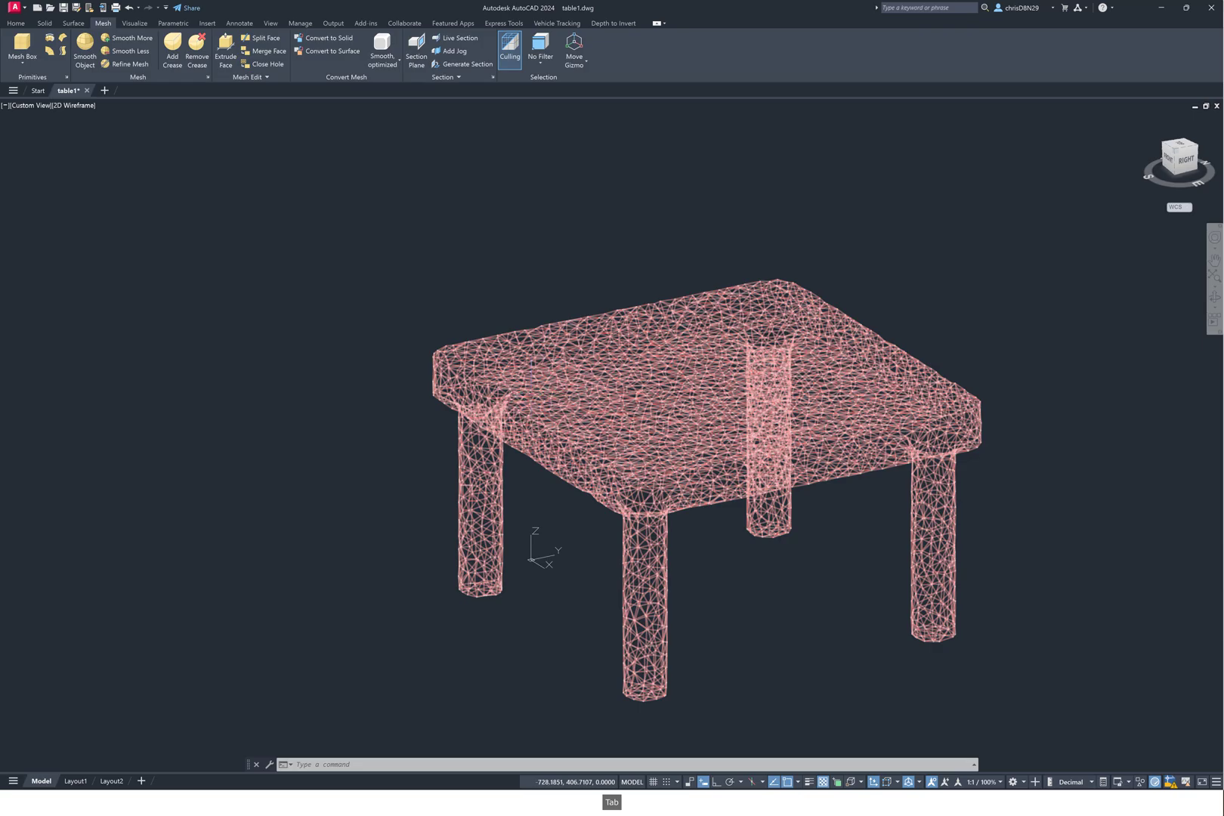
Inspect the table mesh's triangle density once more in AutoCAD from a slightly different angle
scroll(538, 418, "down", 2)
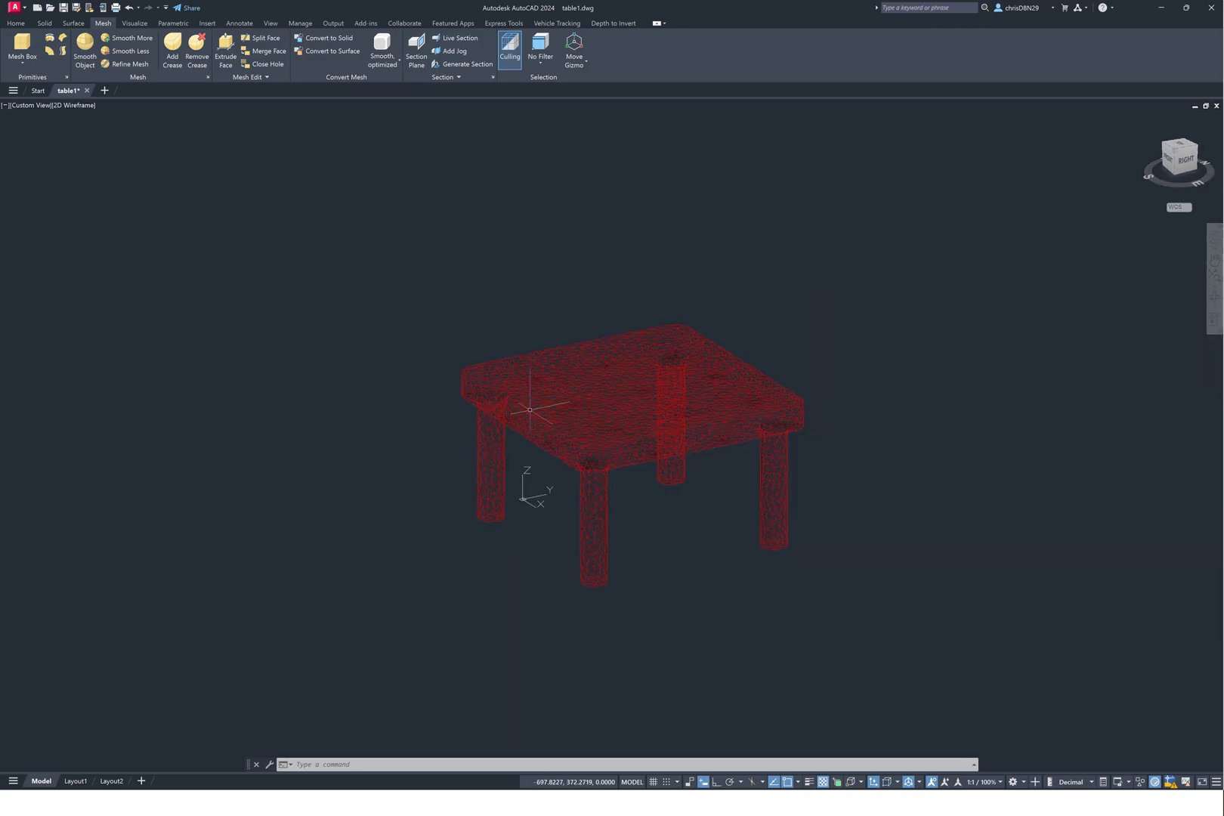
scroll(538, 418, "up", 3)
middle_click_drag(684, 516, 672, 473, "shift")
Return to ShrinkWrapper, start a new model with wireframe display on, and import the building model from the shrinkwrap folder
key("alt+Tab")
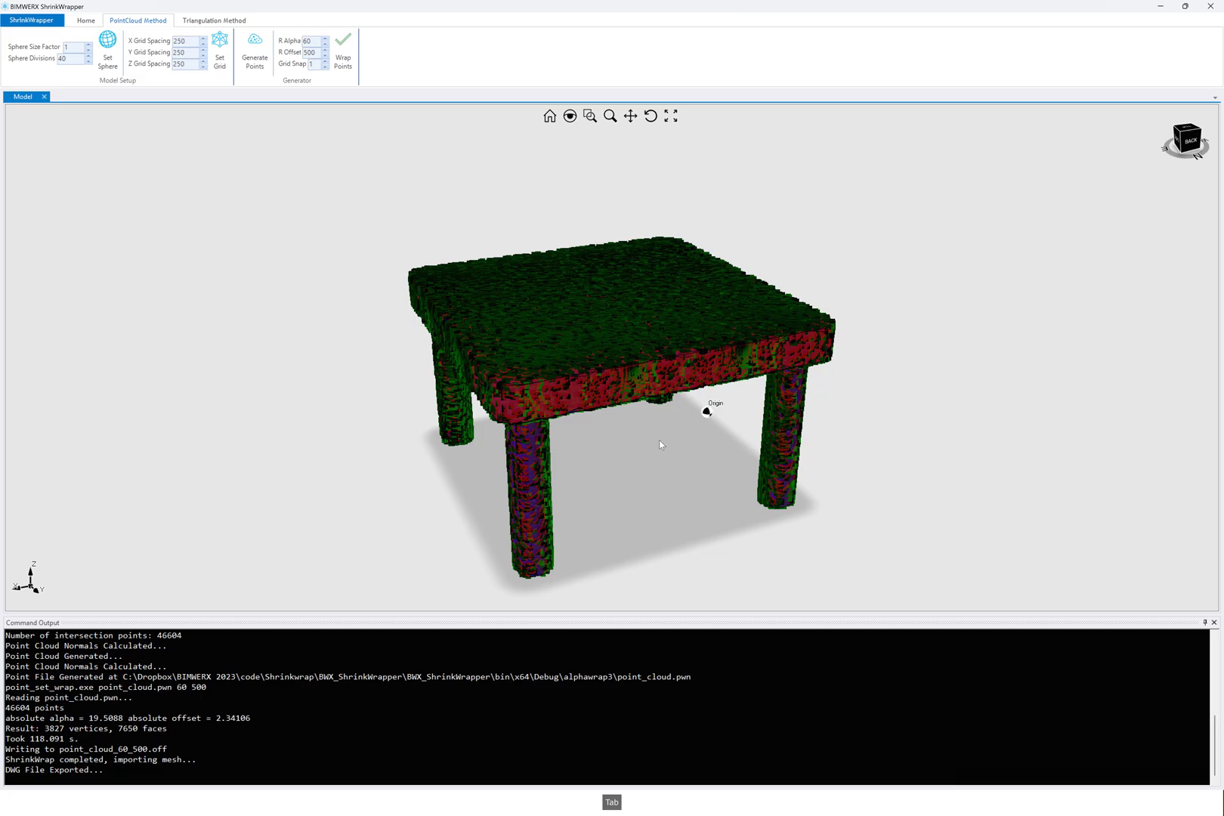
left_click(86, 21)
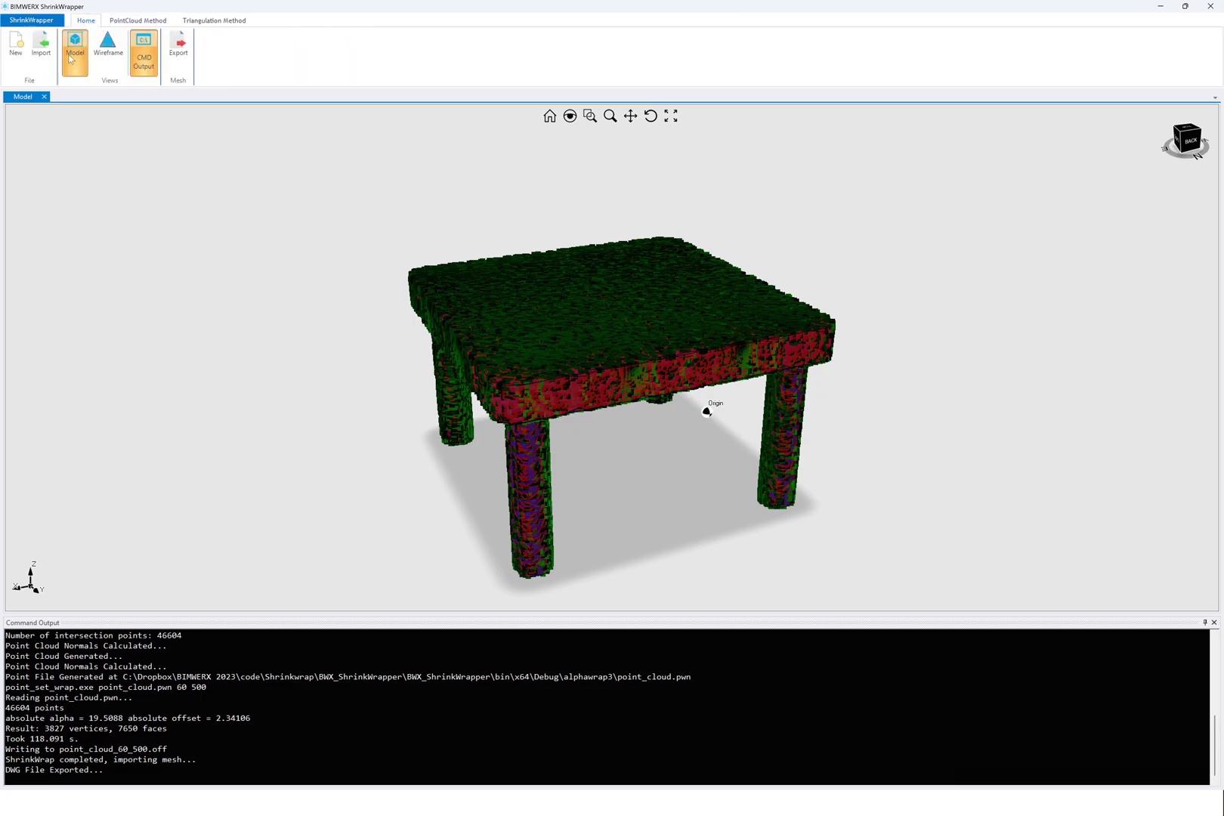
left_click(15, 43)
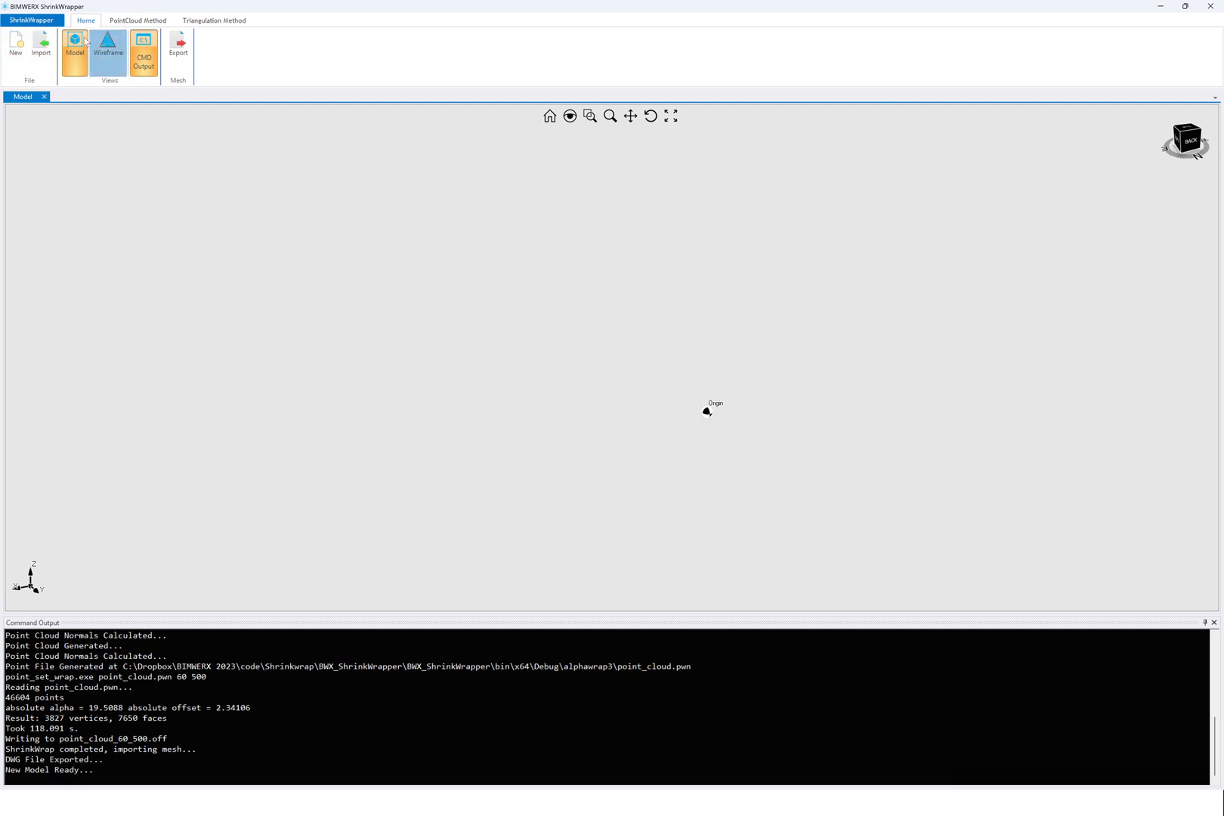
left_click(38, 53)
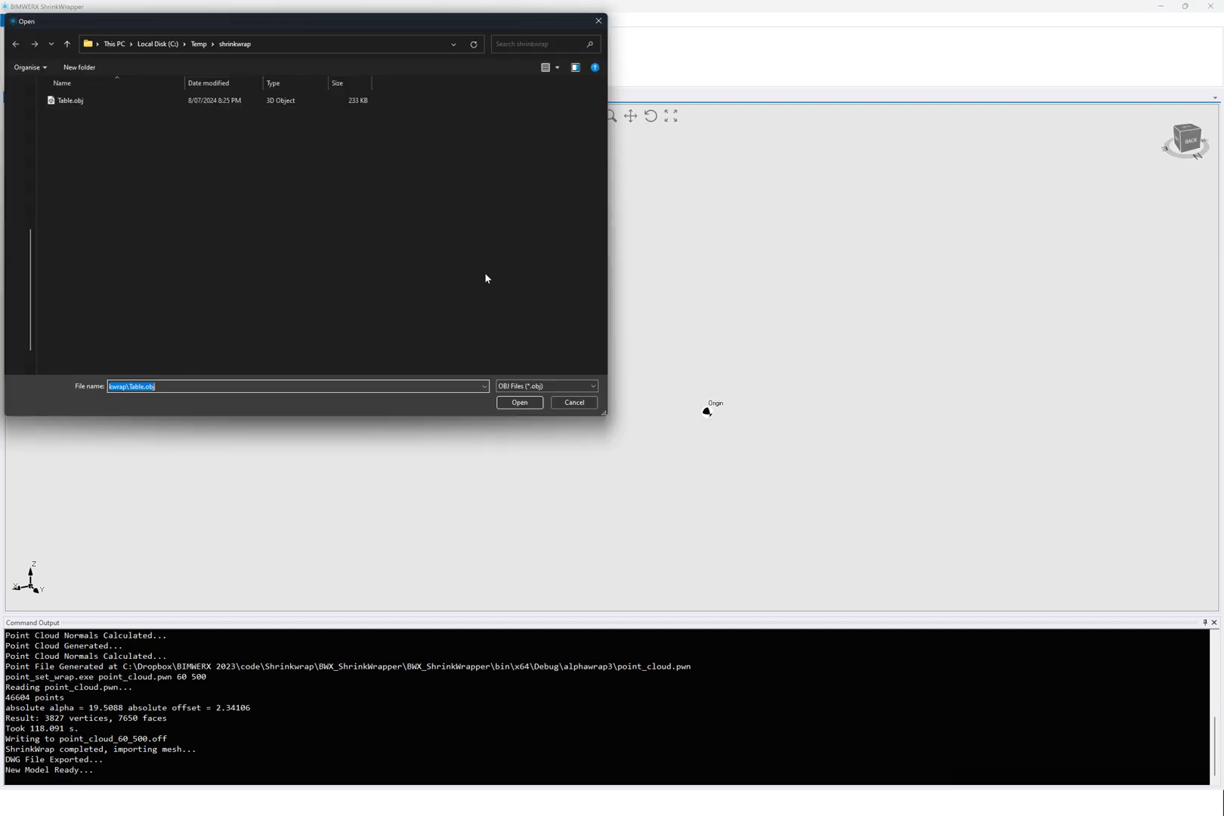
left_click(533, 386)
left_click(534, 401)
double_click(66, 118)
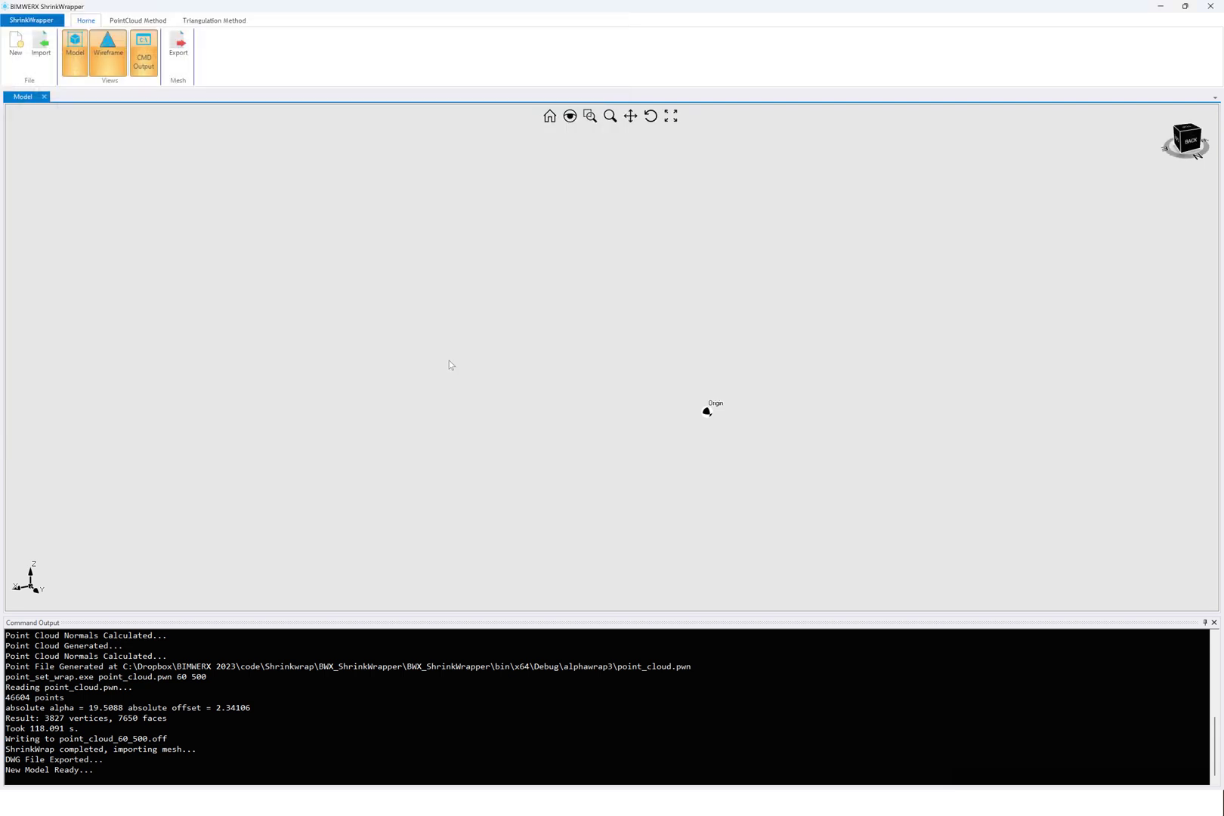
Examine the building inside its bounding box from several angles, comparing the wireframe and shaded displays
scroll(478, 359, "down", 5)
middle_click_drag(479, 359, 575, 363)
scroll(574, 363, "down", 3)
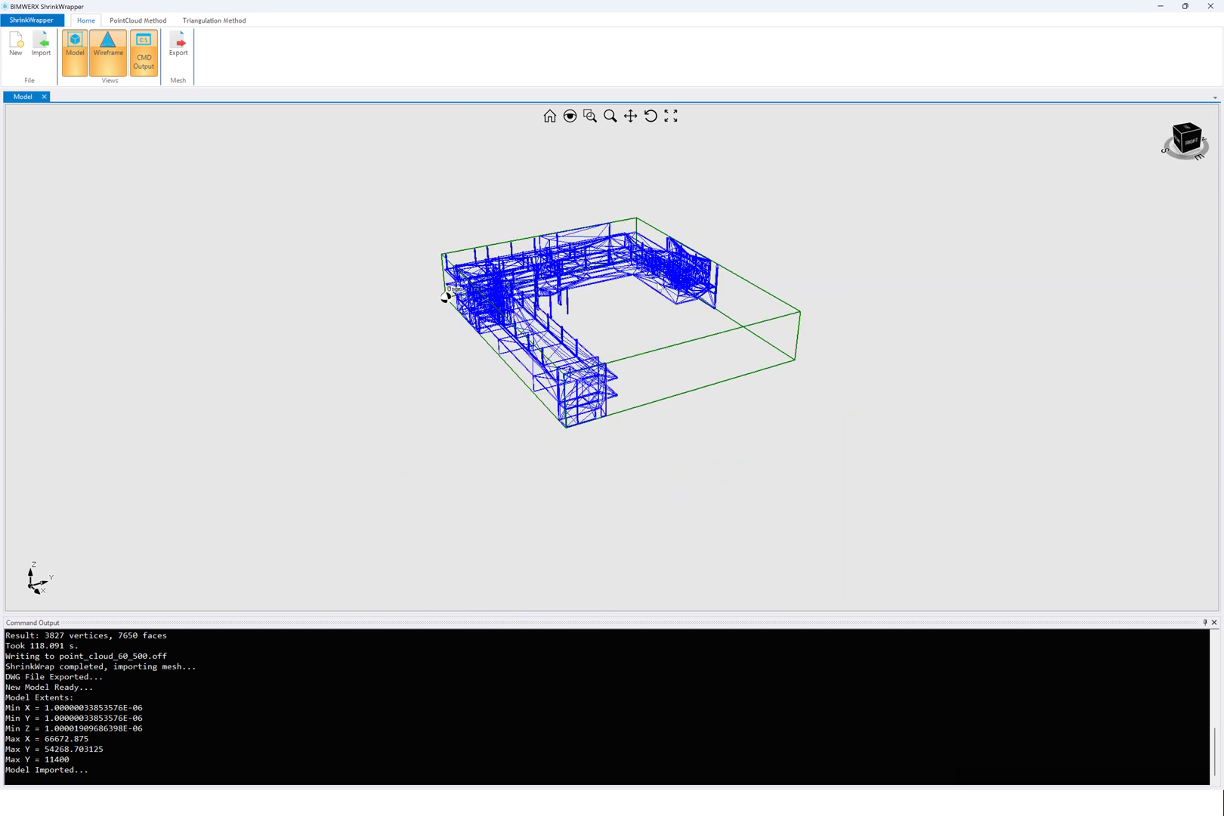
scroll(589, 330, "up", 4)
scroll(589, 331, "up", 2)
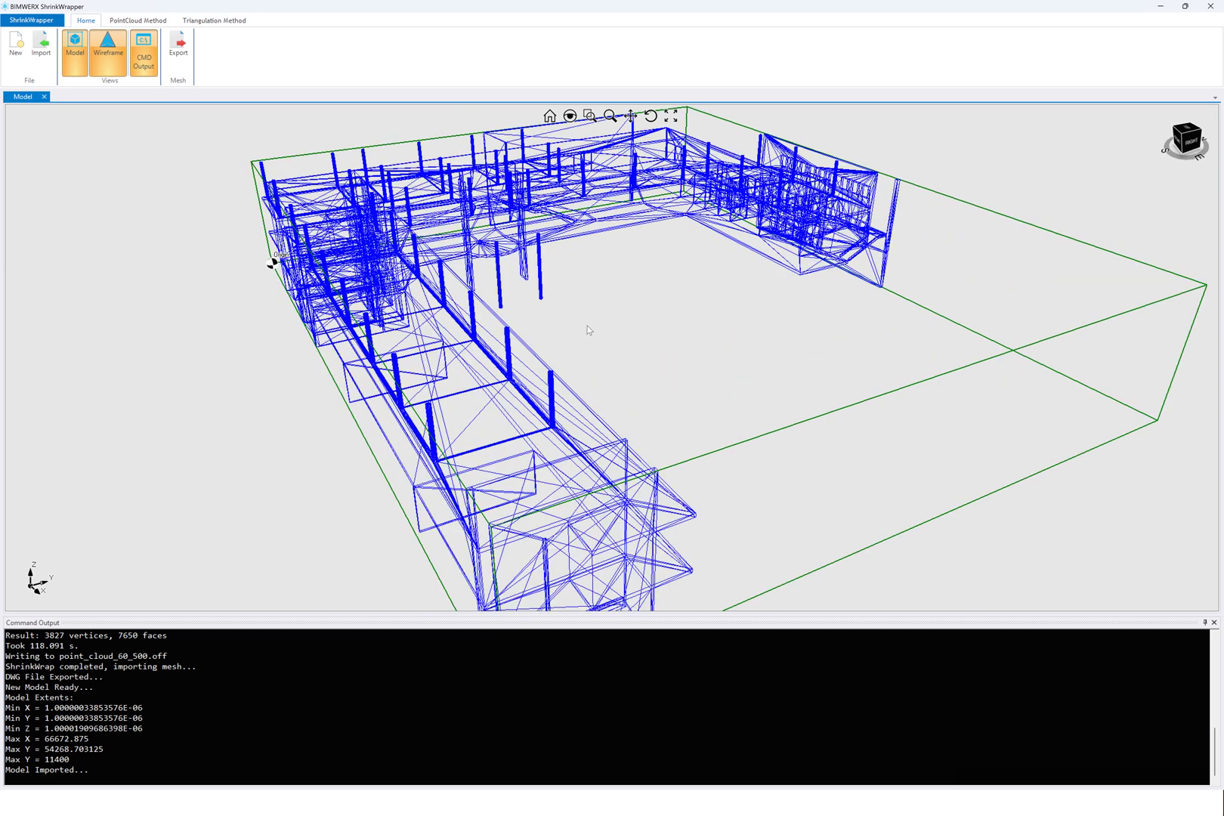
scroll(588, 330, "down", 2)
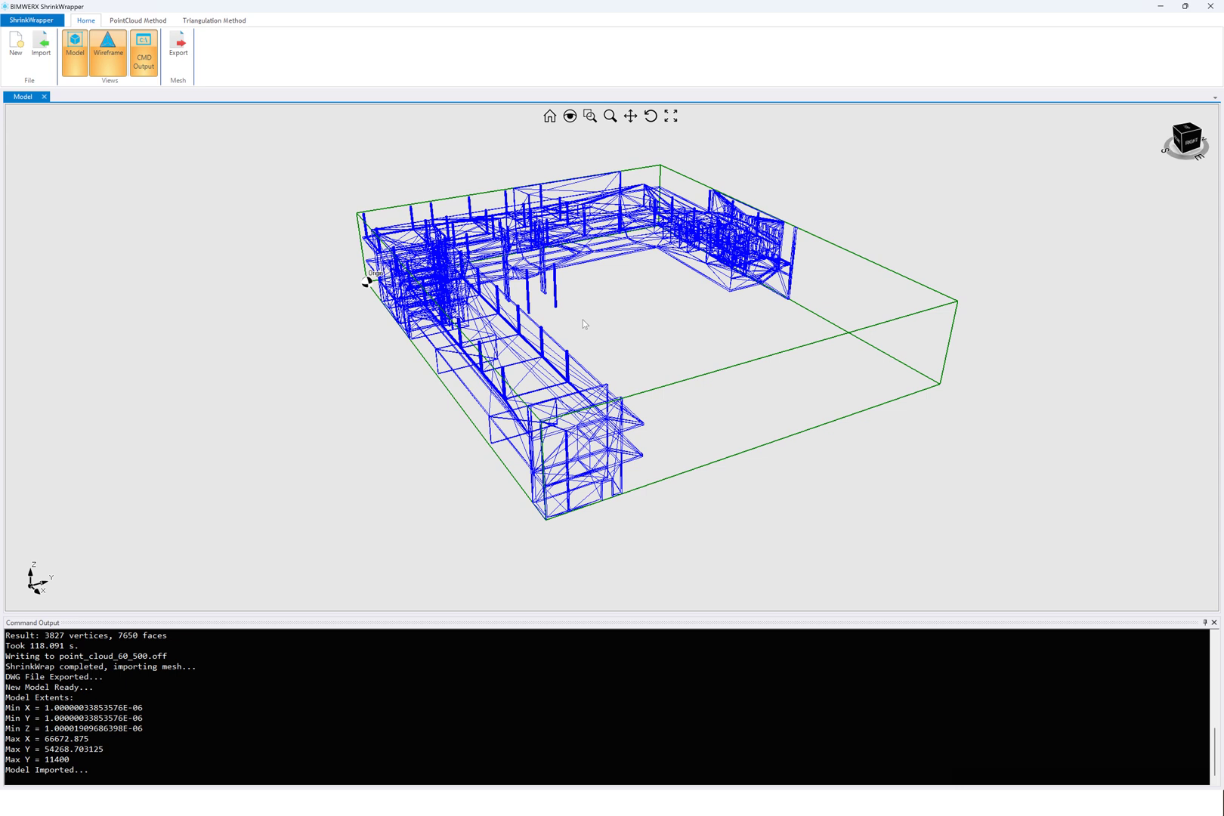
right_click_drag(574, 320, 592, 299)
scroll(591, 299, "up", 1)
scroll(560, 310, "down", 2)
scroll(560, 310, "up", 2)
left_click(77, 68)
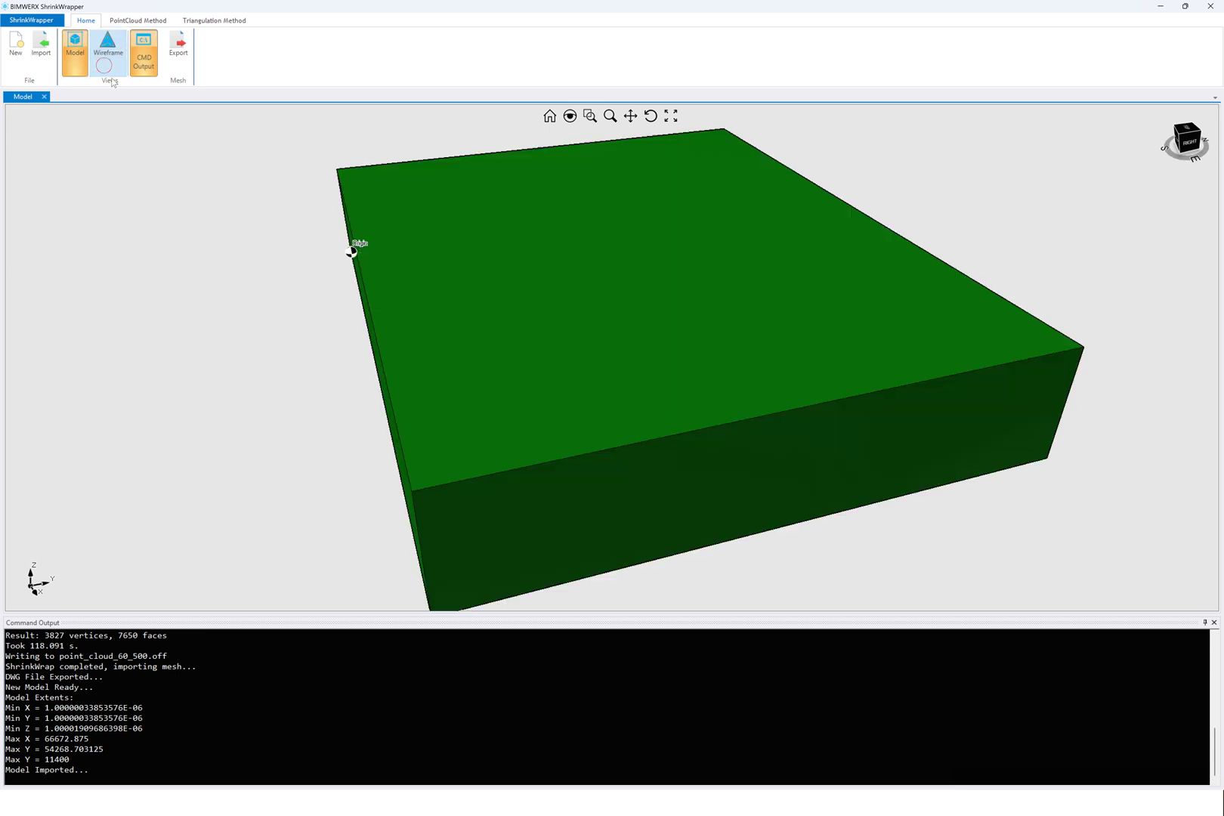
left_click(108, 49)
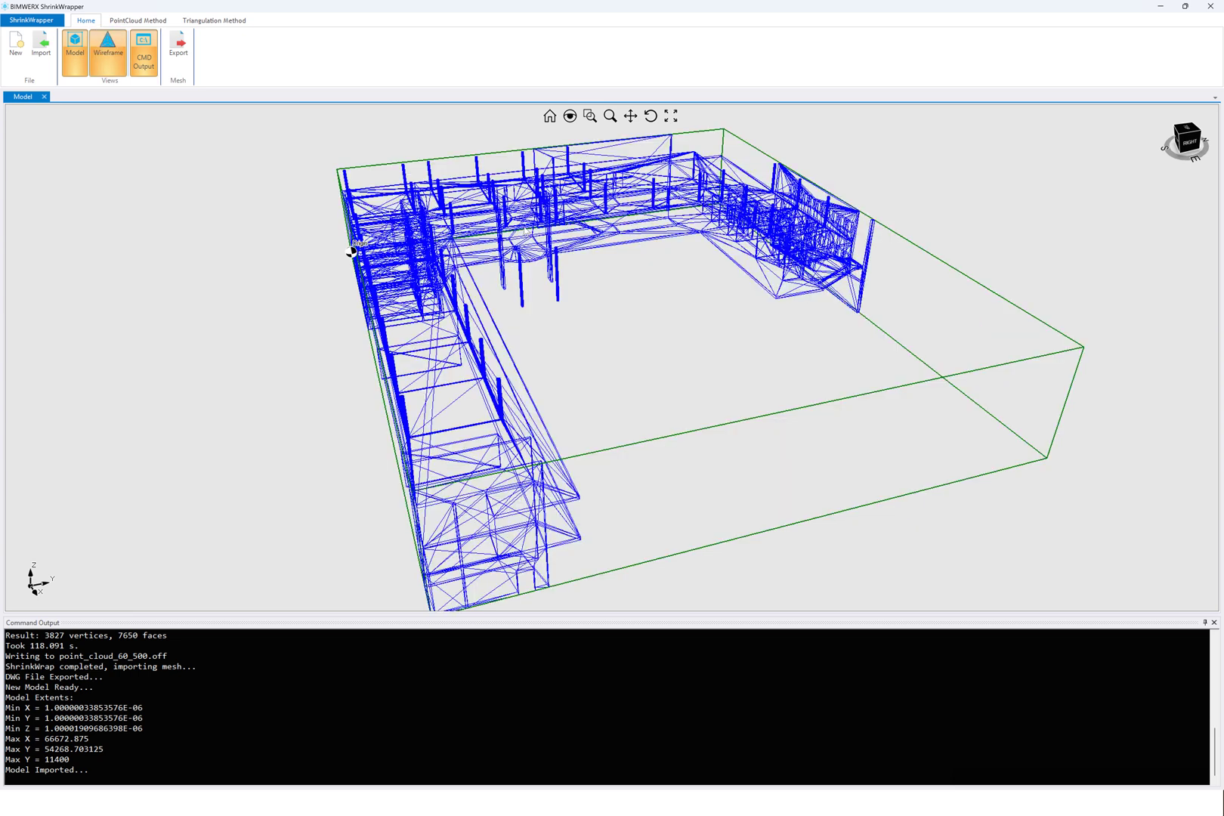
scroll(429, 245, "down", 1)
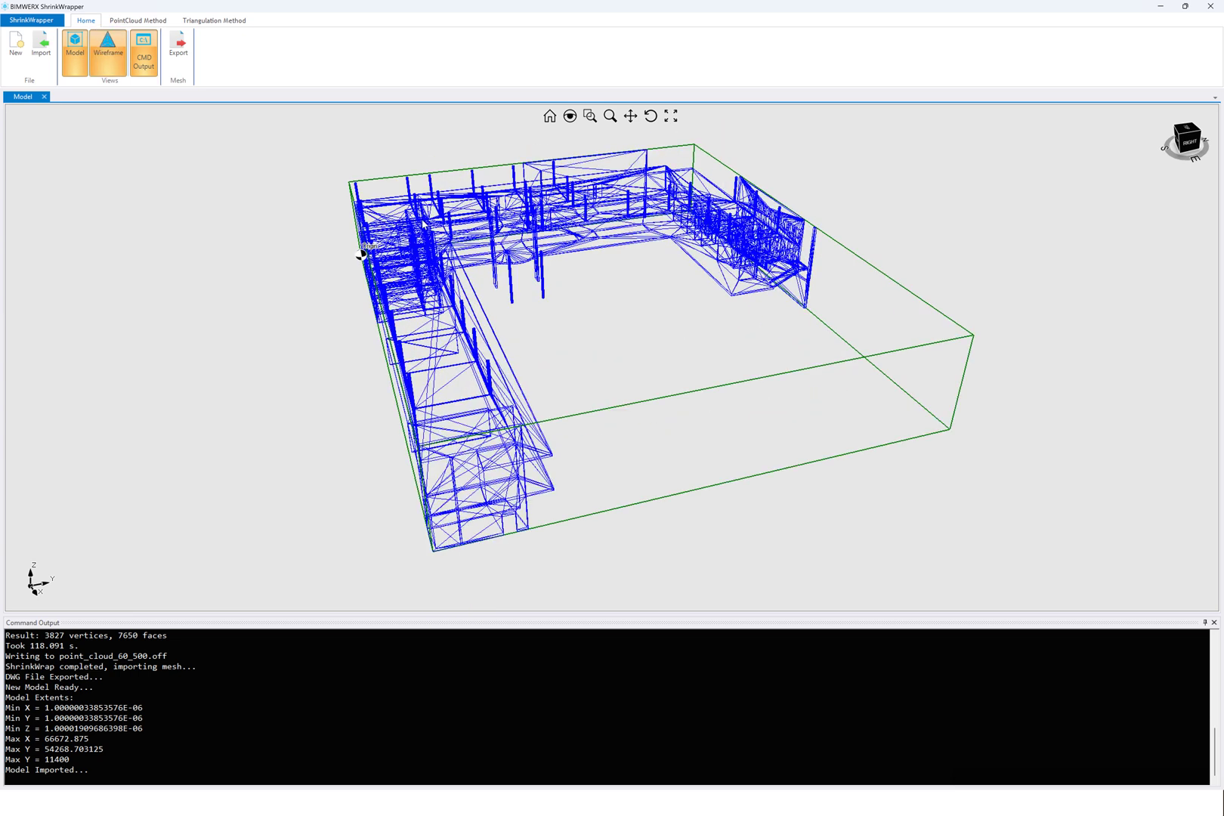
Wrap the building with the triangulation method, using an R Alpha of 60 and an R Offset of 700
left_click(212, 21)
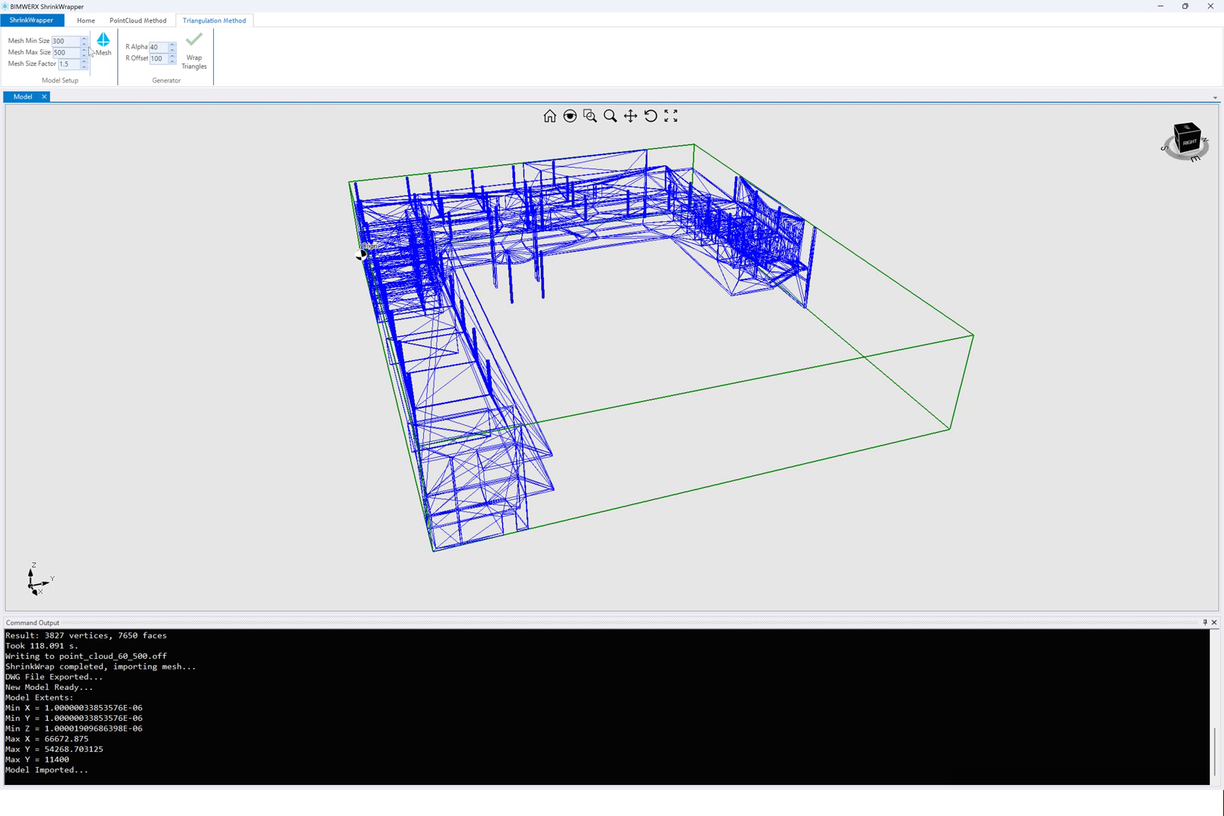
double_click(161, 47)
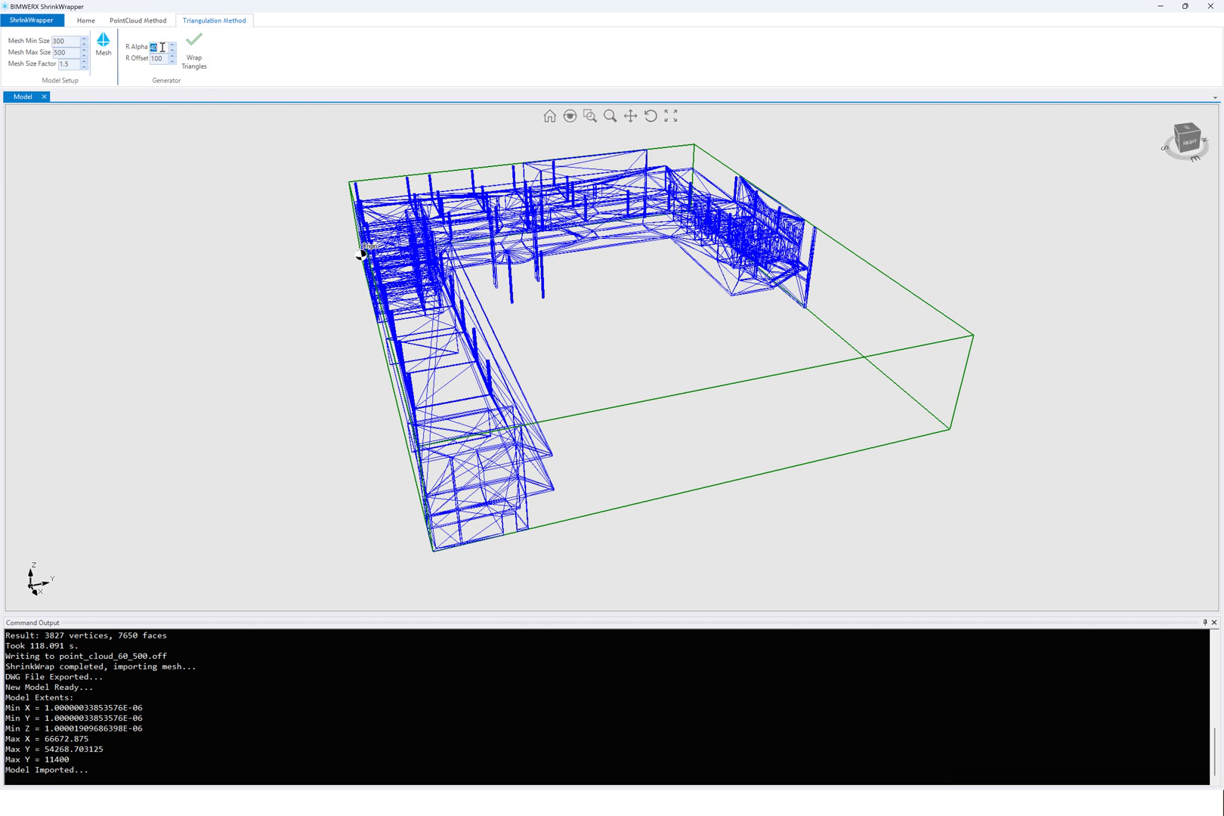
type("60")
double_click(166, 58)
type("700")
left_click(195, 47)
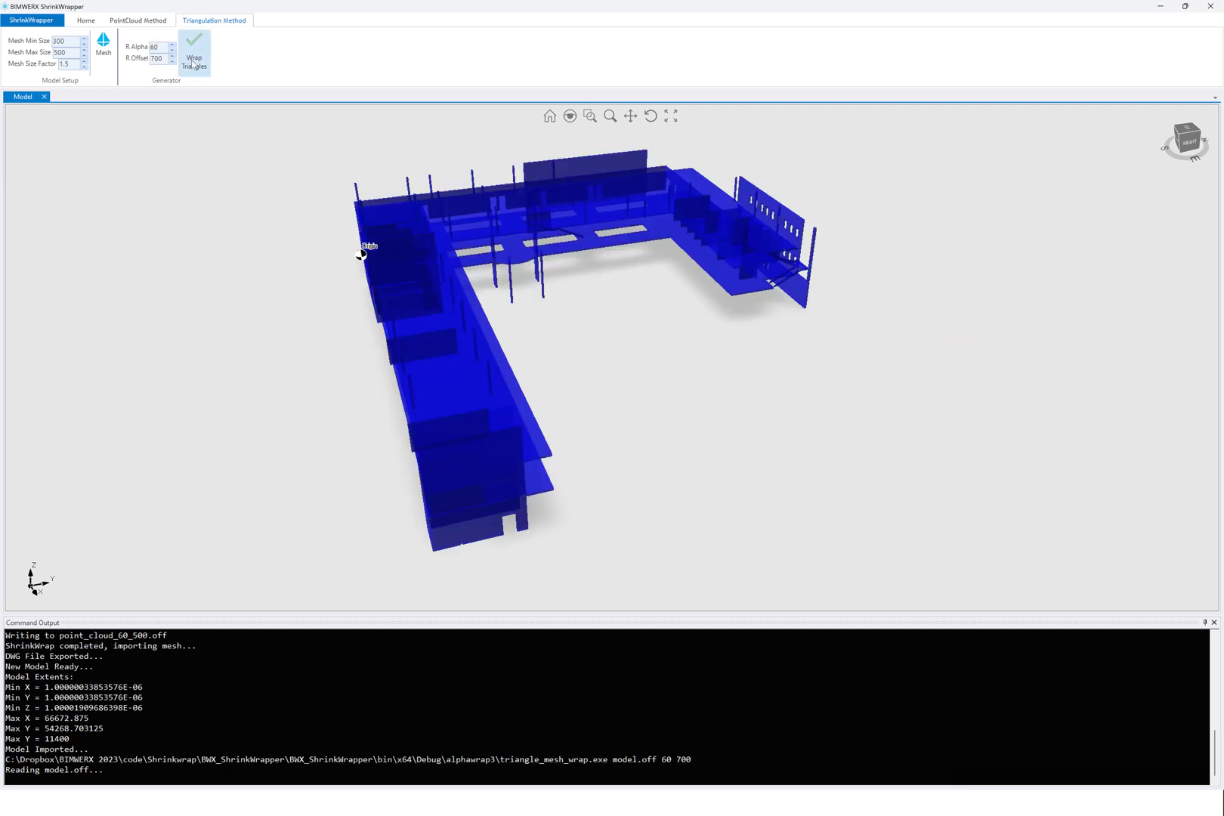
scroll(471, 285, "up", 2)
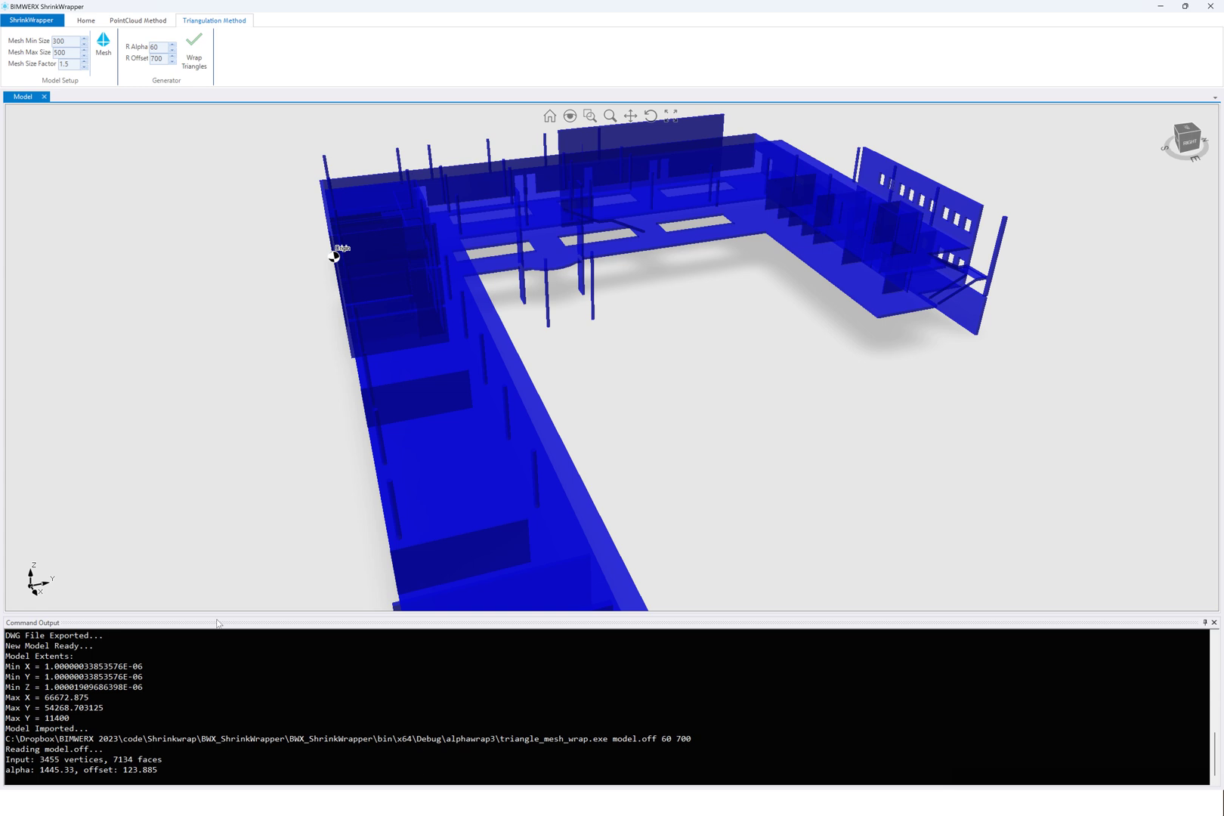
Examine the building model's slabs, columns and inner walls from above and the side while the wrap computes
scroll(403, 436, "up", 2)
scroll(446, 360, "down", 4)
middle_click_drag(443, 355, 571, 375)
scroll(726, 502, "down", 2)
middle_click_drag(656, 603, 639, 534)
scroll(632, 542, "up", 5)
scroll(642, 498, "up", 2)
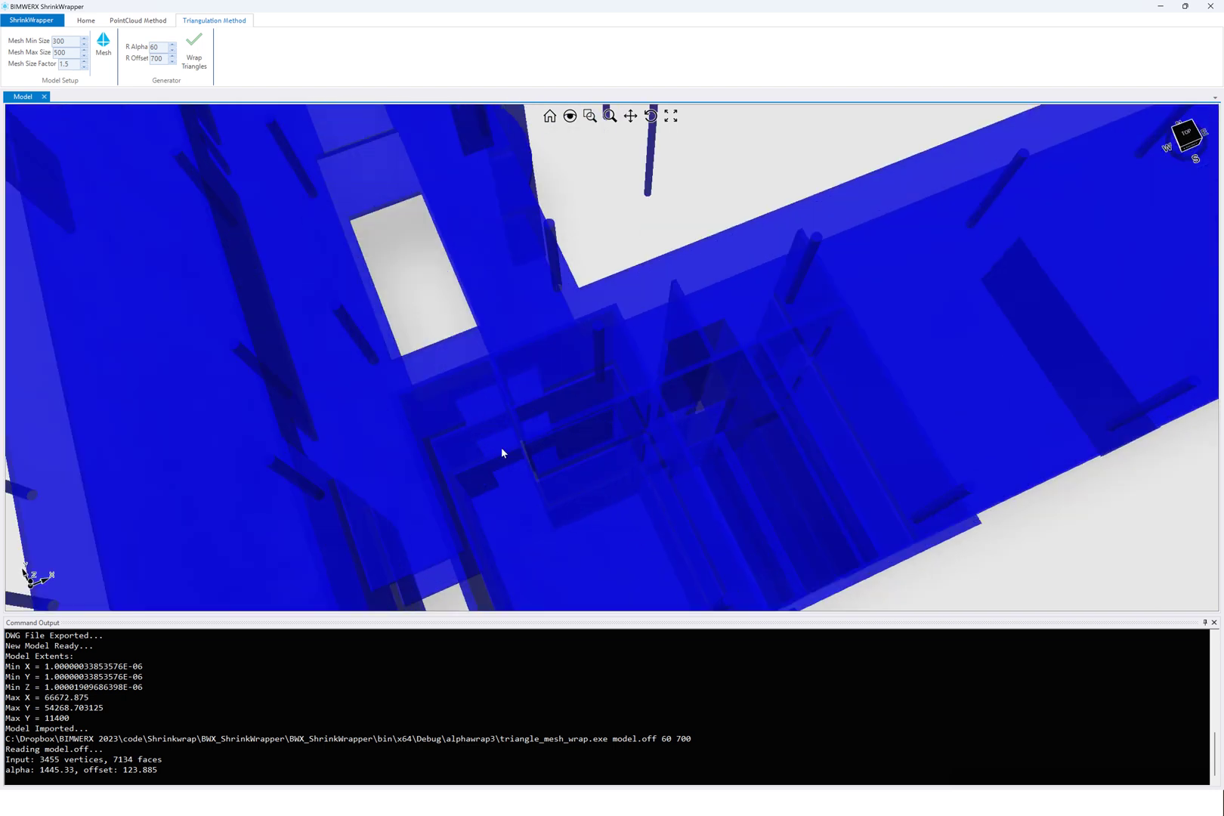
scroll(593, 470, "down", 3)
scroll(587, 486, "up", 2)
middle_click_drag(587, 487, 593, 448)
scroll(594, 448, "down", 5)
middle_click_drag(518, 463, 527, 405)
scroll(647, 282, "up", 2)
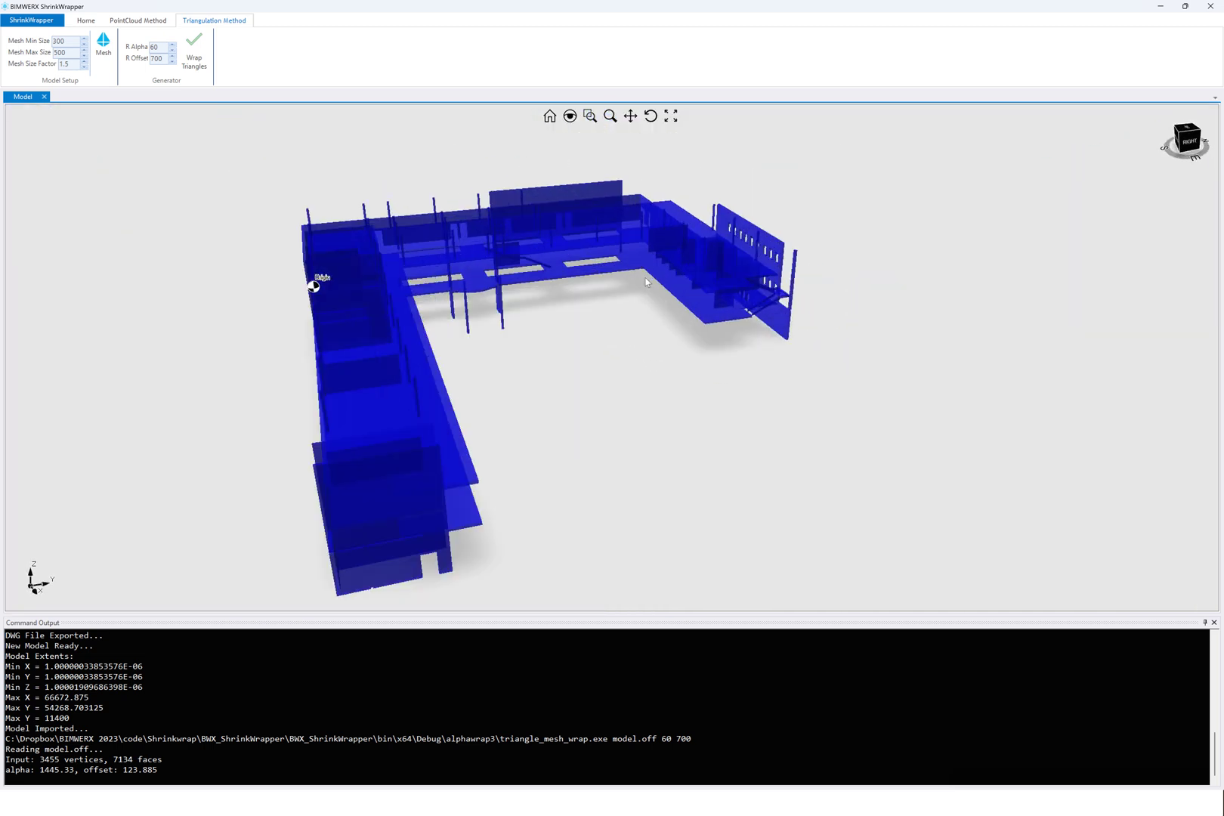
View the whole building from its different wings until the triangulation wrap finishes
scroll(649, 303, "down", 3)
scroll(620, 309, "up", 2)
middle_click_drag(582, 333, 594, 333)
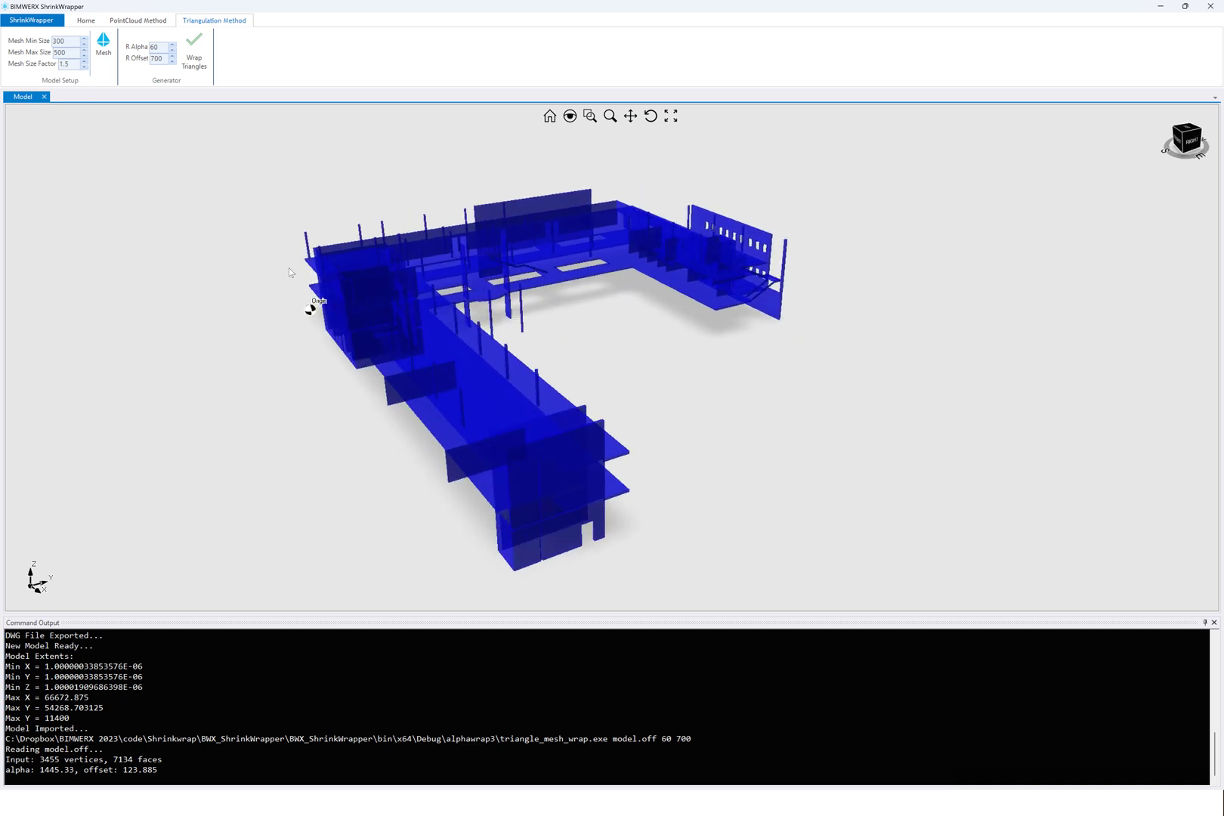
scroll(527, 308, "up", 2)
scroll(527, 308, "down", 1)
middle_click_drag(526, 308, 482, 321)
scroll(670, 205, "up", 6)
scroll(605, 252, "down", 5)
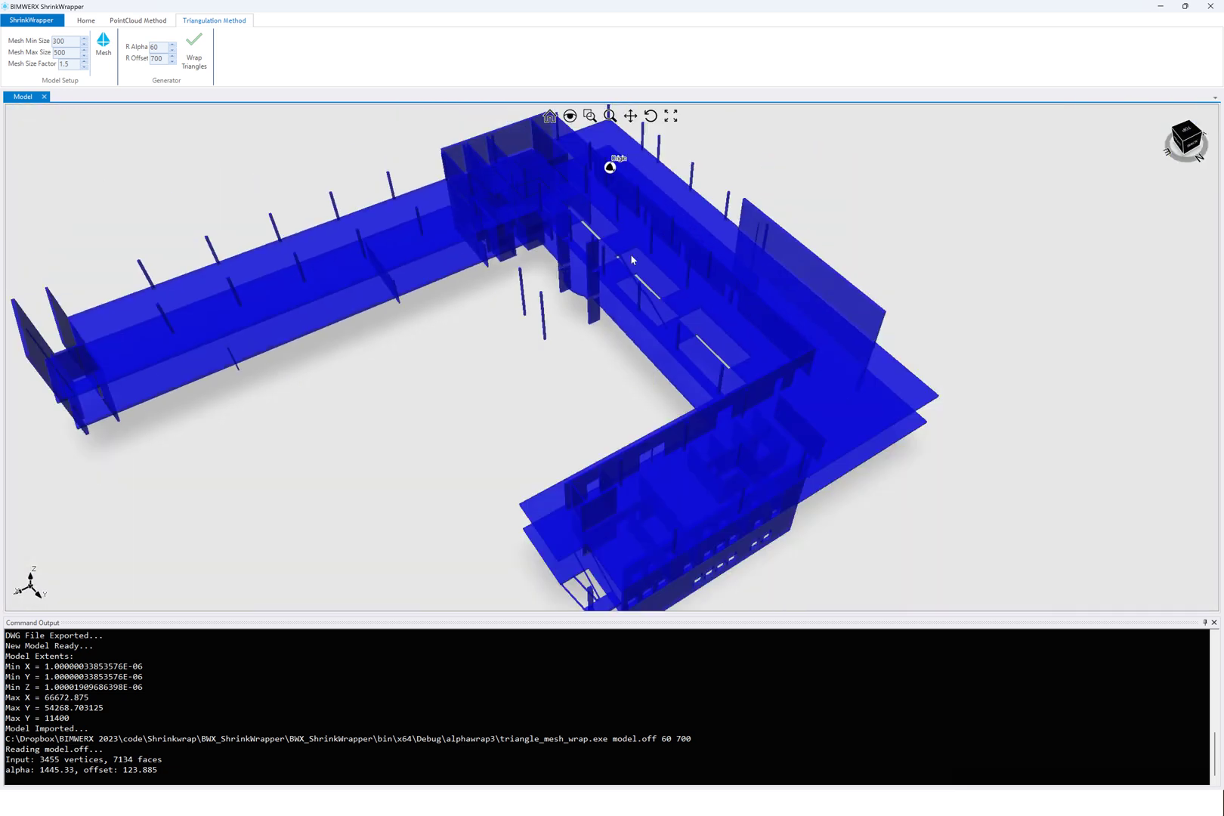
scroll(638, 253, "up", 5)
middle_click_drag(638, 253, 673, 243)
scroll(580, 251, "down", 5)
scroll(593, 243, "up", 2)
scroll(735, 276, "down", 5)
scroll(662, 279, "up", 3)
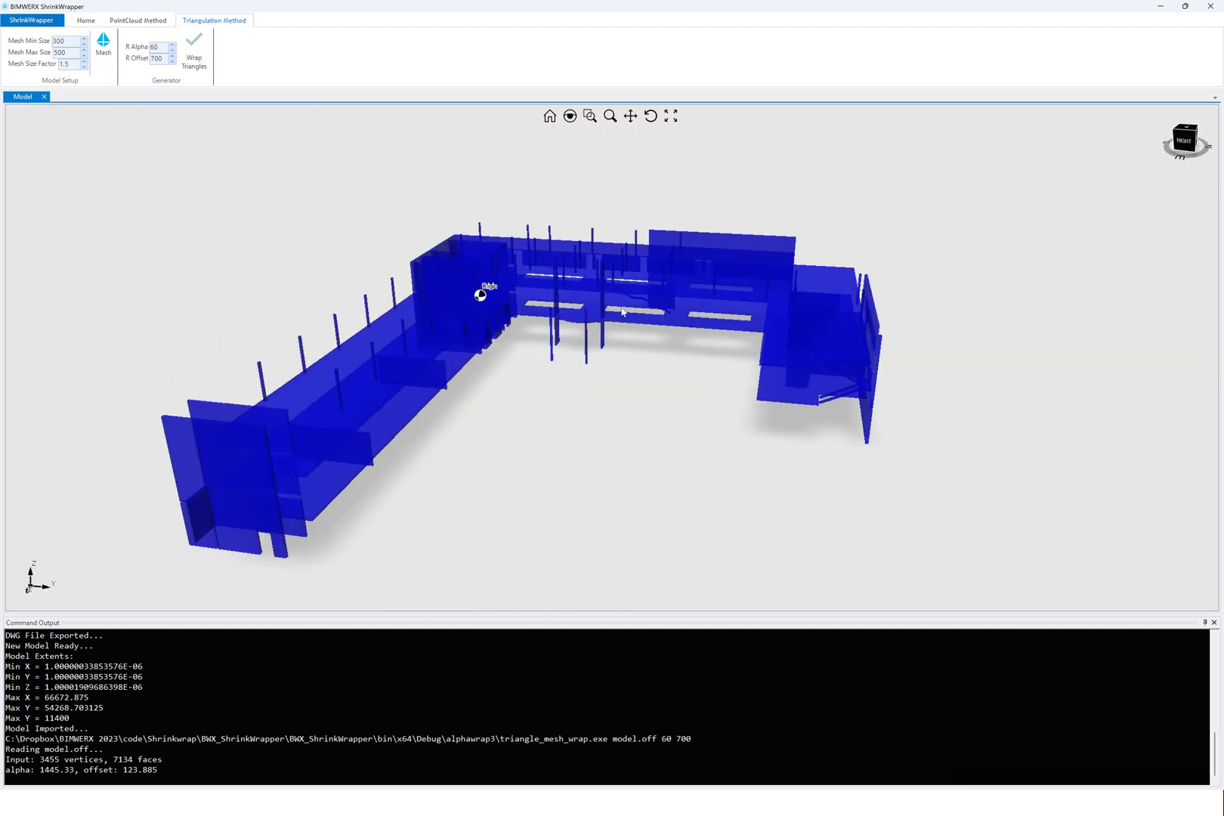
scroll(599, 375, "down", 4)
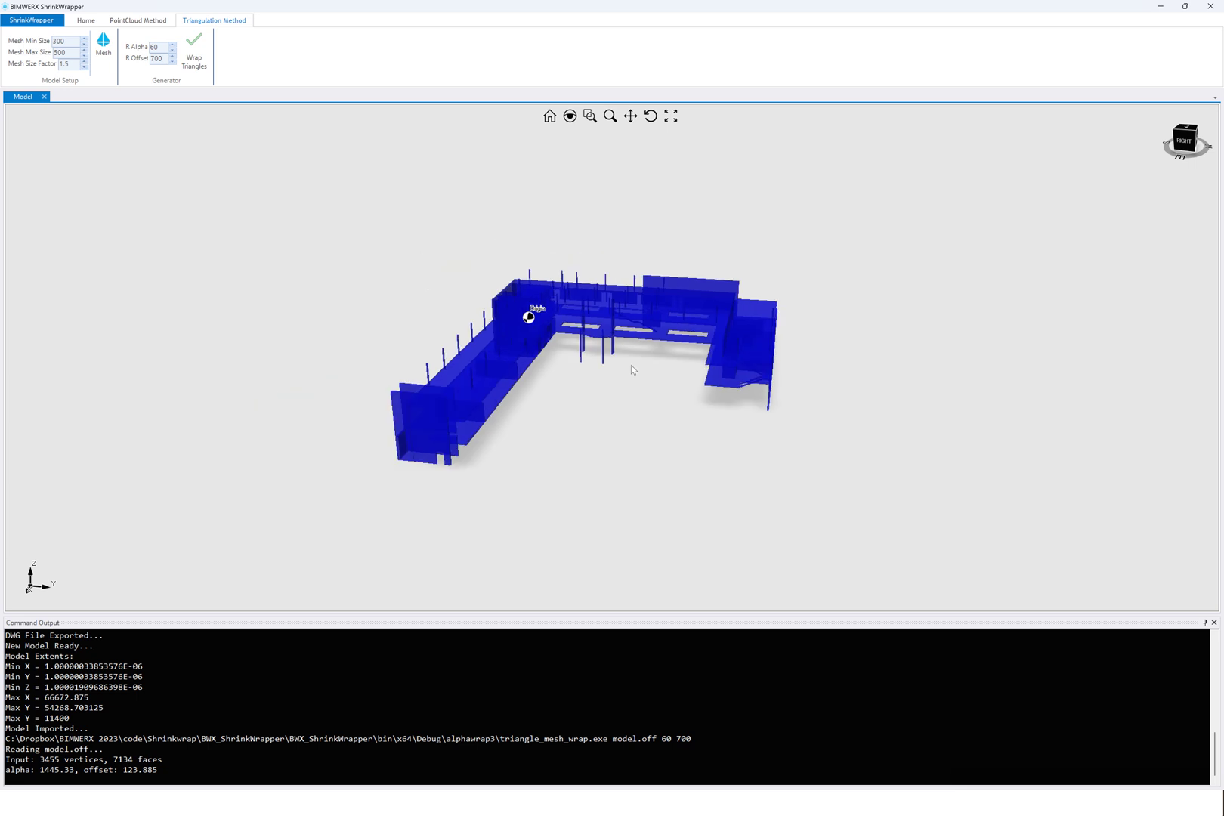
scroll(611, 388, "up", 4)
middle_click_drag(609, 386, 690, 382)
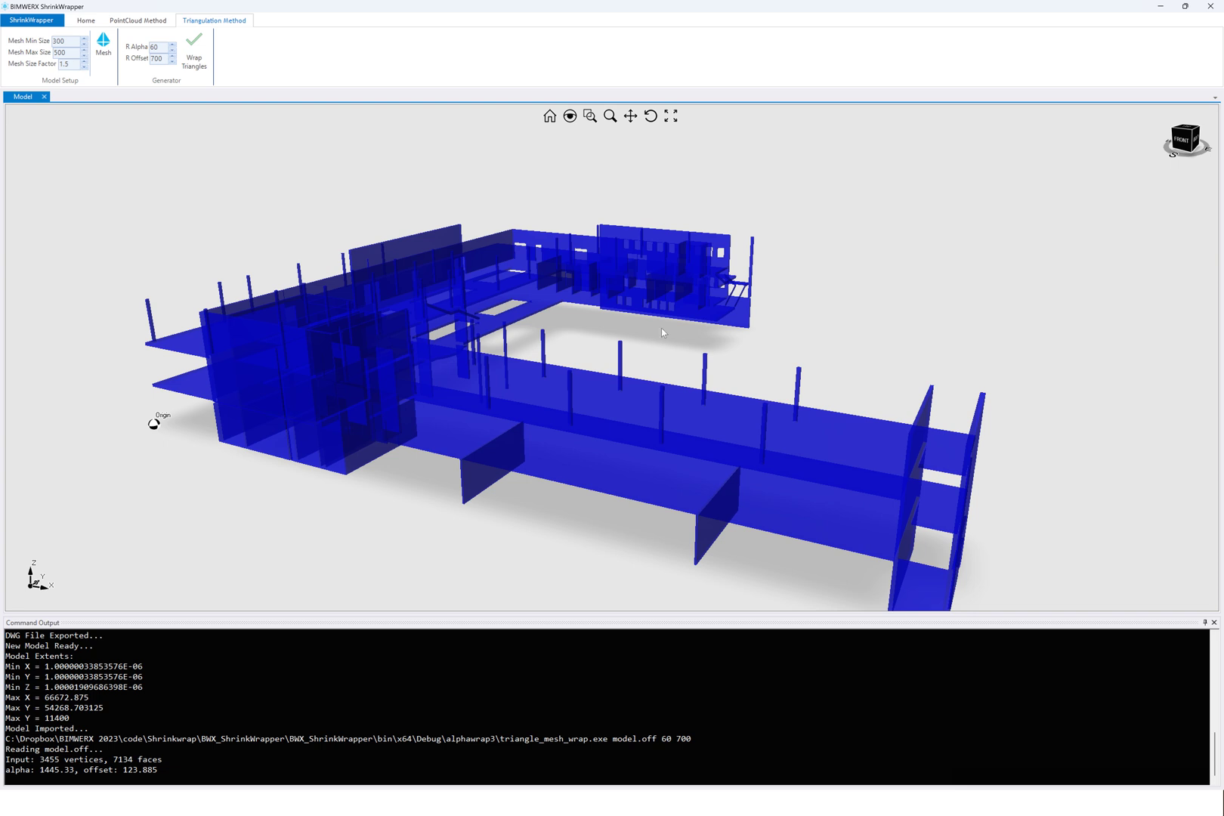
scroll(670, 335, "down", 2)
scroll(670, 335, "up", 3)
scroll(665, 339, "down", 2)
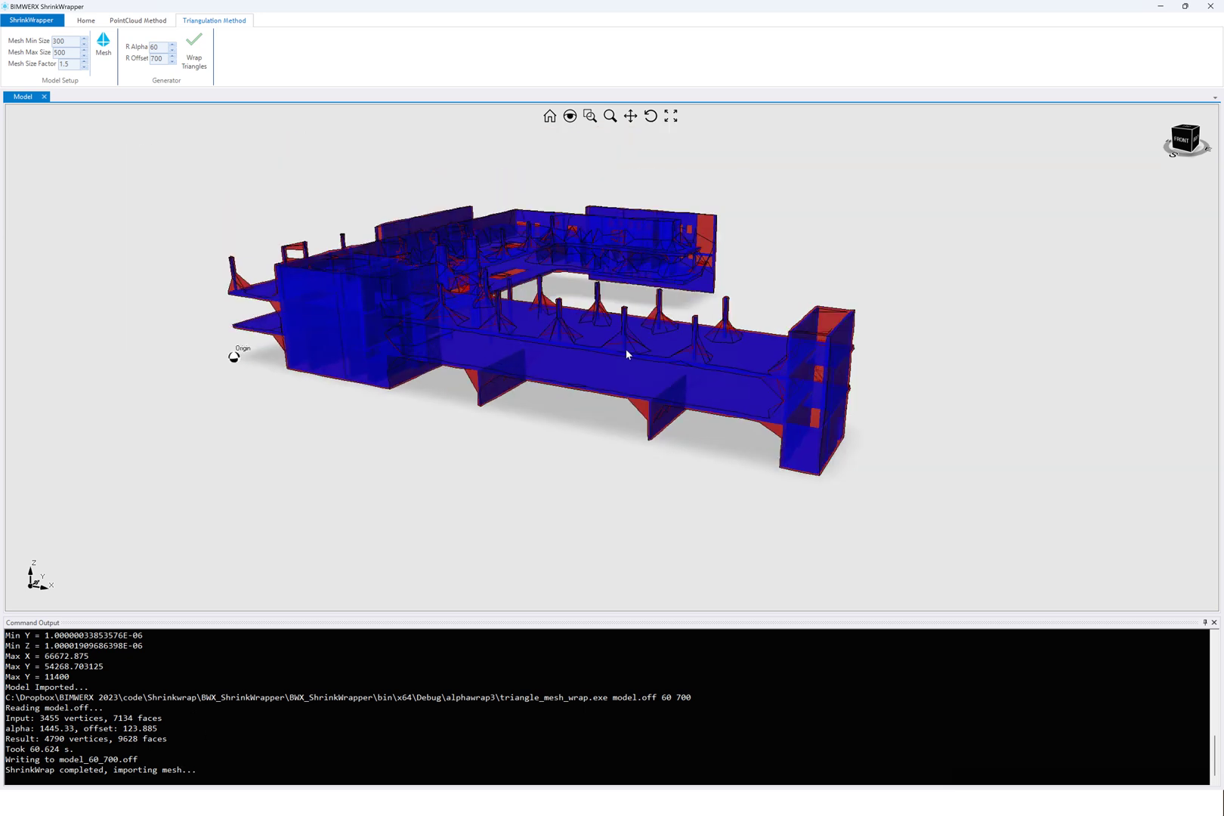
Inspect the wrap over the building, hiding the original model to examine the wrapped mesh on its own
right_click_drag(625, 350, 689, 289)
scroll(618, 286, "up", 3)
right_click_drag(625, 318, 668, 325)
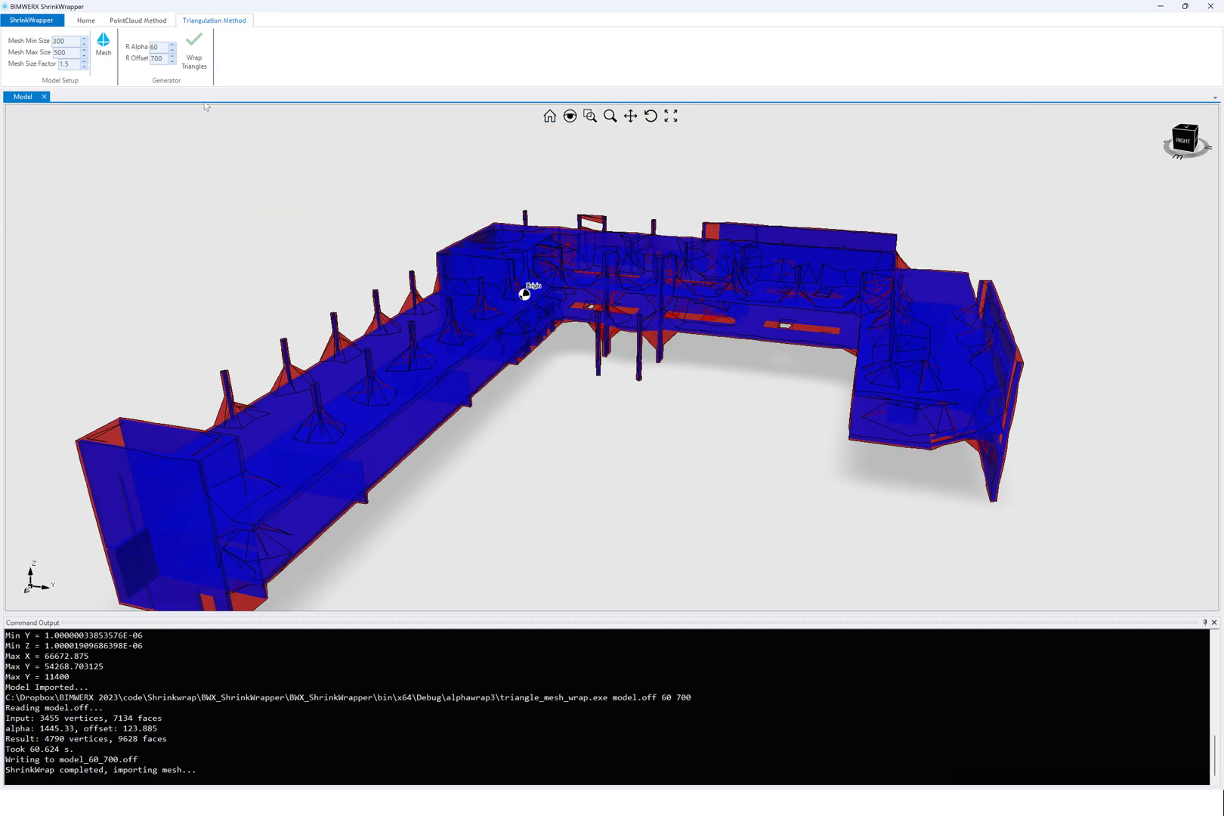
left_click(84, 21)
left_click(74, 44)
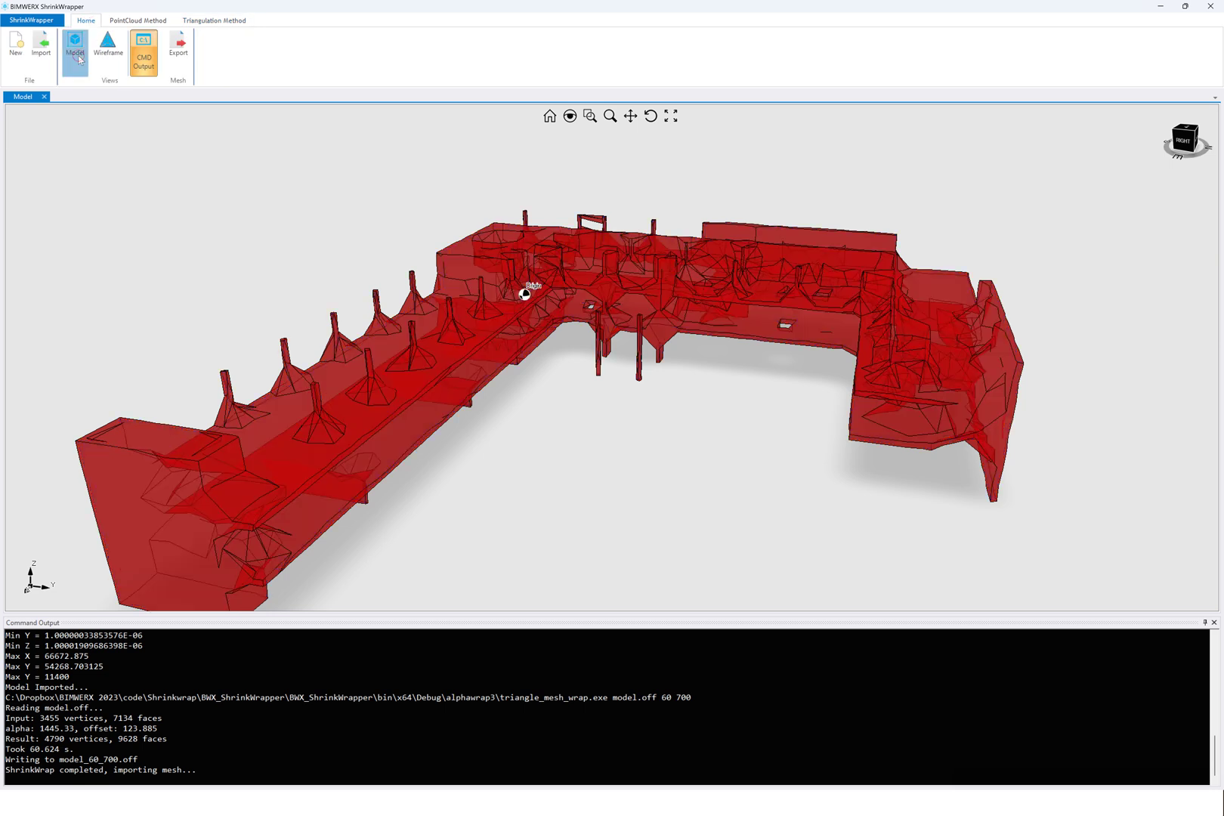
scroll(580, 361, "down", 3)
right_click_drag(579, 364, 555, 356)
scroll(473, 315, "up", 5)
scroll(511, 312, "down", 5)
right_click_drag(511, 309, 565, 323)
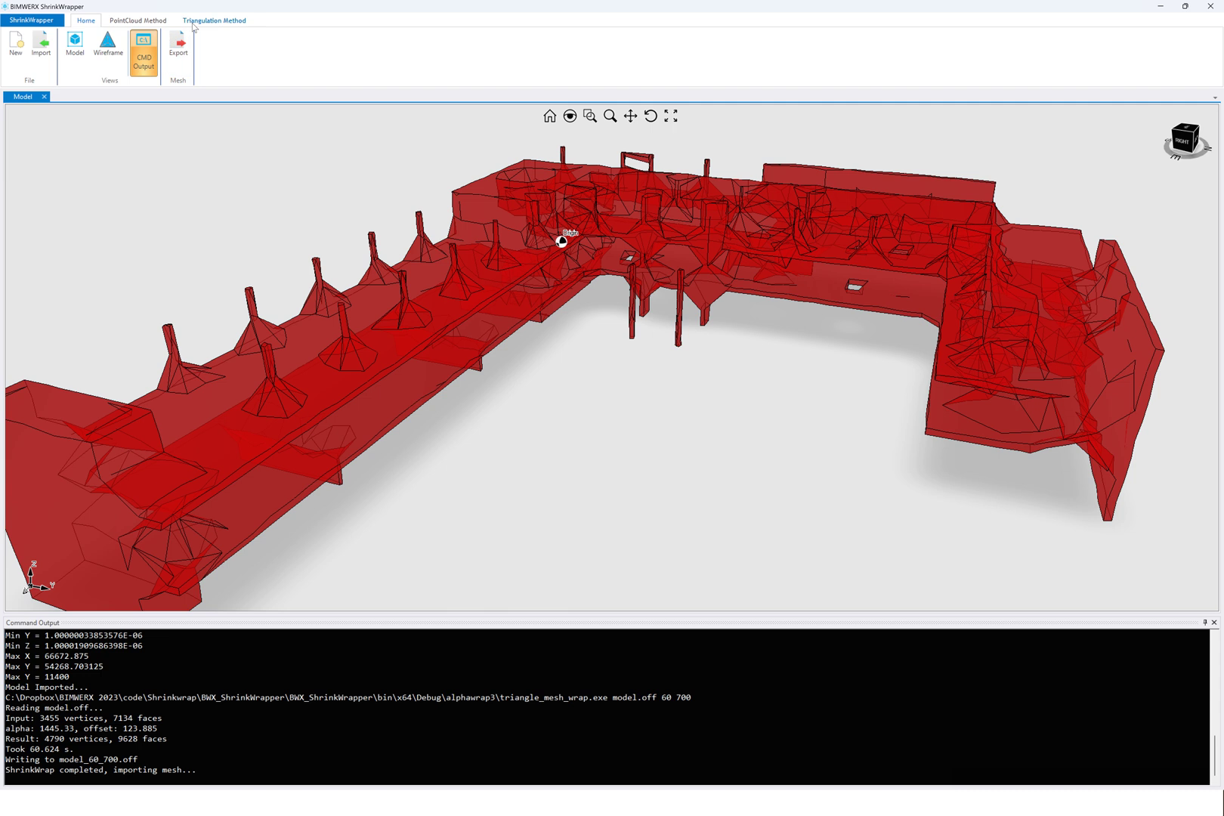
left_click(146, 23)
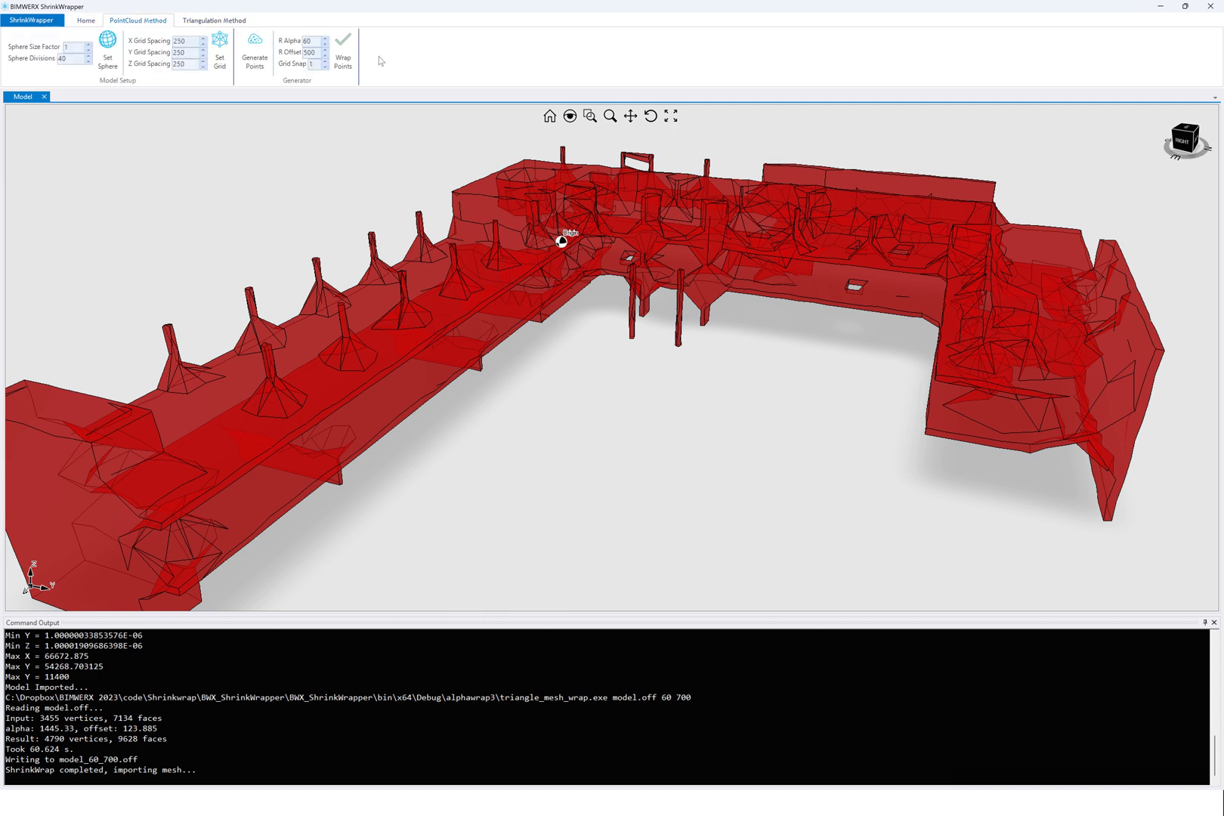
left_click(214, 20)
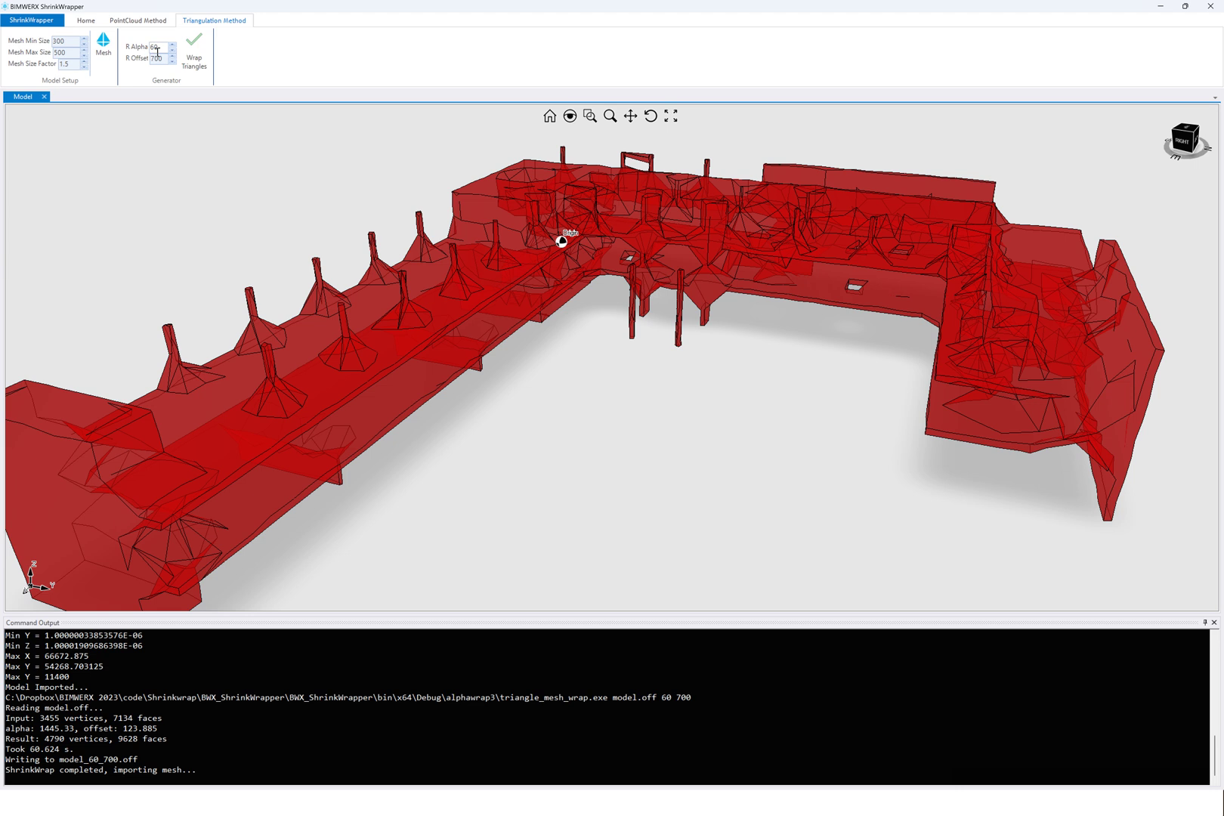
scroll(591, 205, "down", 3)
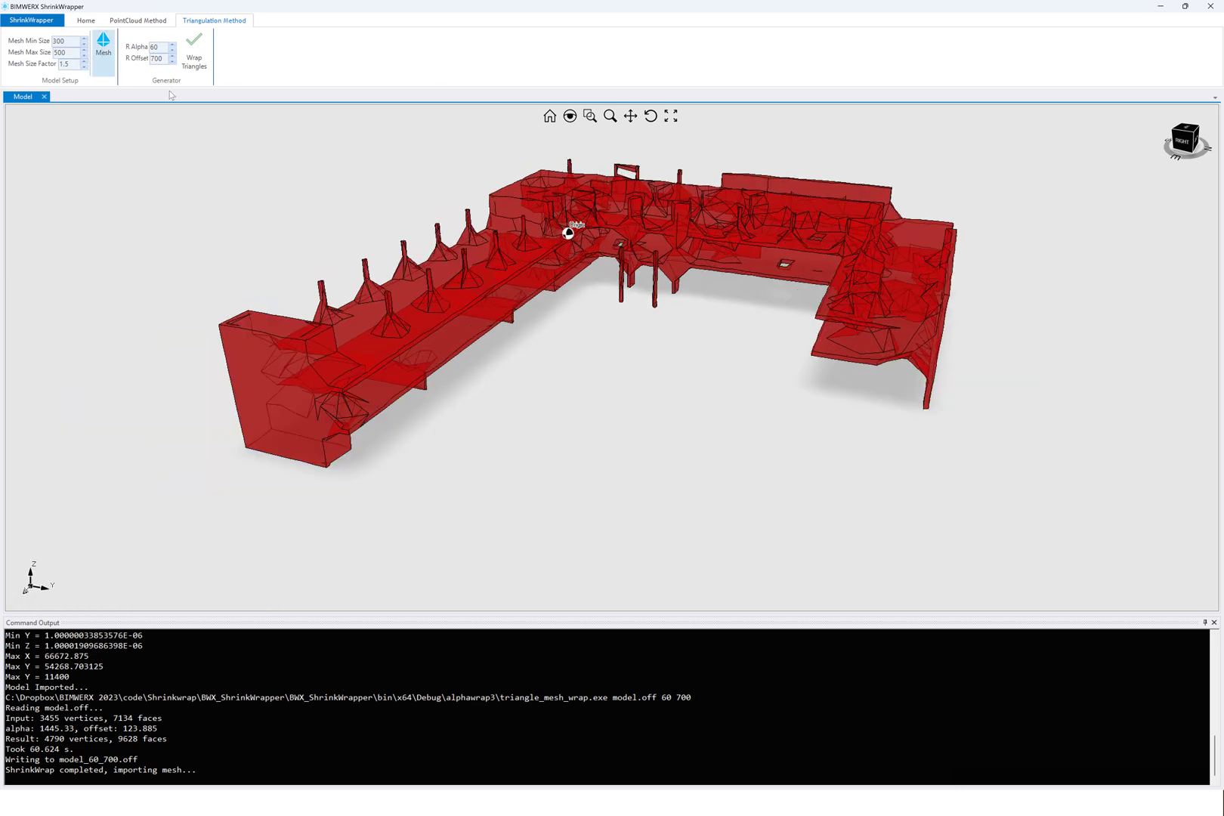
Show the original model again with wireframe display on, and compare its edges with the wrap around the columns of the long wing
left_click(85, 21)
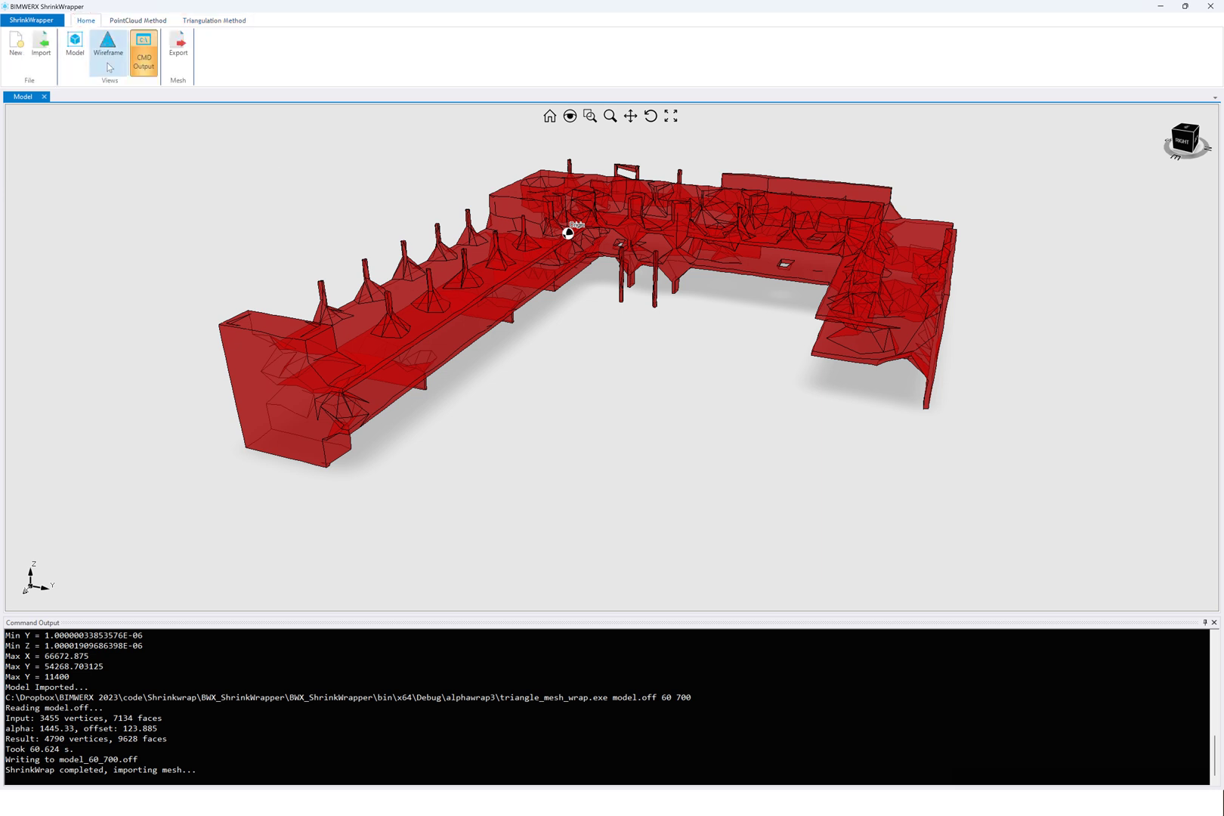
left_click(78, 59)
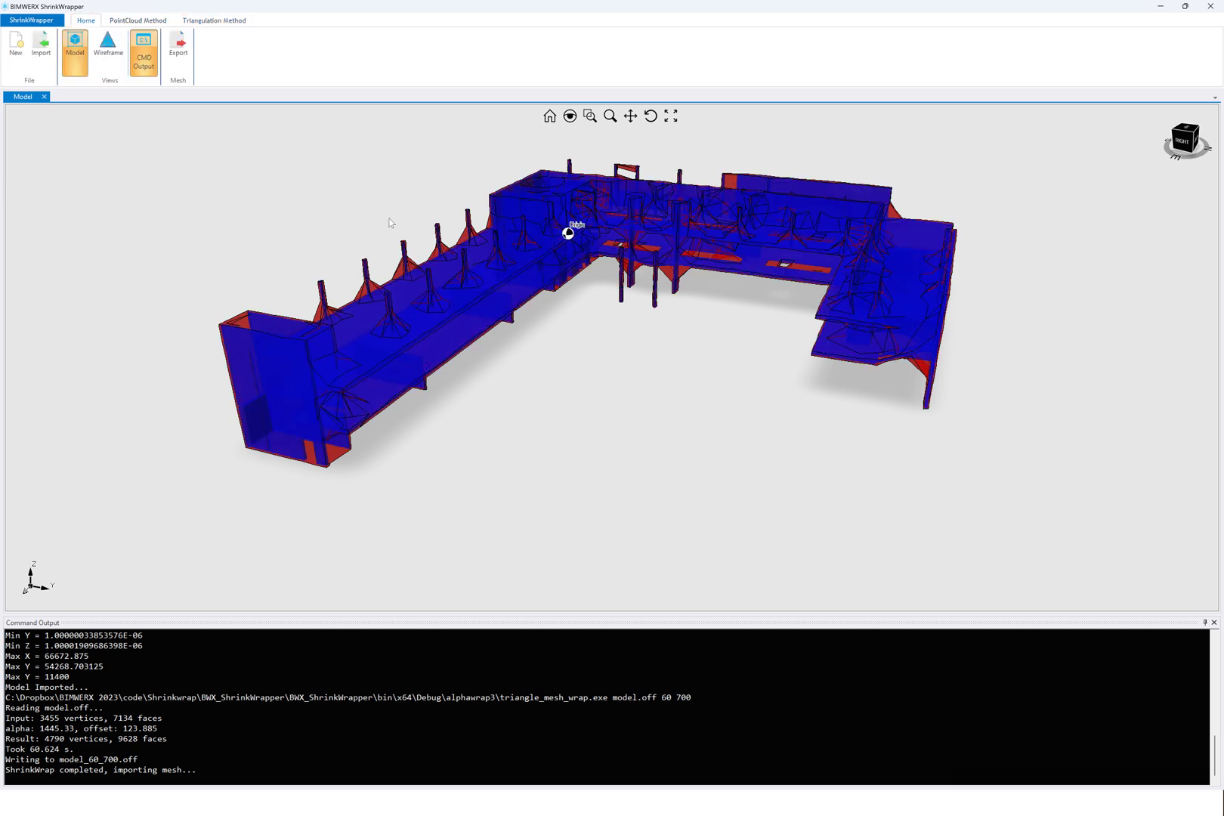
left_click(108, 49)
scroll(518, 249, "up", 5)
scroll(771, 165, "down", 5)
right_click_drag(771, 165, 376, 295)
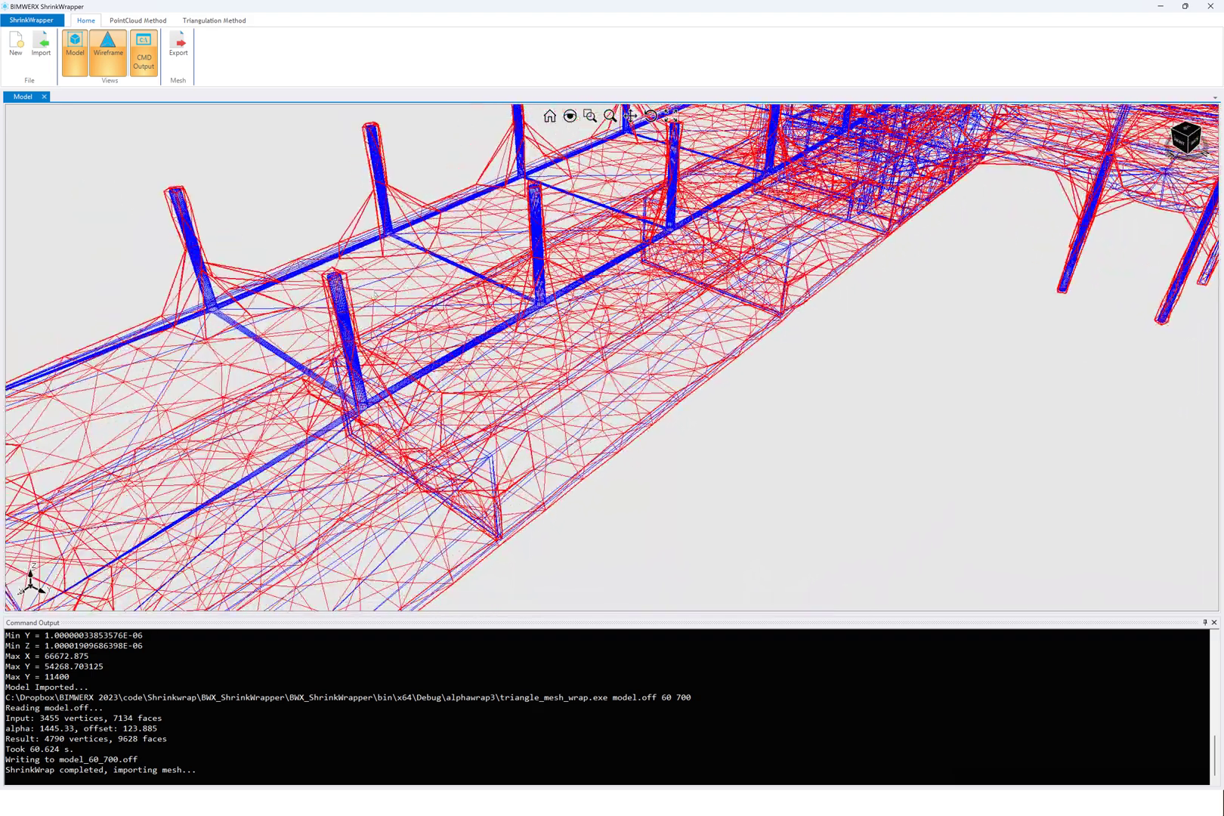
scroll(375, 295, "down", 3)
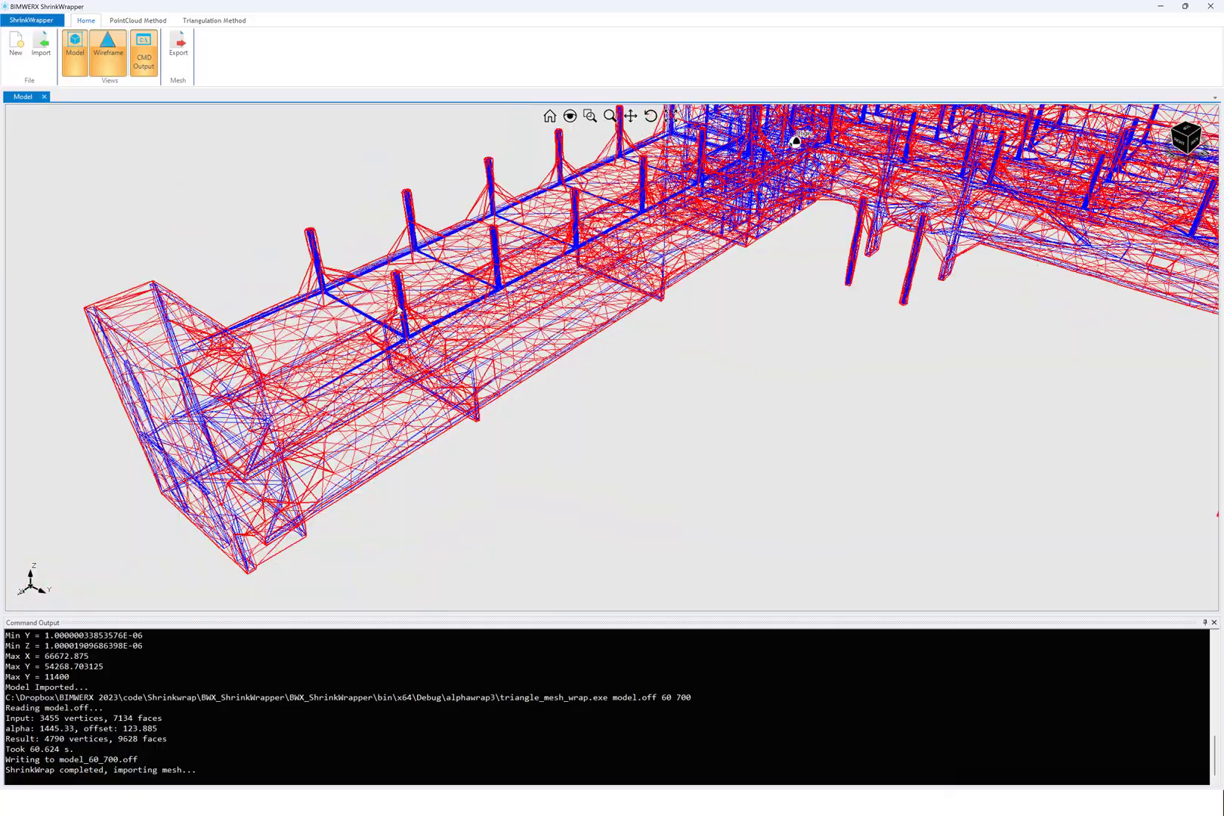
right_click_drag(796, 141, 760, 303)
scroll(308, 312, "up", 5)
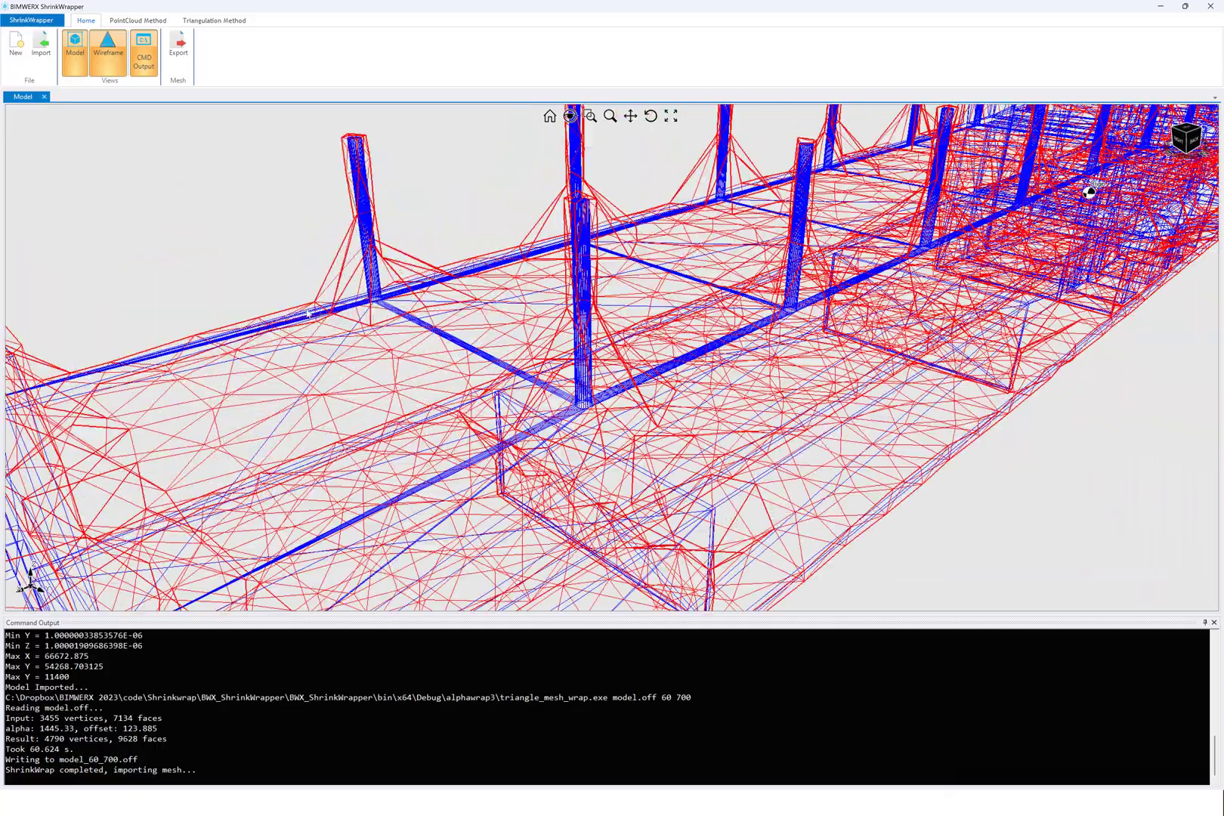
scroll(308, 312, "down", 6)
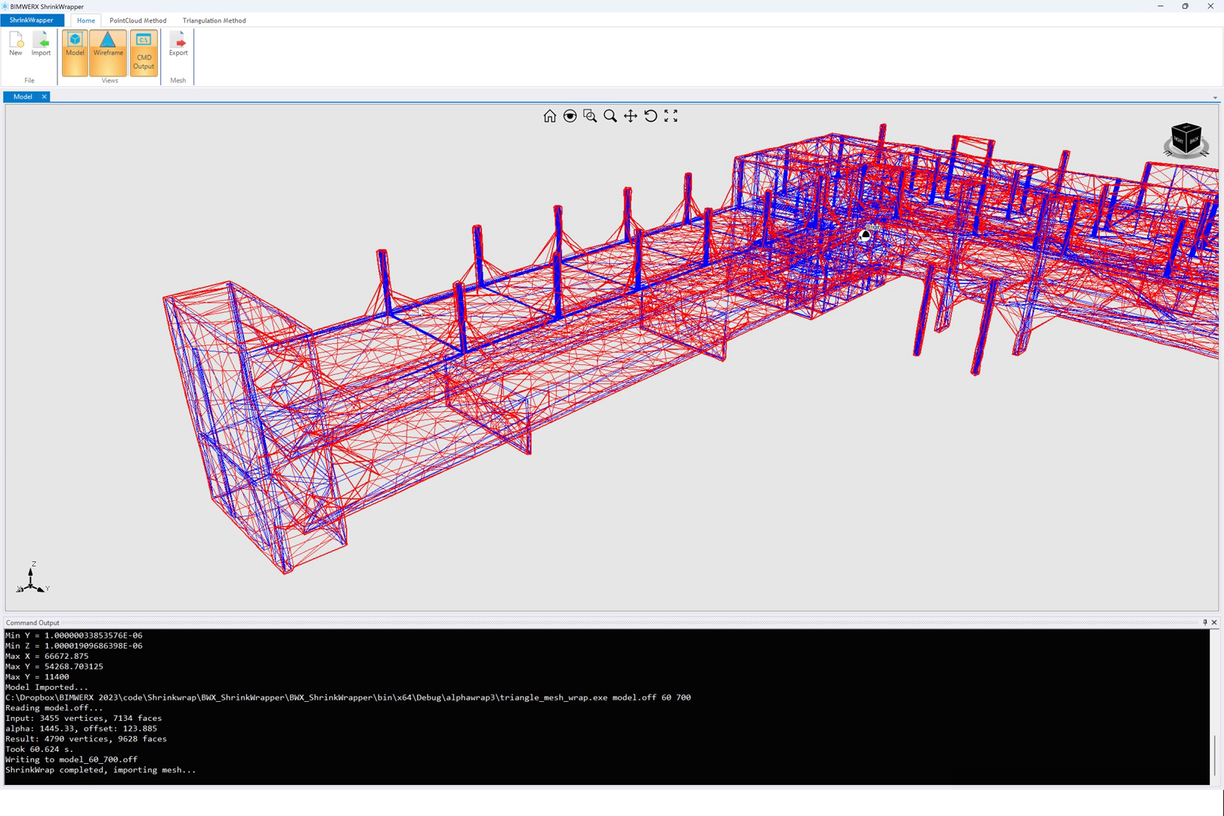
Examine the full wireframe of the building and its wrap from the other end of the long wing
left_click(198, 21)
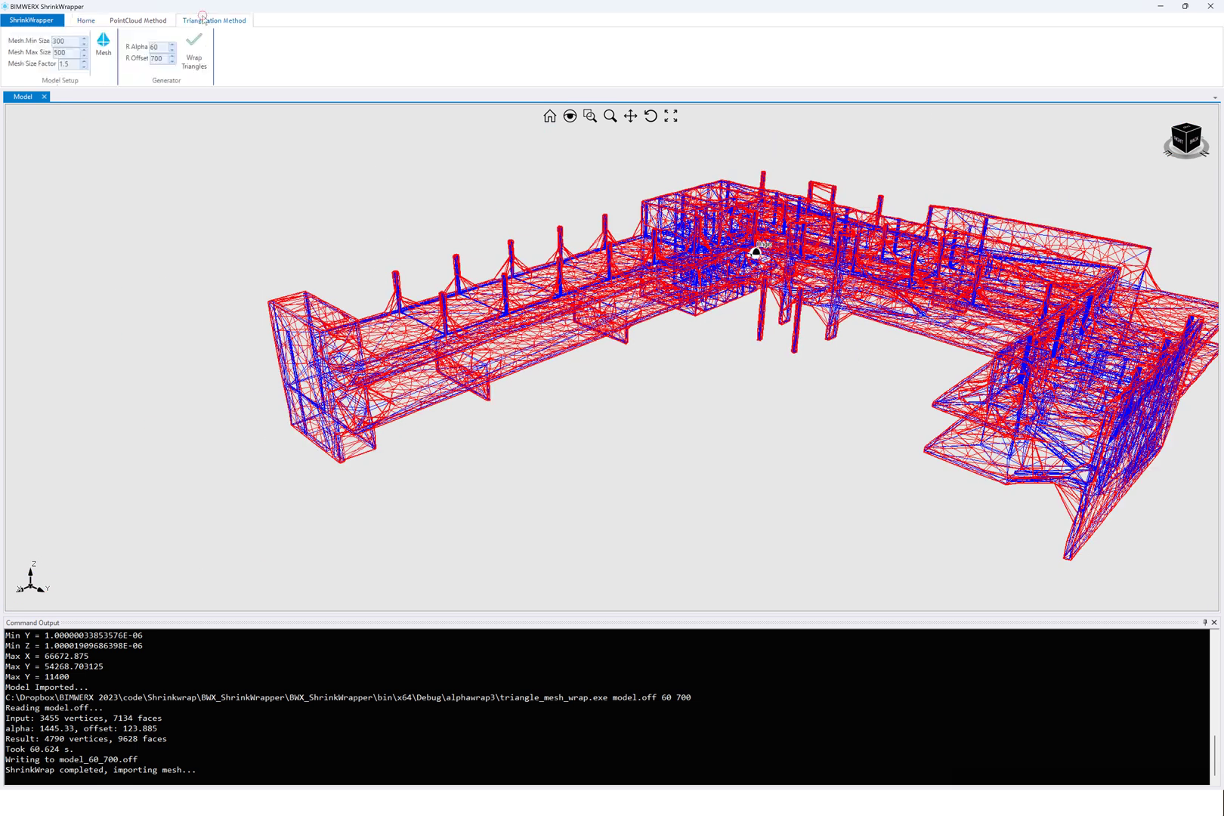
right_click_drag(348, 227, 603, 273)
scroll(578, 280, "down", 3)
scroll(587, 224, "up", 4)
scroll(592, 286, "down", 4)
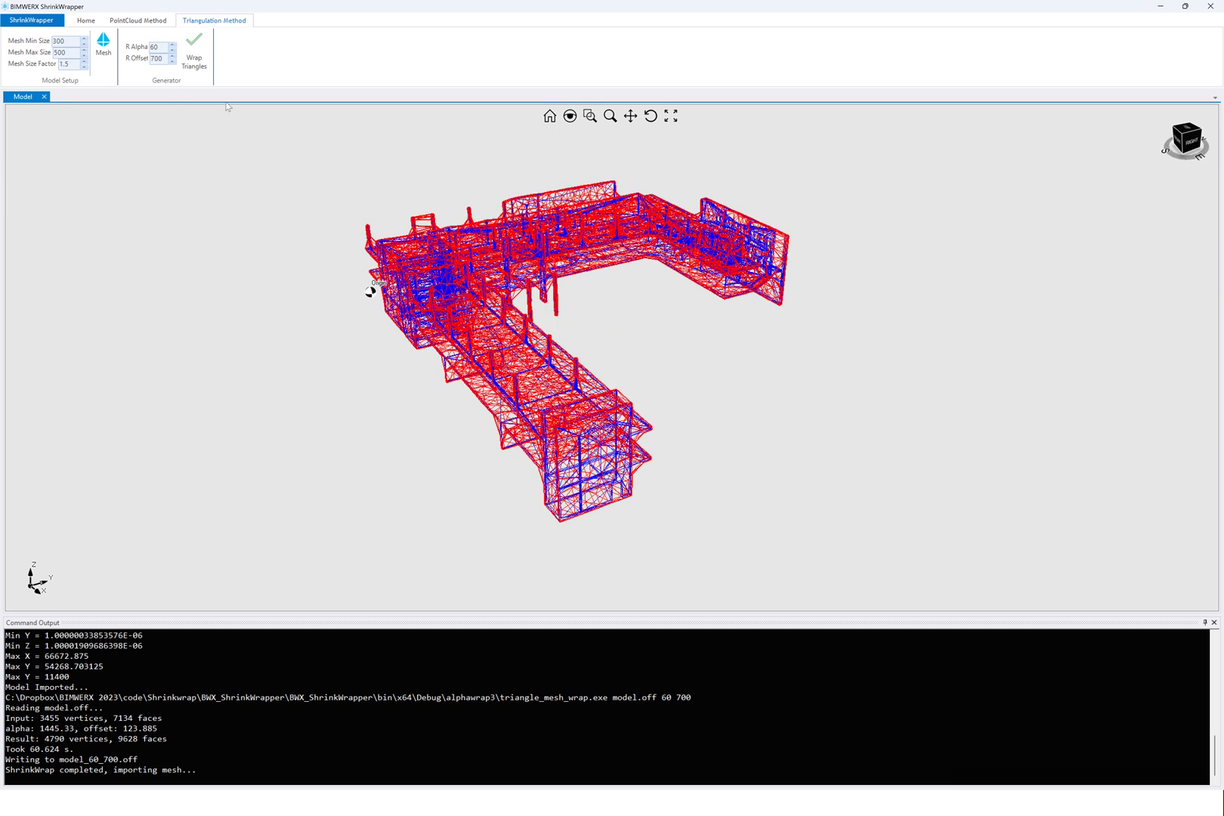
Start a new model and import RAC1.stl from the shrinkwrap folder
left_click(138, 22)
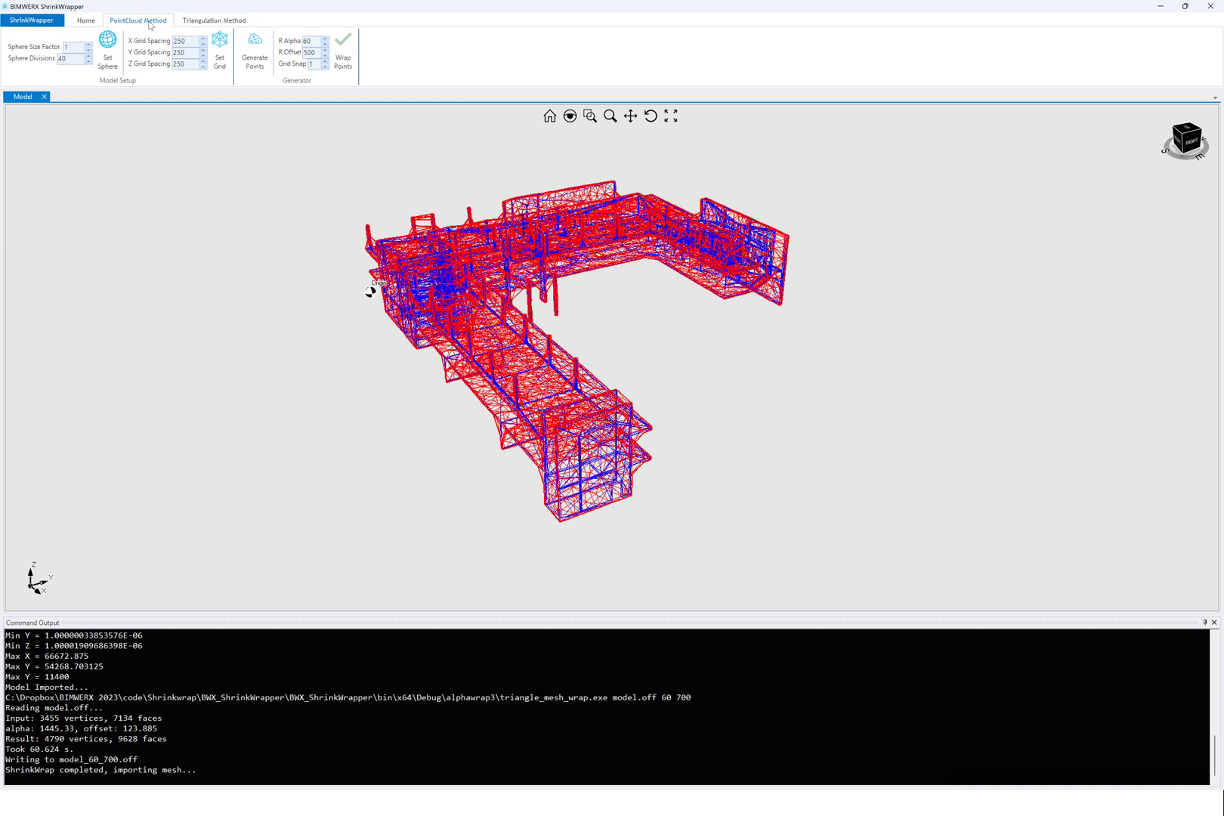
left_click(85, 21)
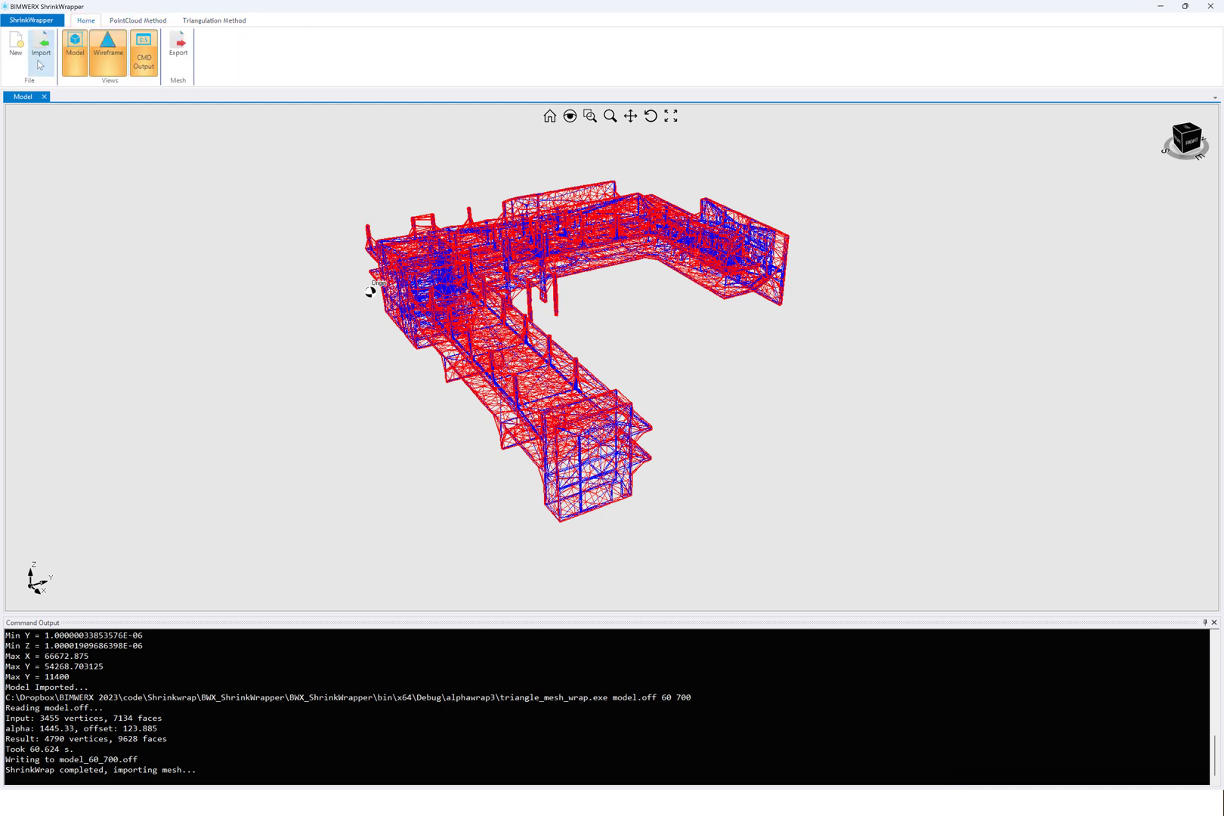
left_click(17, 59)
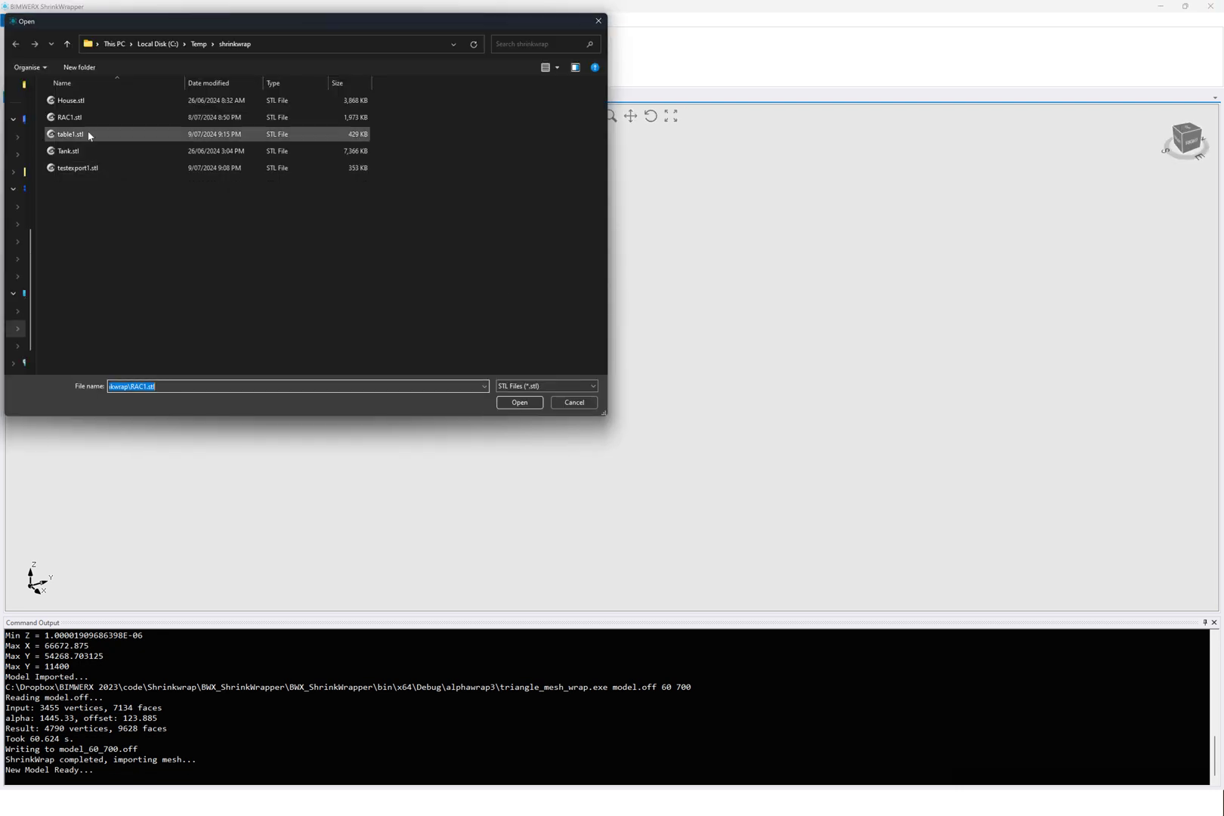
left_click(81, 119)
double_click(81, 120)
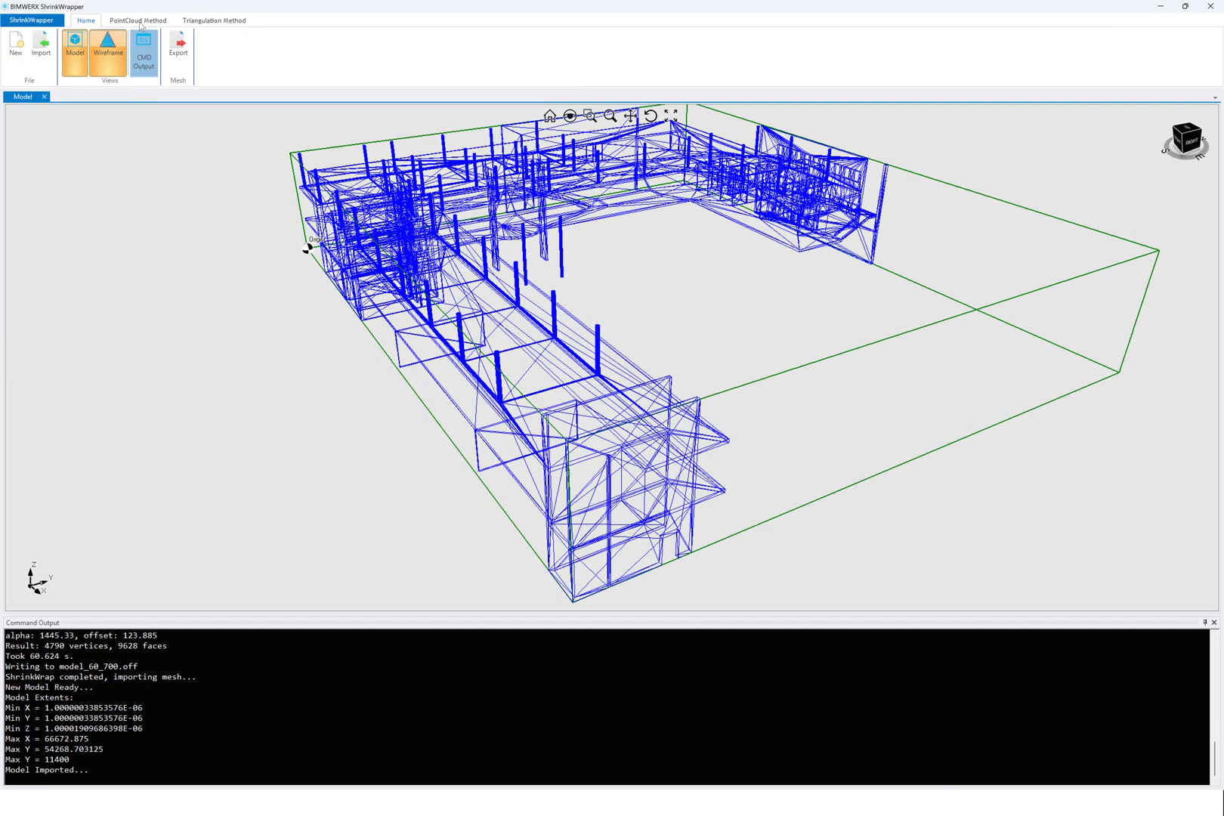
Set the point-cloud sphere divisions to 20 and generate the sphere around the building
left_click(139, 21)
left_click(89, 62)
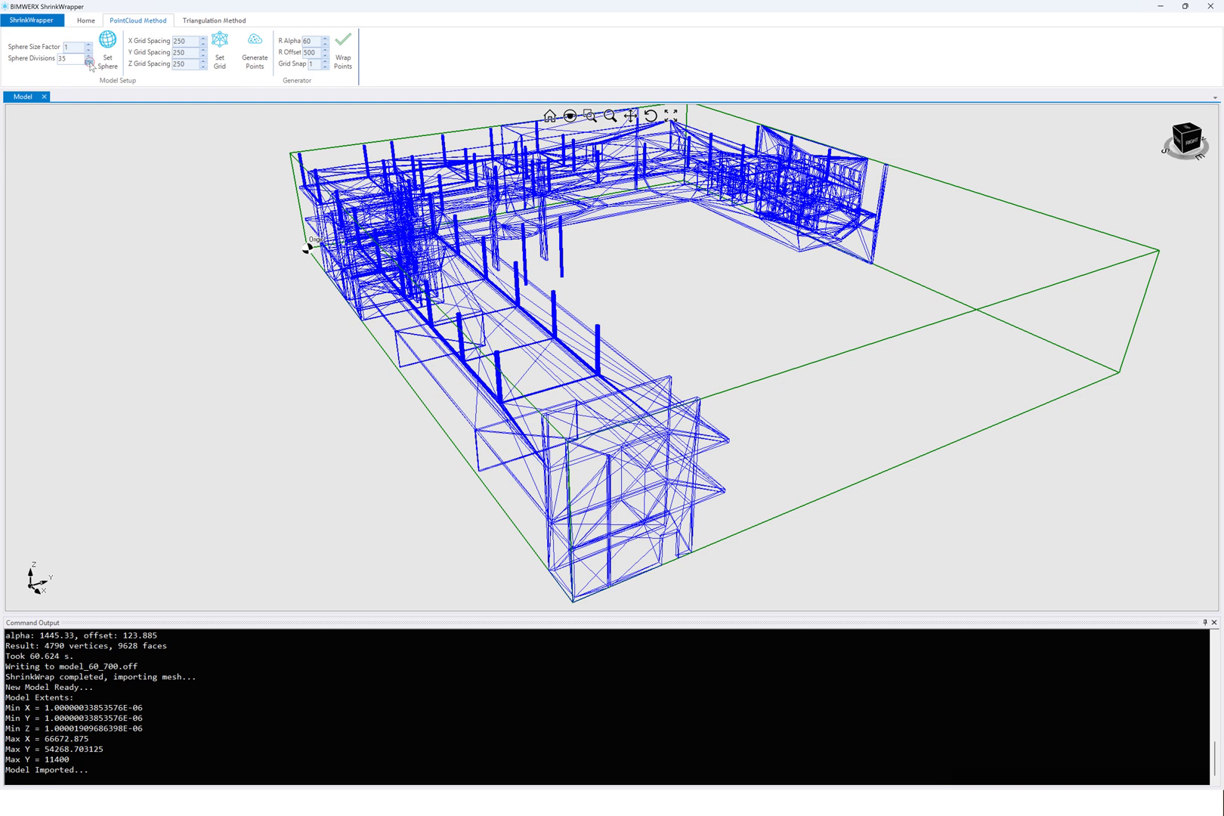
left_click(89, 60)
left_click(89, 60)
left_click(88, 61)
left_click(89, 60)
left_click(88, 60)
left_click(108, 49)
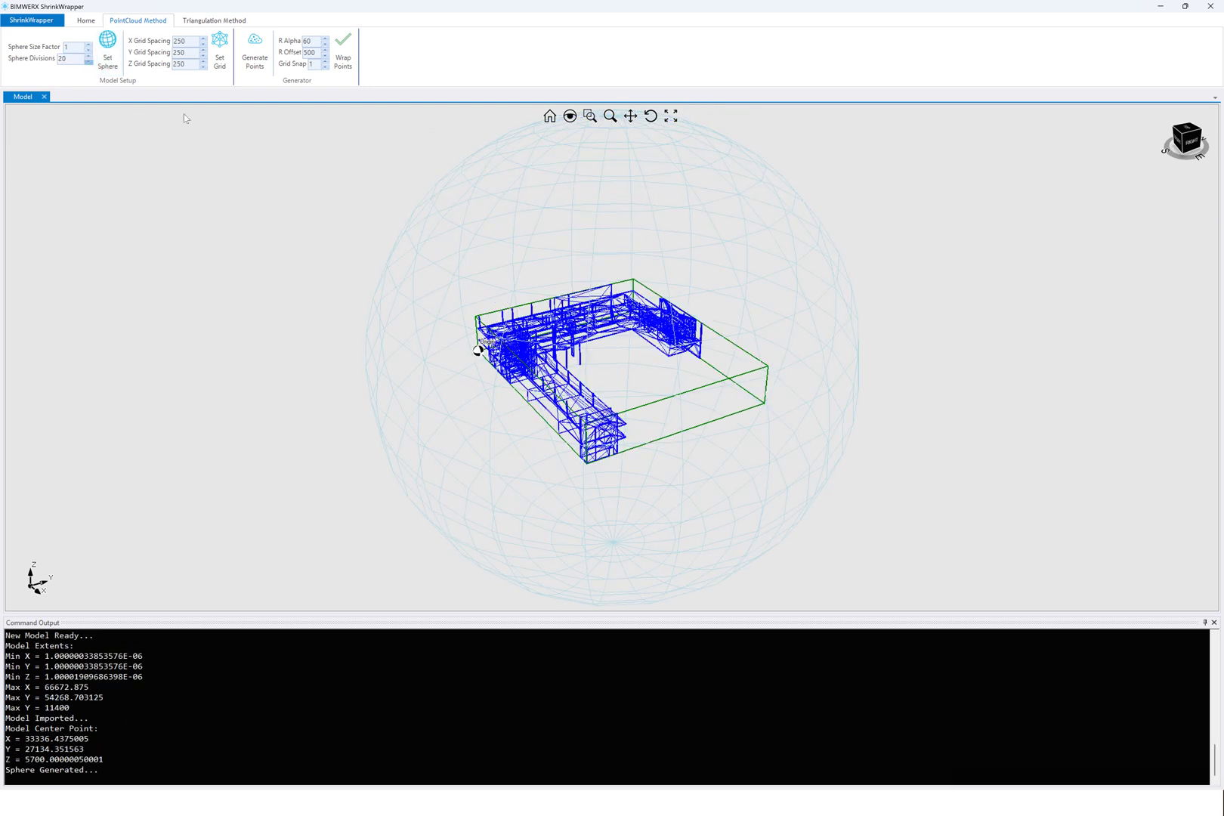
Set the X, Y and Z grid spacing to 3000 and generate the target grid inside the building's bounding box
double_click(189, 43)
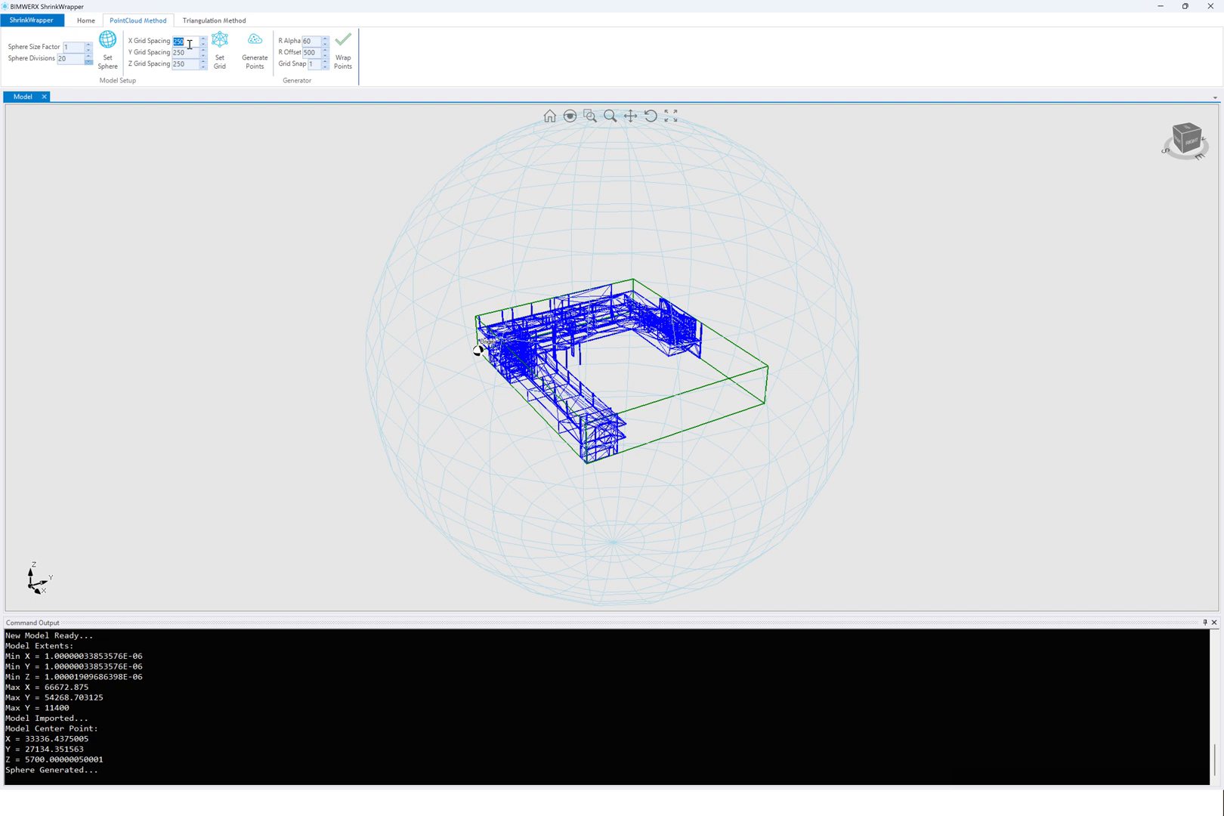
type("3000")
key("Tab")
type("3000")
key("Return")
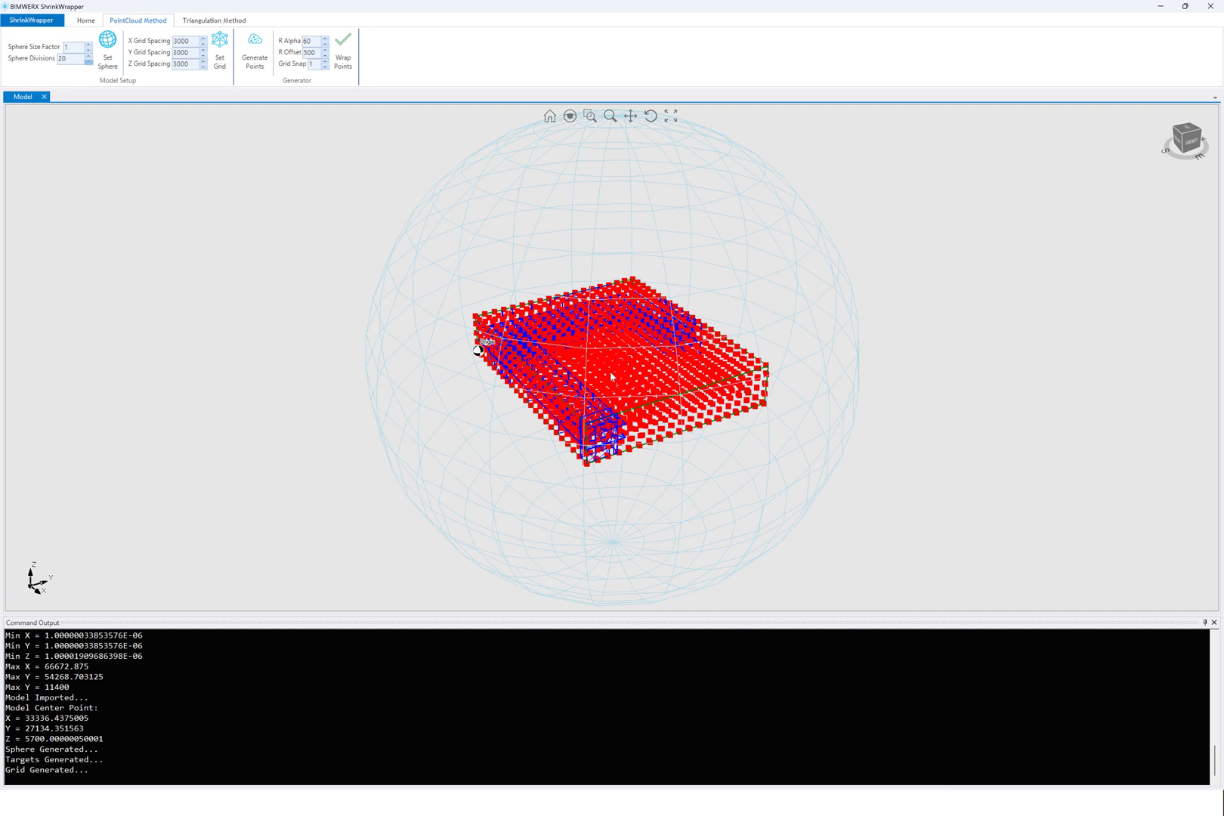
Generate the building's point cloud from the sphere and grid, and inspect the resulting points up close
scroll(612, 376, "up", 3)
scroll(612, 375, "down", 2)
right_click_drag(611, 375, 573, 320)
scroll(631, 331, "down", 3)
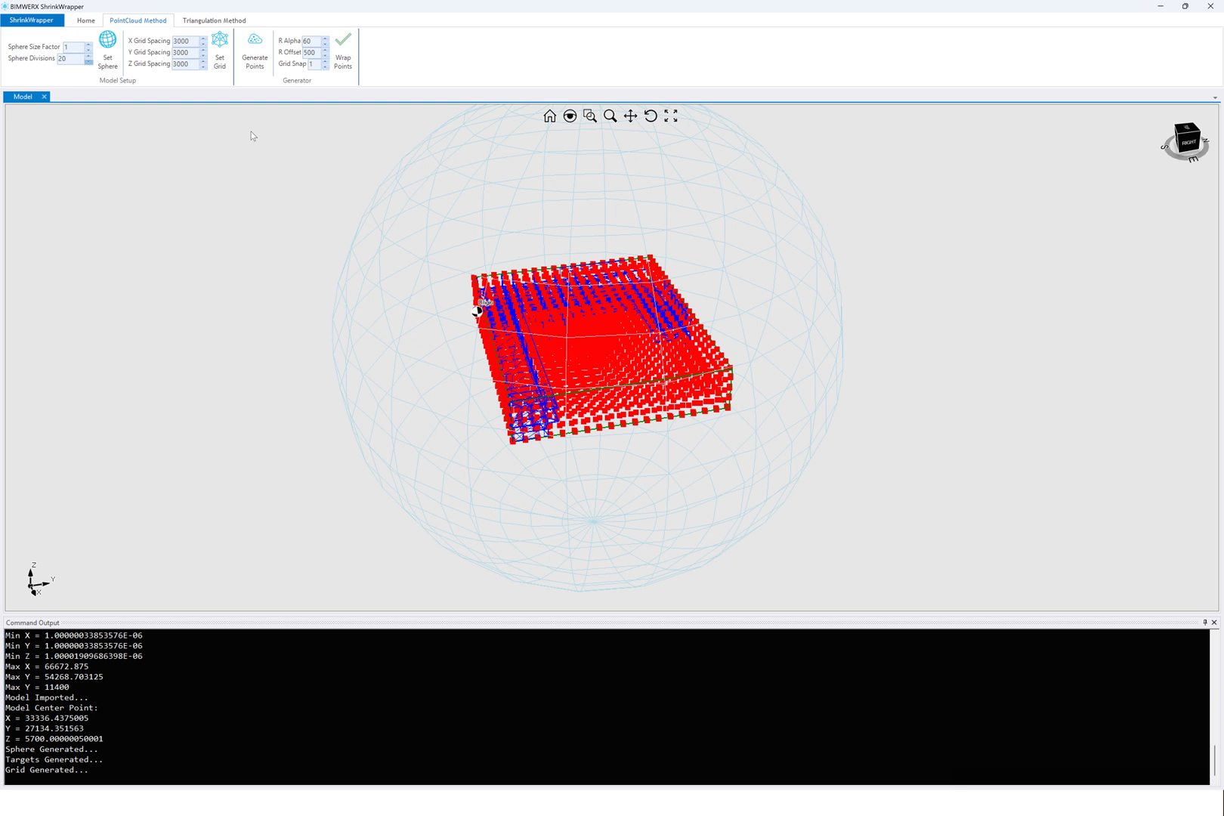
left_click(255, 51)
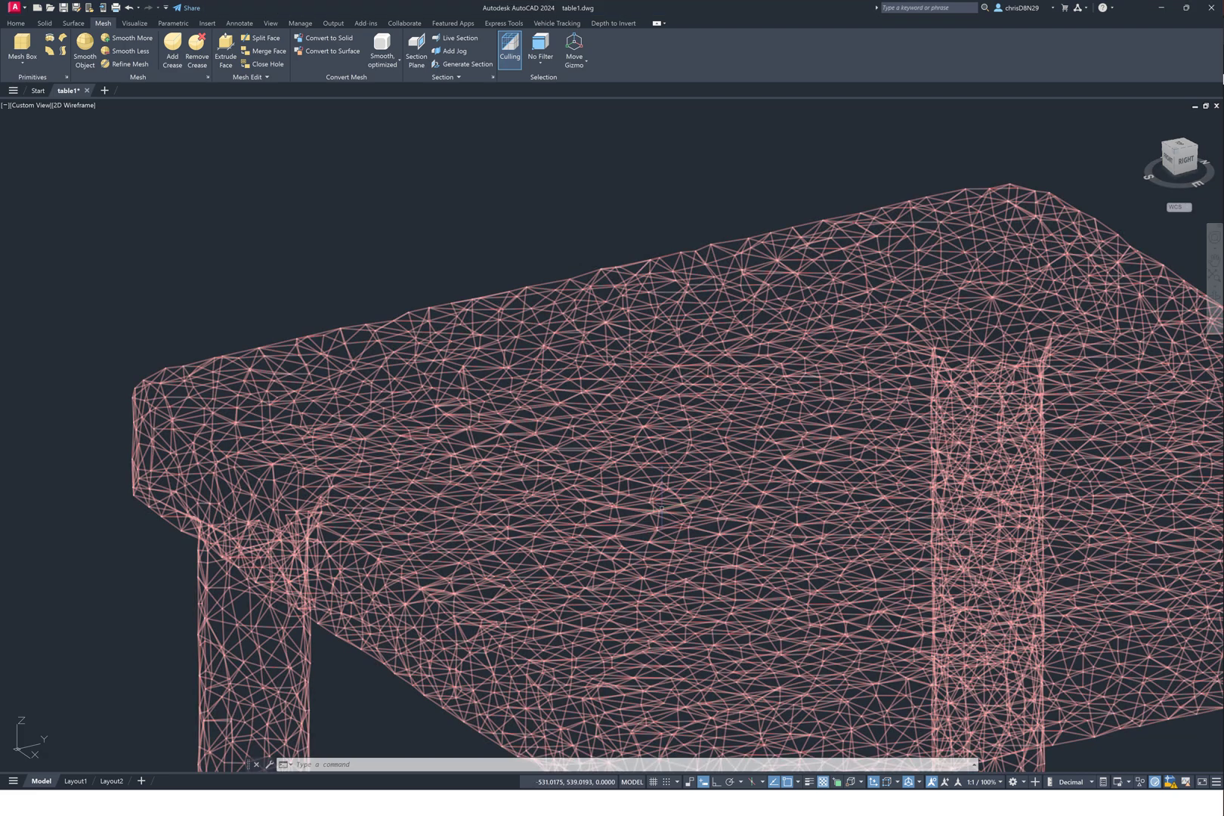
key("alt+Tab")
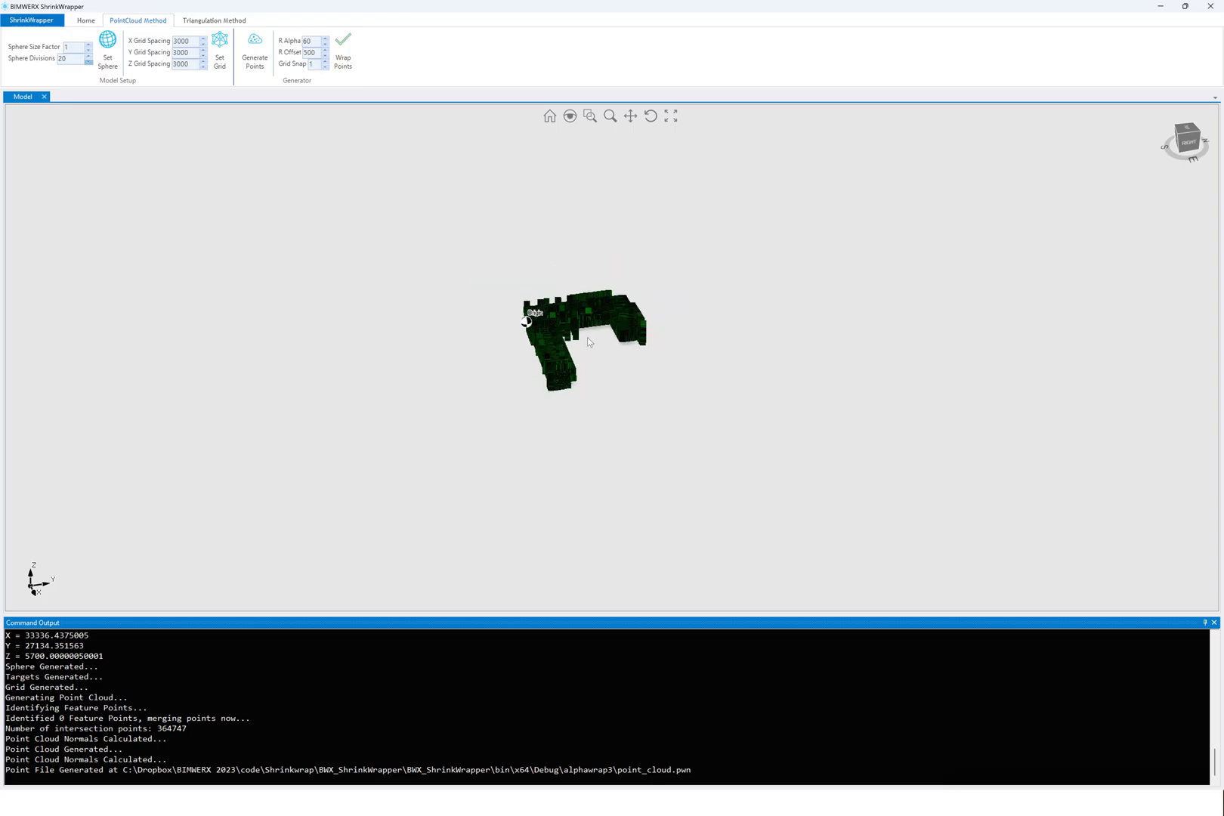
scroll(586, 337, "up", 8)
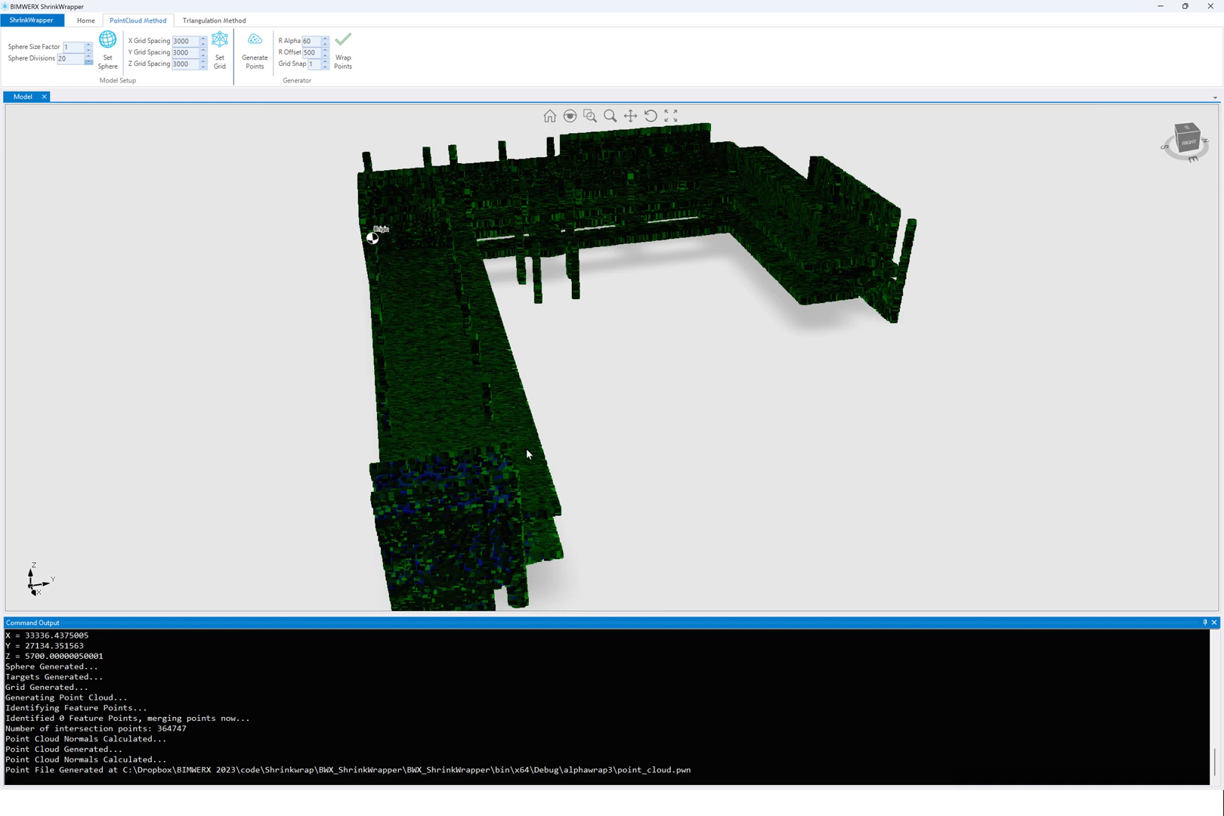
scroll(548, 387, "down", 3)
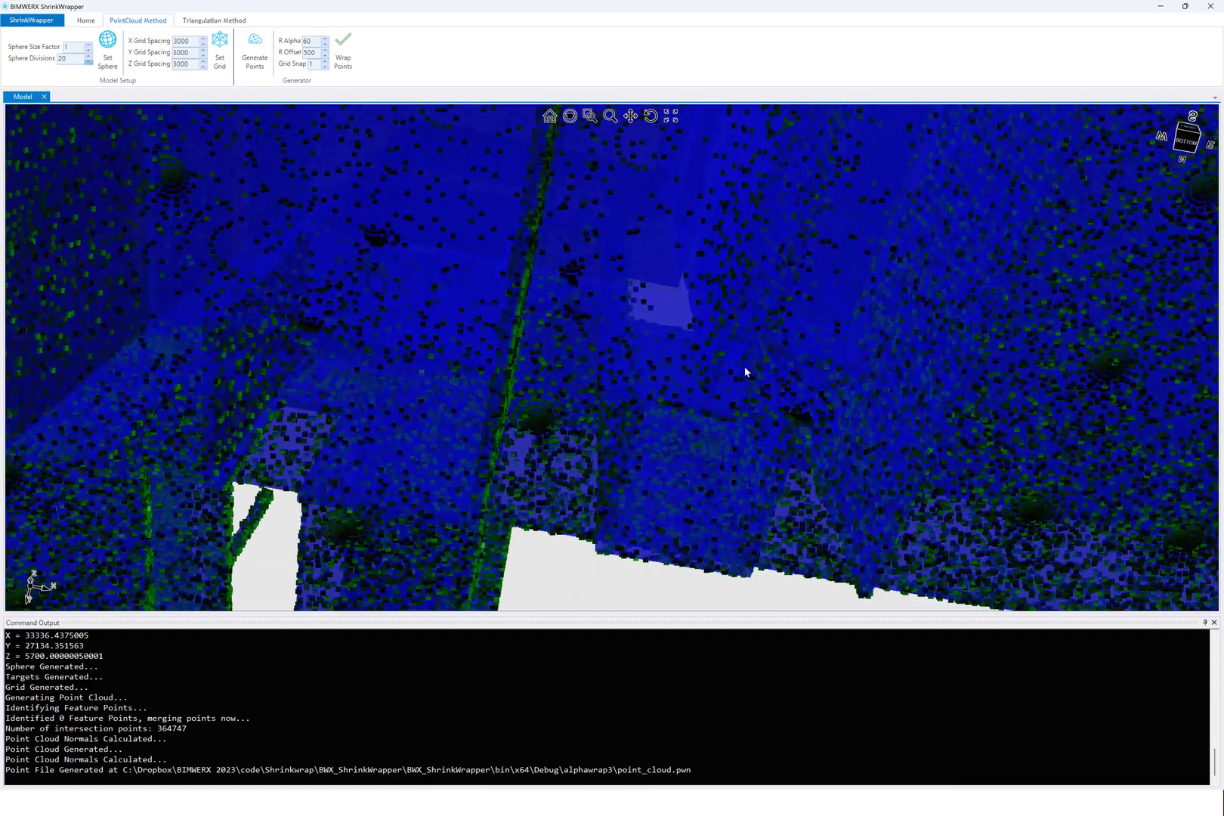
Examine the point coverage on the building's underside and front block, and check the feature-point line in the command output
scroll(696, 431, "up", 1)
scroll(686, 352, "up", 1)
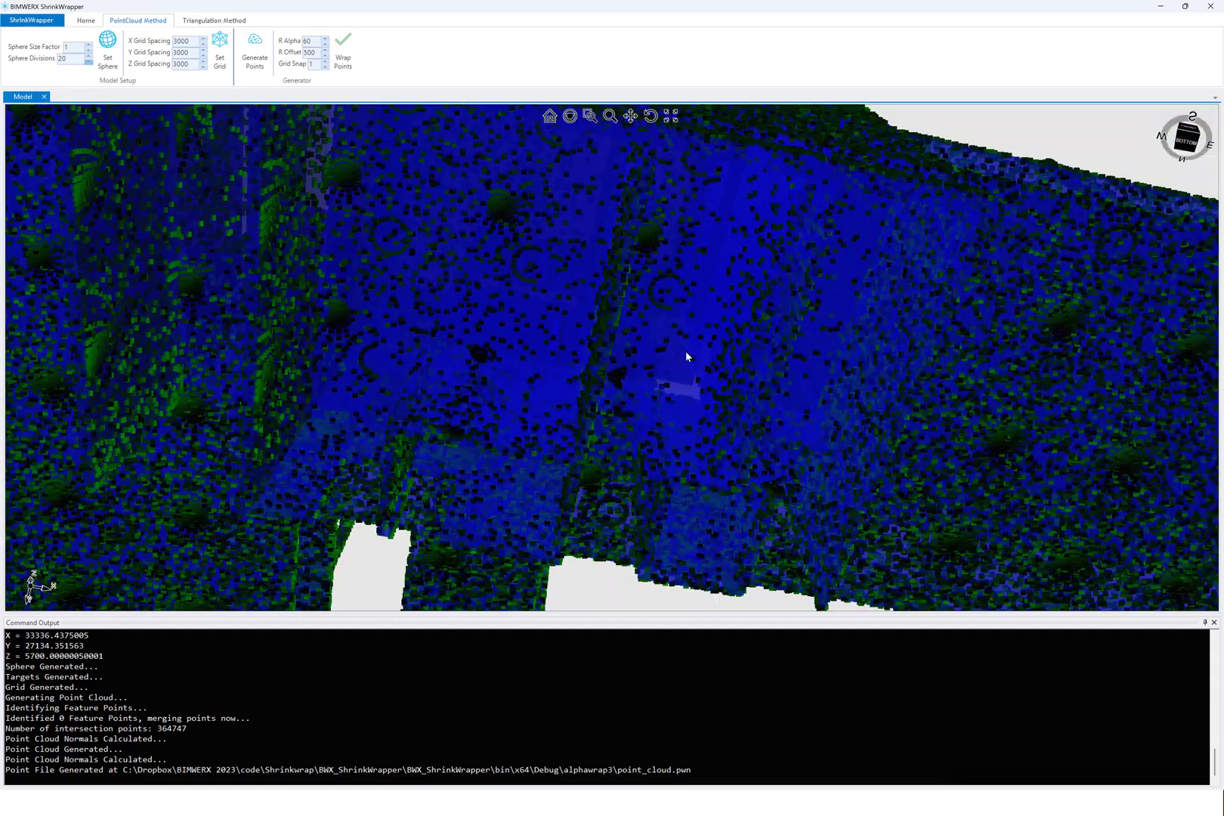
scroll(685, 351, "down", 4)
right_click_drag(701, 354, 539, 447)
scroll(665, 433, "down", 4)
right_click_drag(665, 428, 653, 426)
scroll(682, 417, "up", 5)
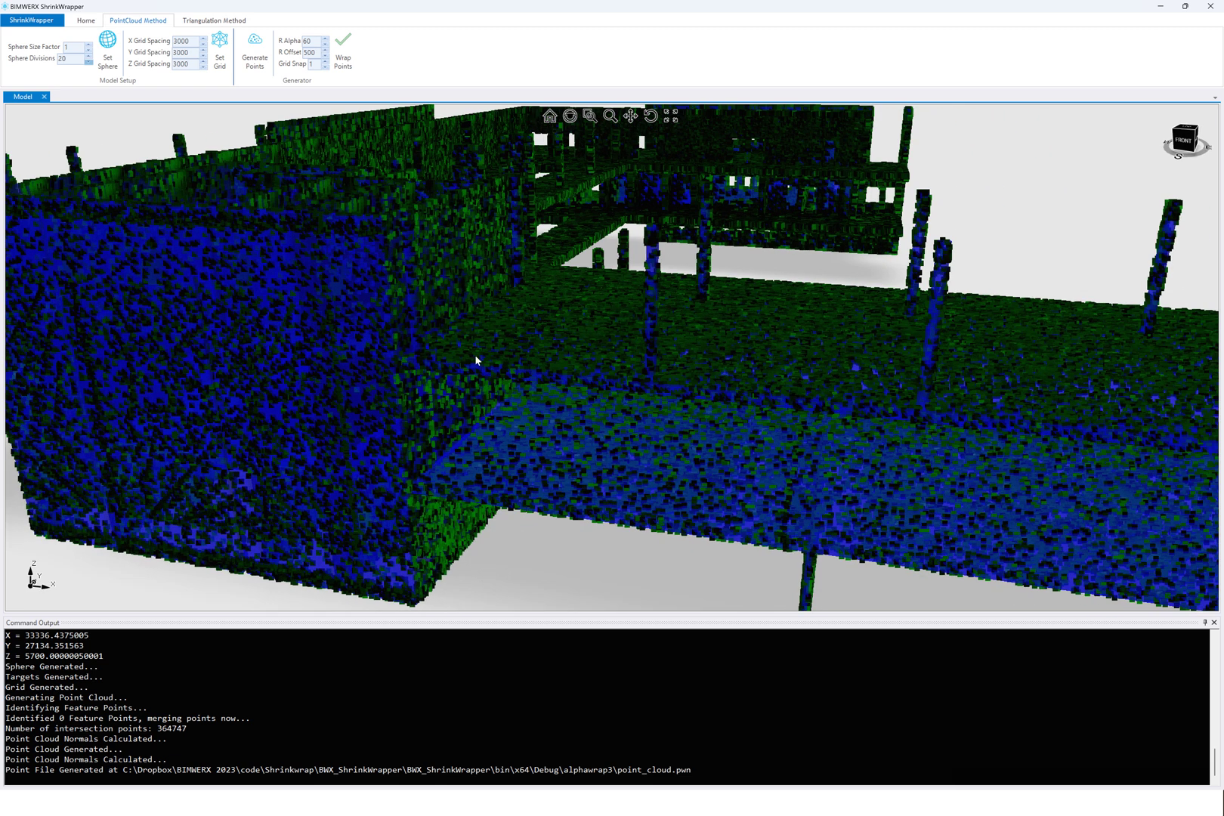
scroll(507, 393, "down", 5)
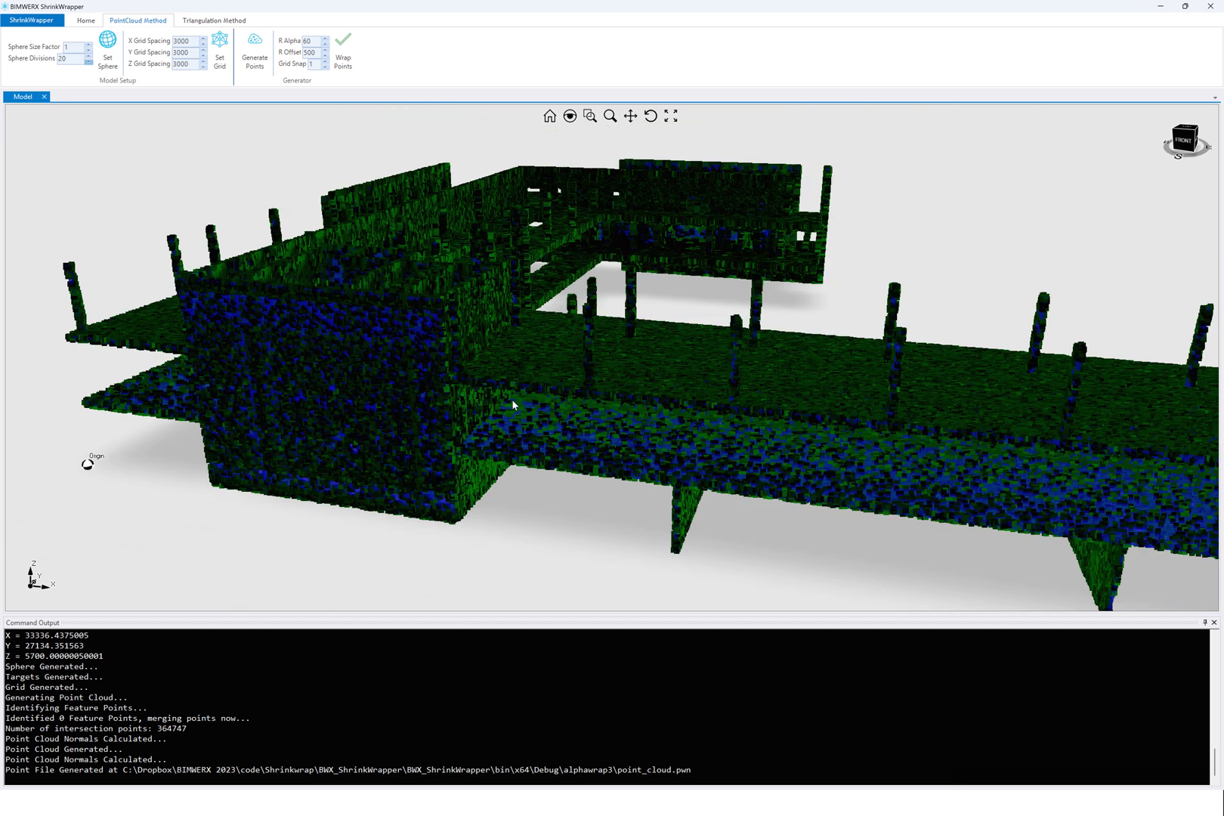
mouse_move(510, 401)
right_mouse_down()
mouse_move(487, 401)
mouse_move(480, 358)
mouse_move(498, 410)
right_mouse_up()
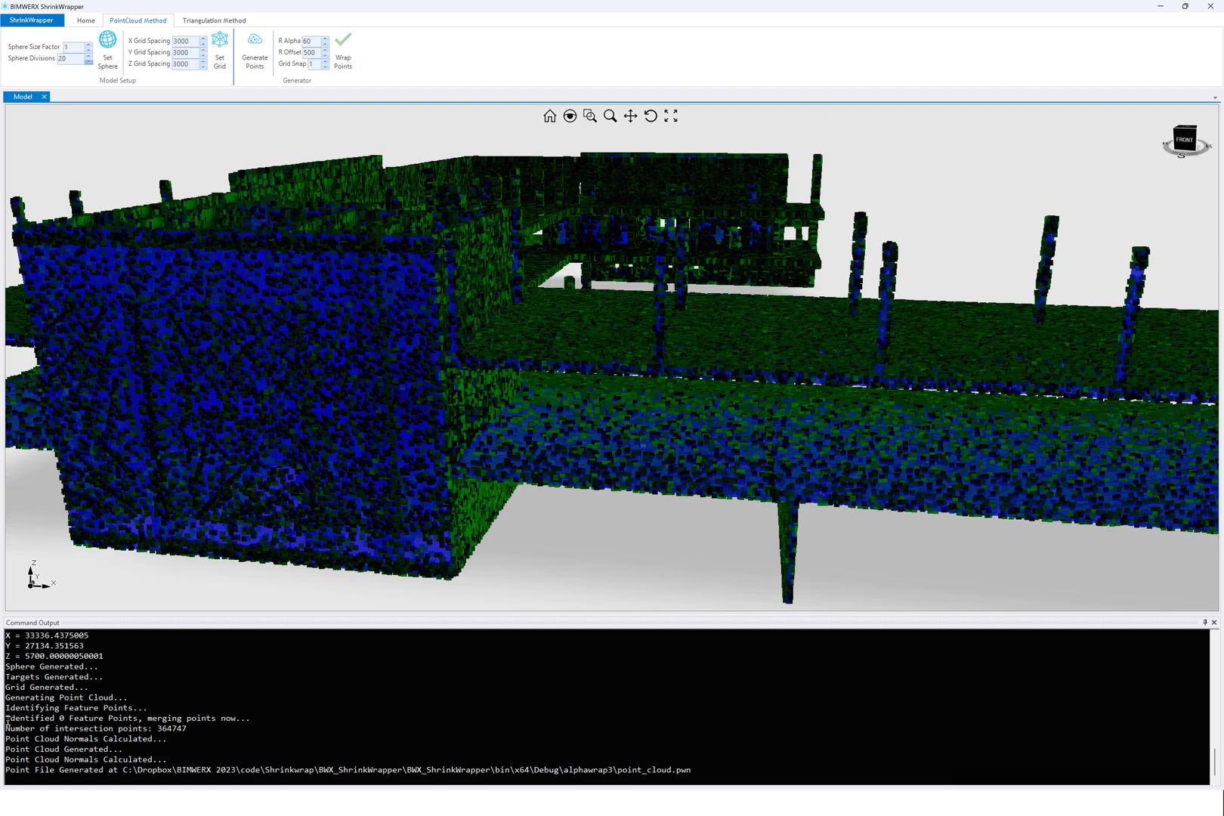
left_click_drag(7, 722, 209, 721)
Examine the points on the building's corner block, its inner corner and the adjoining decks from both sides
mouse_move(519, 490)
right_mouse_down()
mouse_move(541, 488)
mouse_move(595, 283)
right_mouse_up()
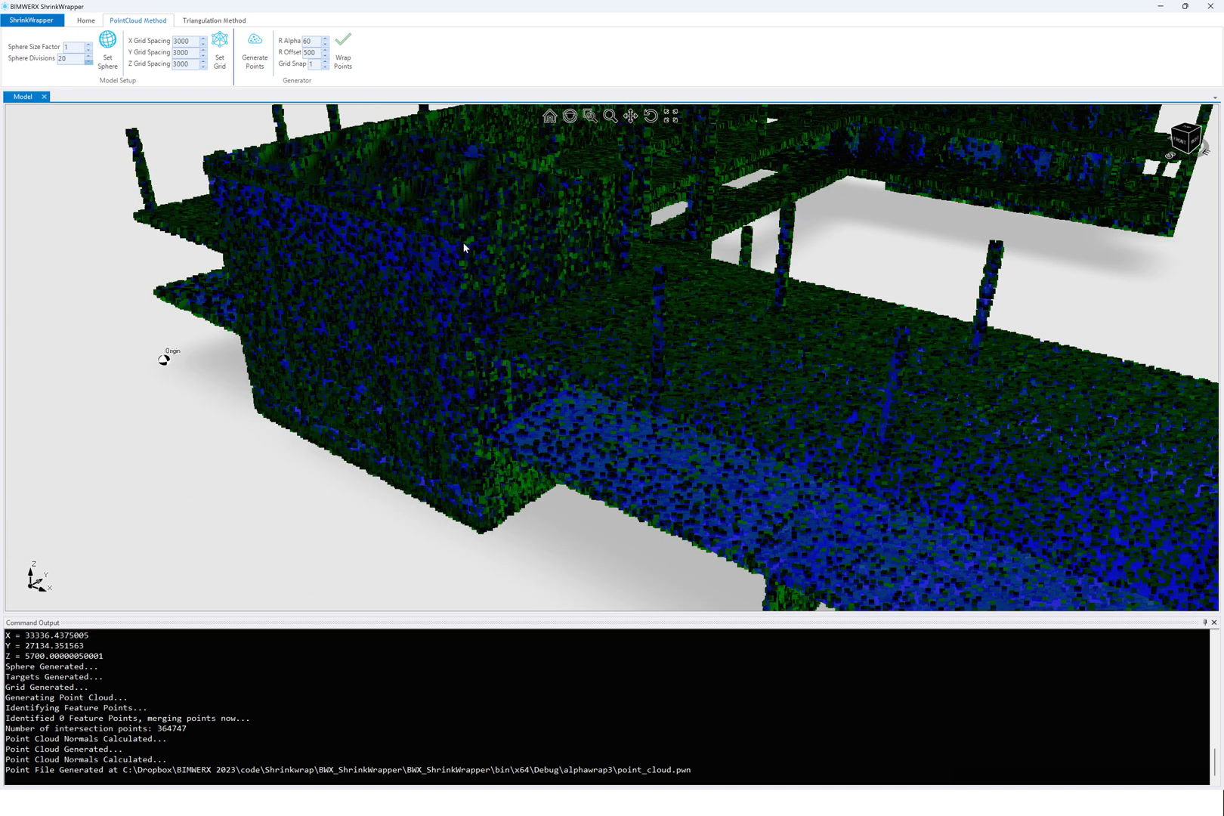
mouse_move(471, 304)
right_mouse_down()
mouse_move(422, 437)
mouse_move(624, 445)
mouse_move(465, 431)
right_mouse_up()
scroll(466, 431, "down", 3)
scroll(587, 369, "up", 8)
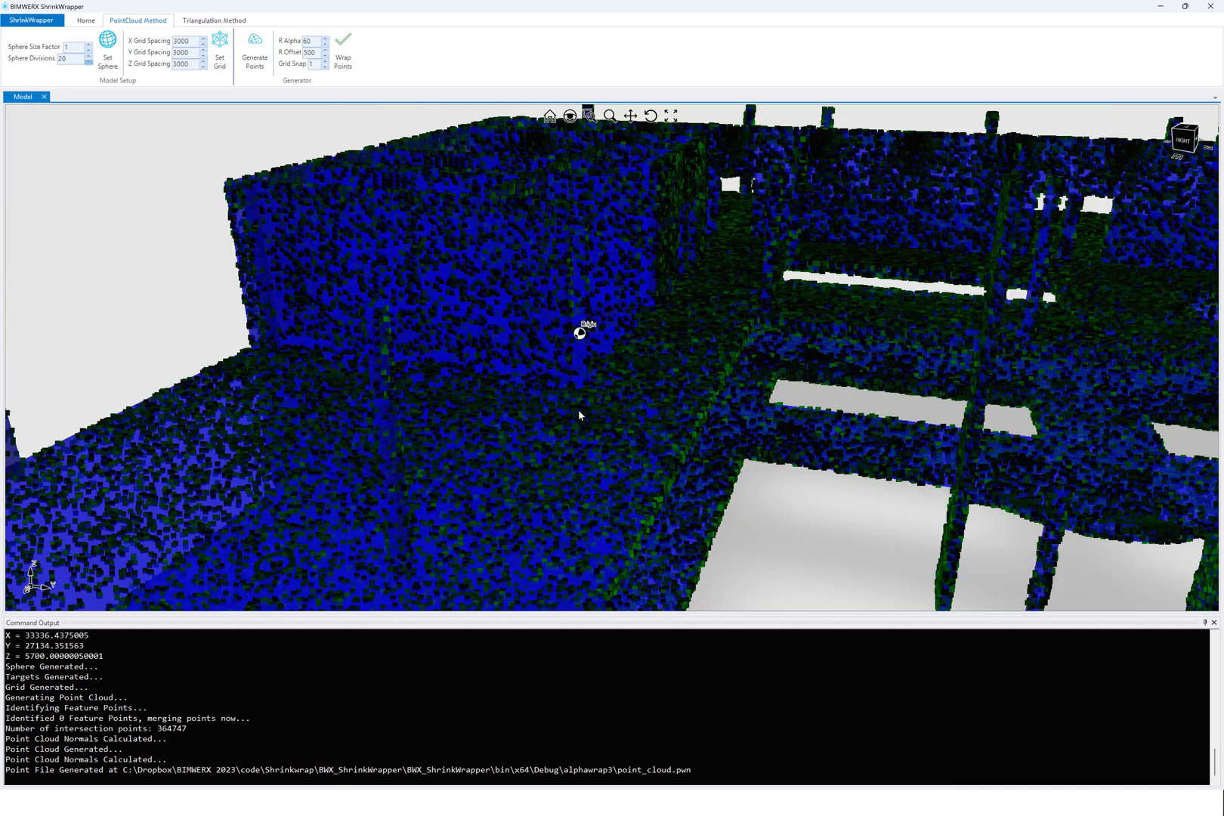
scroll(579, 412, "down", 8)
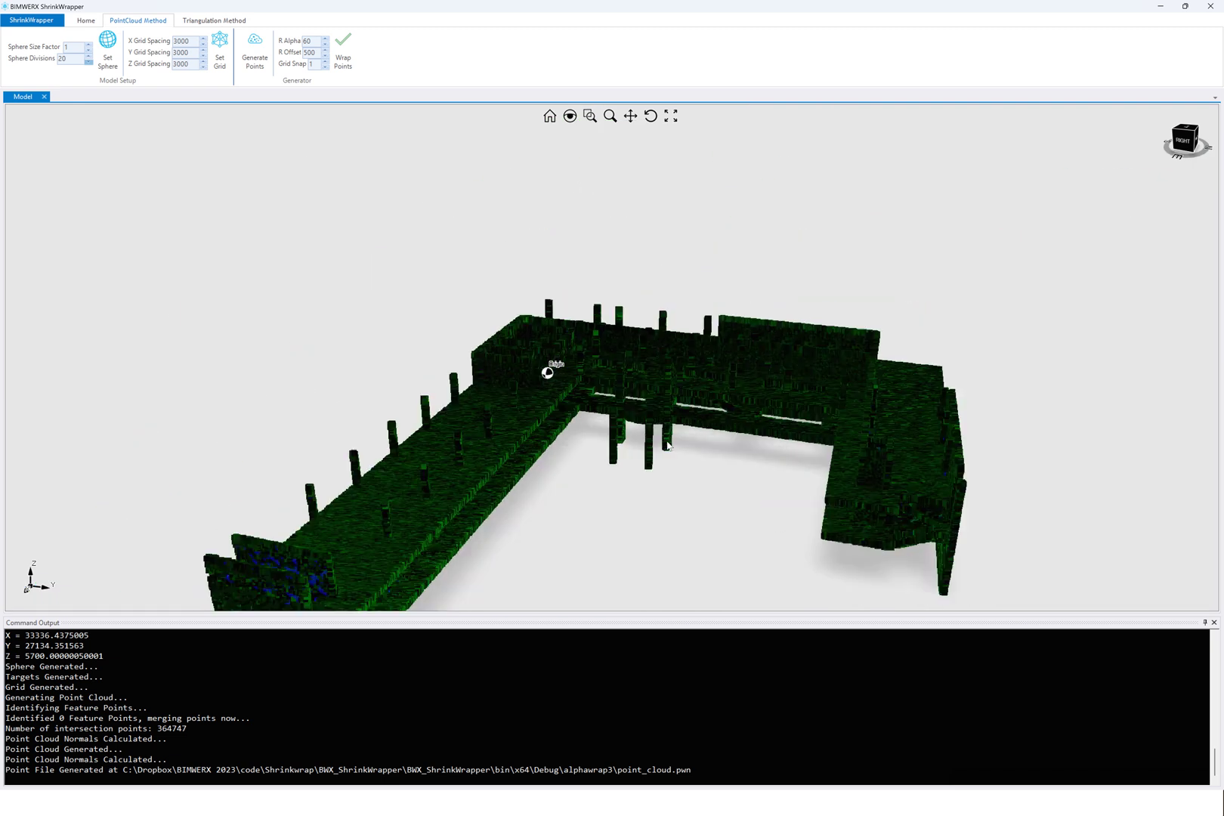
scroll(667, 446, "up", 1)
scroll(501, 371, "up", 3)
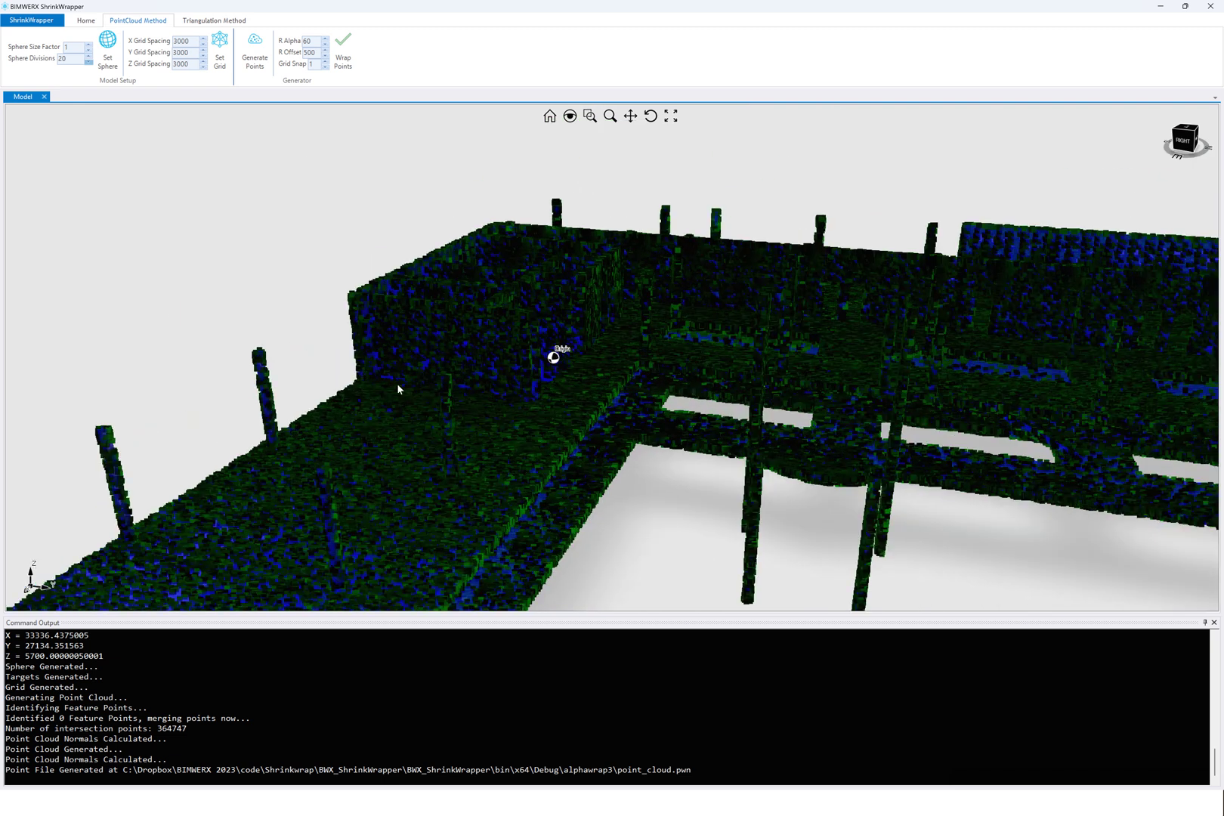
right_click_drag(381, 386, 427, 326)
scroll(345, 428, "down", 10)
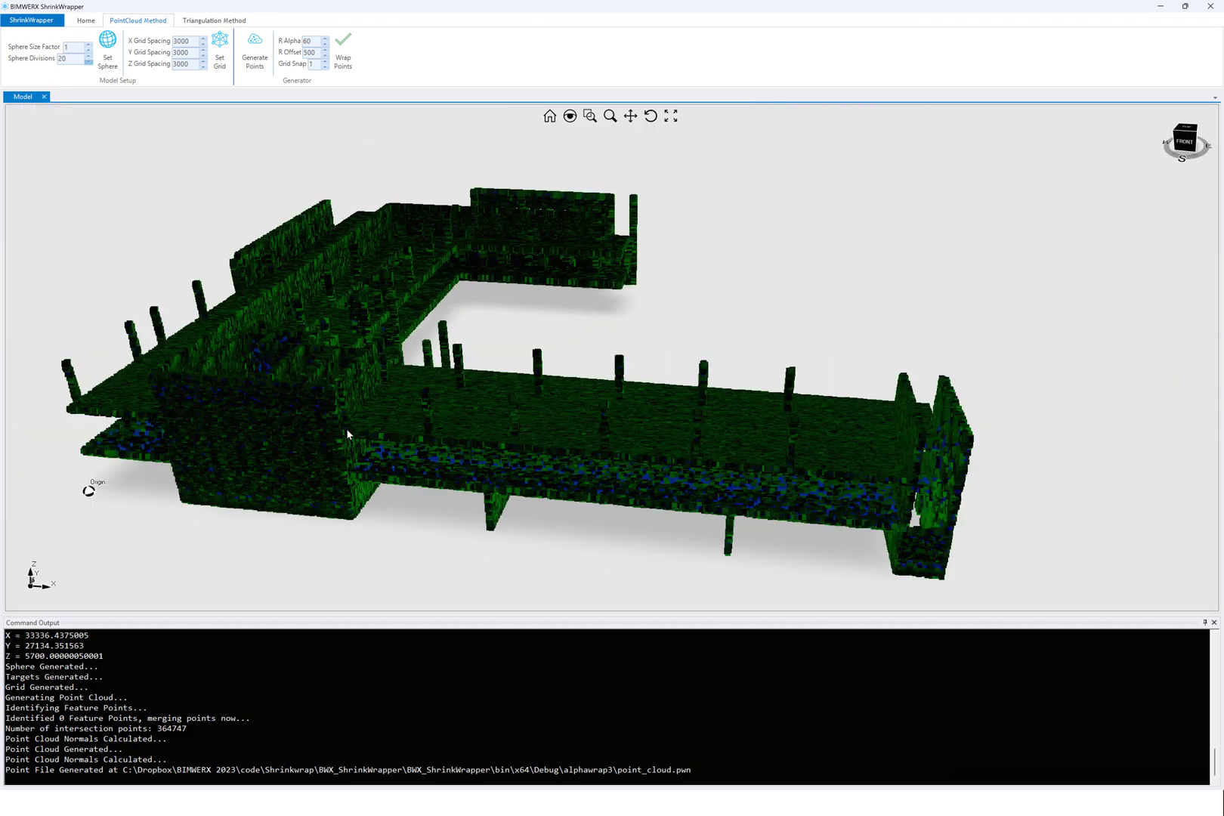
Review the overall shape of the building's complete point cloud from the front and the right side
right_click_drag(353, 427, 411, 429)
scroll(453, 430, "down", 3)
scroll(454, 431, "up", 4)
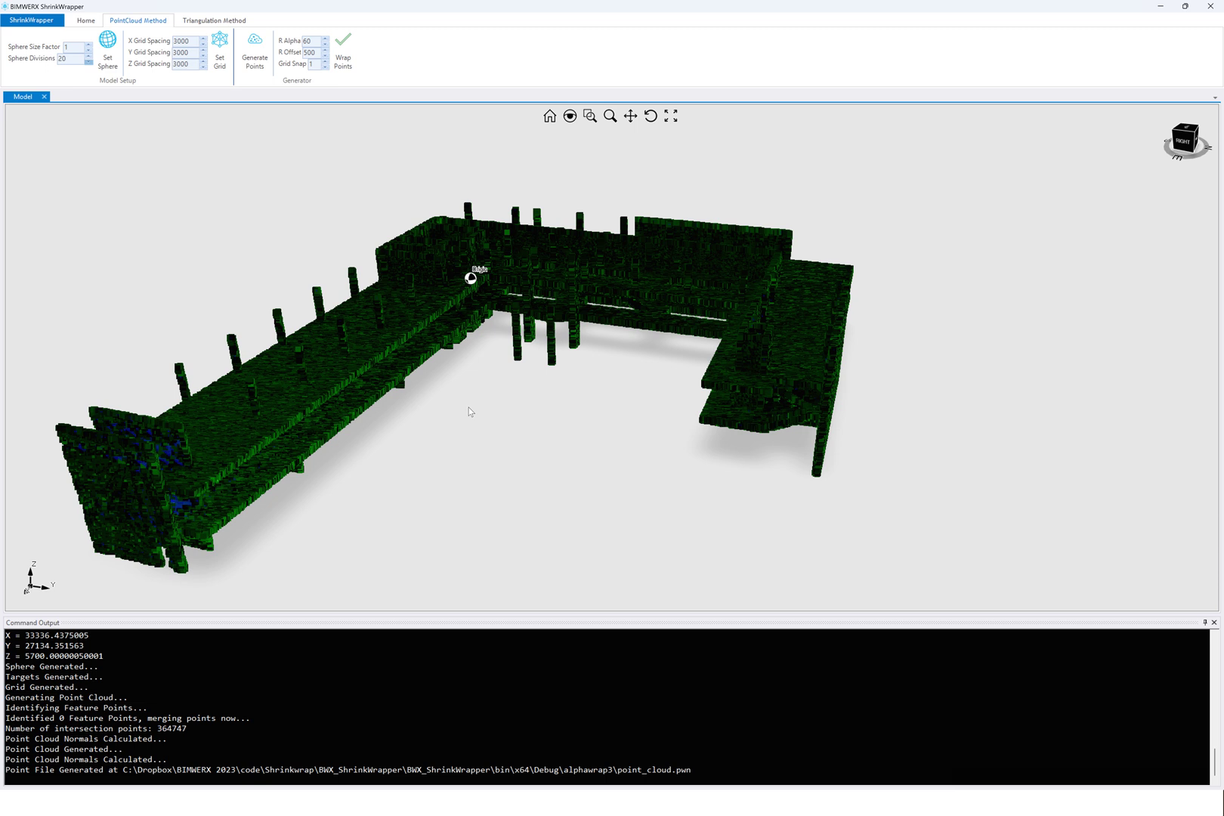
scroll(540, 396, "down", 3)
scroll(540, 395, "up", 4)
mouse_move(539, 395)
right_mouse_down()
mouse_move(530, 323)
mouse_move(540, 380)
mouse_move(552, 358)
mouse_move(541, 385)
mouse_move(577, 382)
mouse_move(560, 391)
right_mouse_up()
scroll(560, 392, "up", 2)
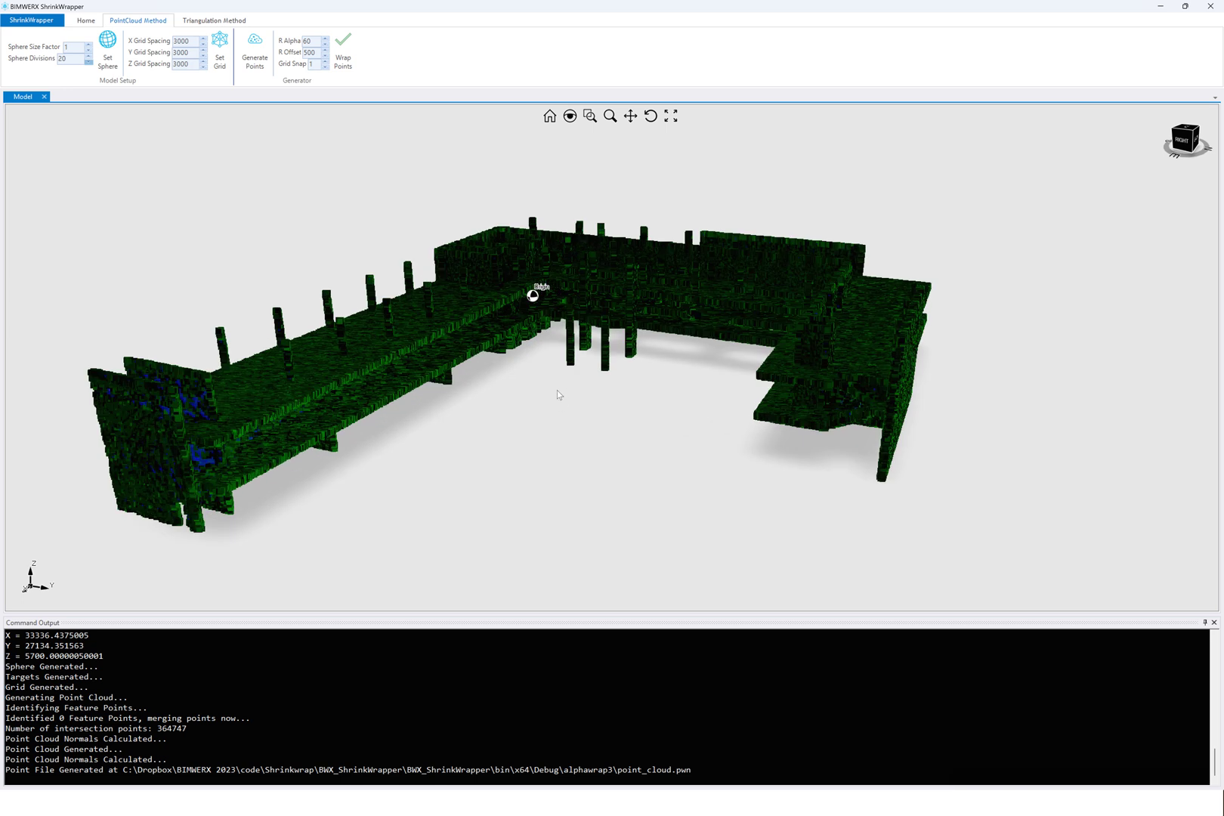
mouse_move(562, 387)
right_mouse_down()
mouse_move(644, 375)
mouse_move(555, 385)
right_mouse_up()
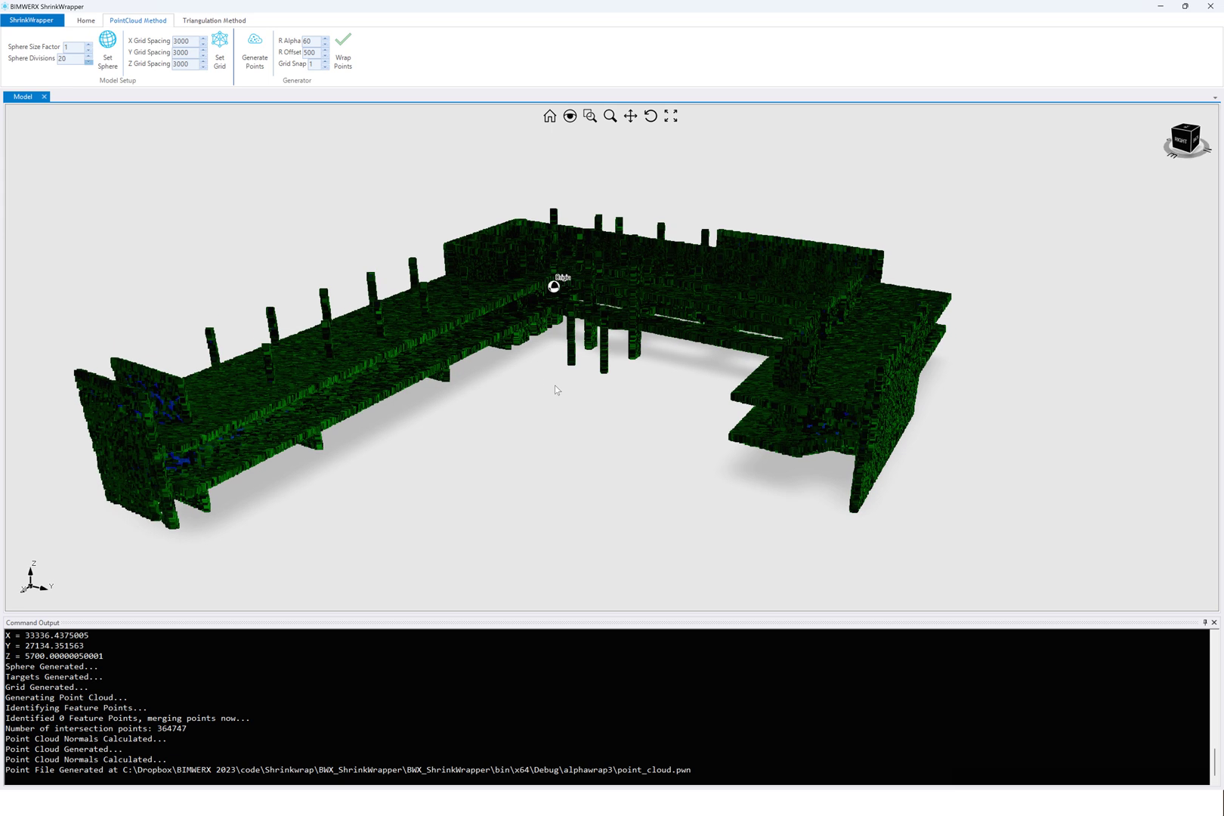